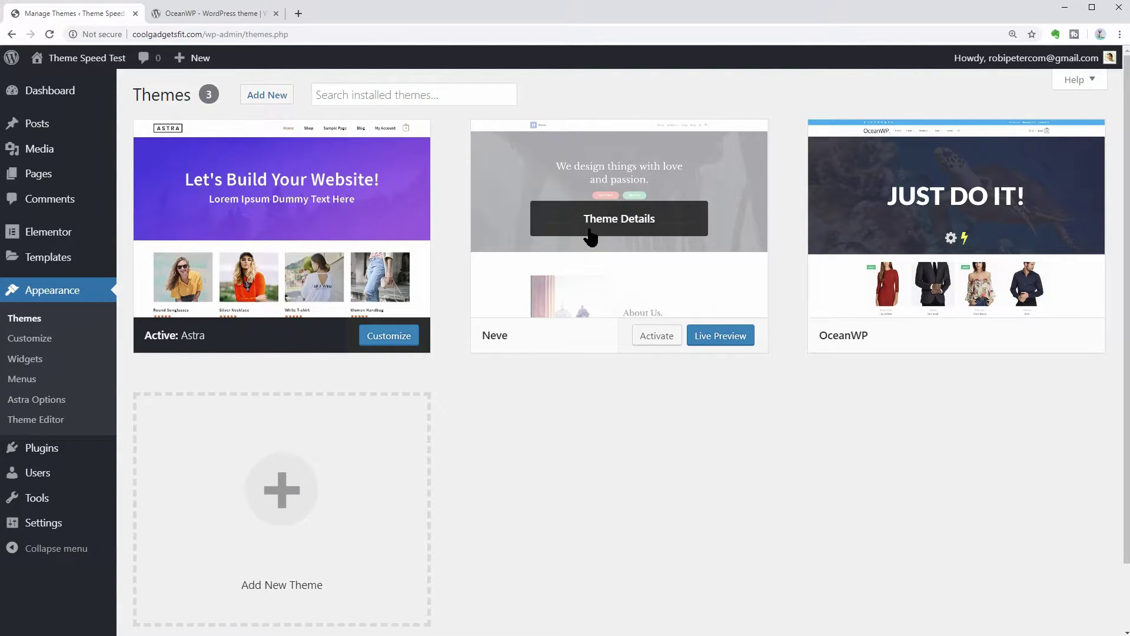
Compare the active installation counts of the OceanWP, Astra and Neve themes on their WordPress.org directory pages
{"action": "left_click", "coordinate": [229, 17]}
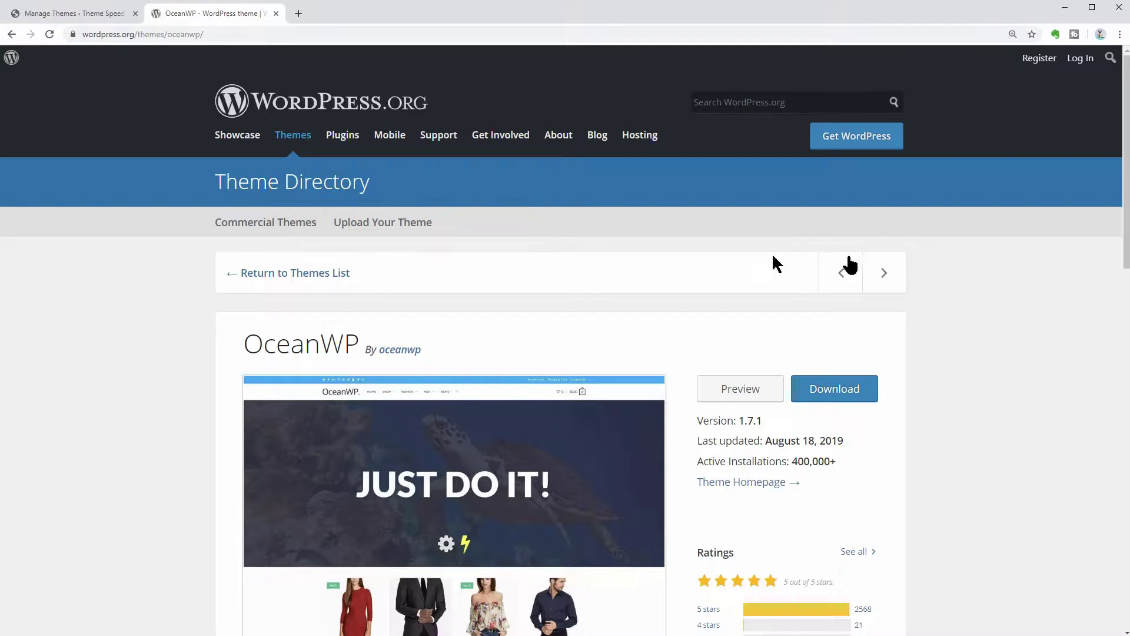
{"action": "left_click_drag", "start_coordinate": [1125, 207], "coordinate": [1128, 235]}
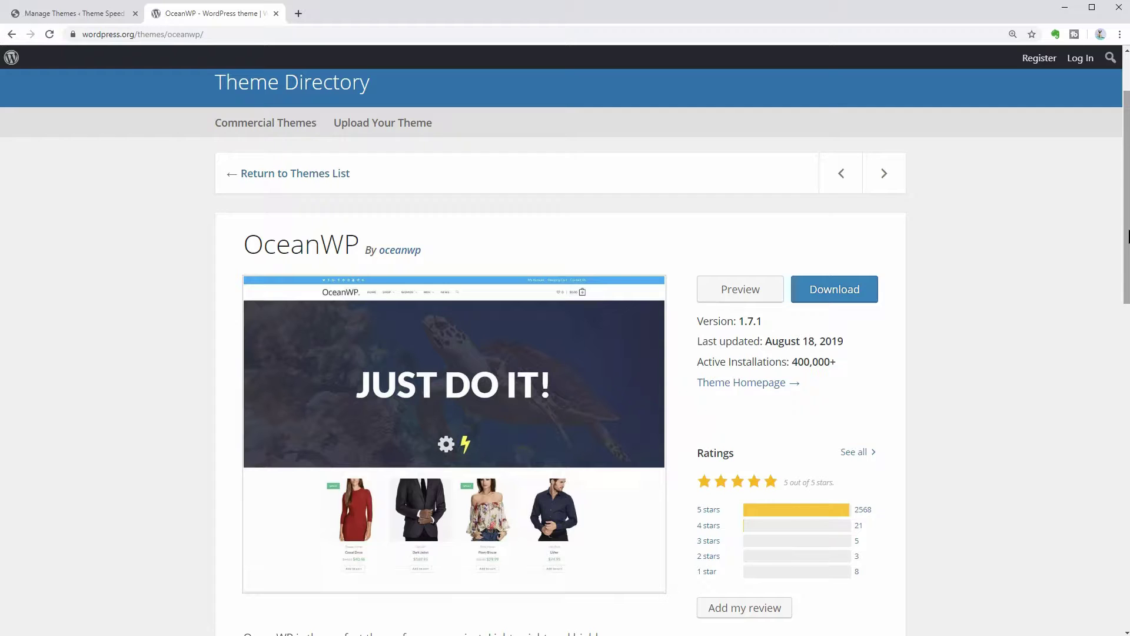
{"action": "left_click_drag", "start_coordinate": [1128, 235], "coordinate": [1128, 233]}
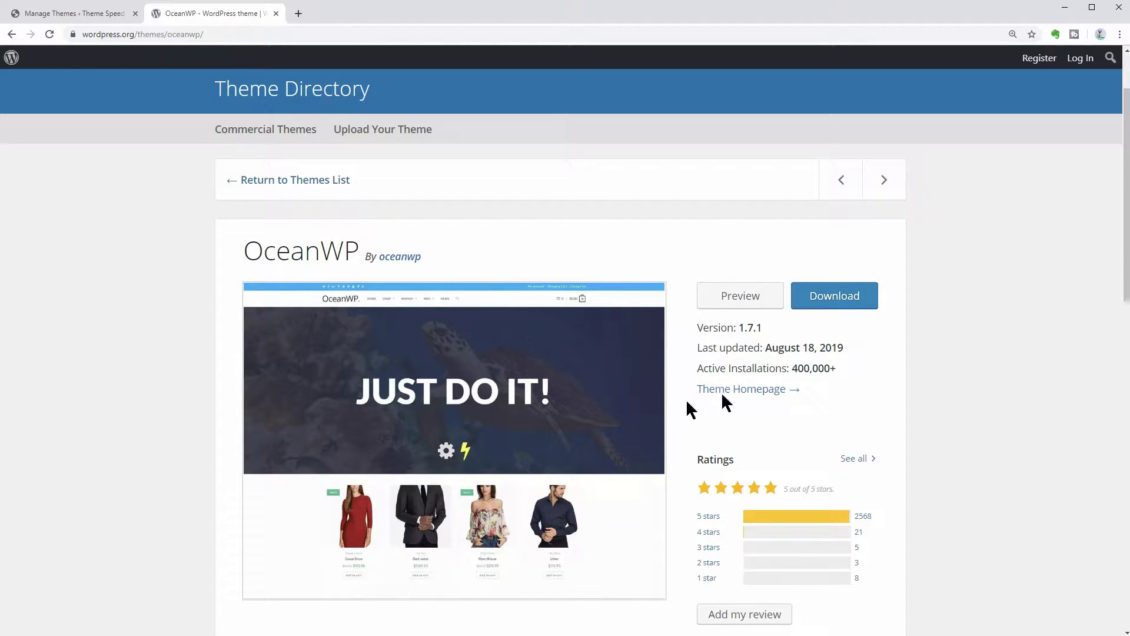
{"action": "left_click_drag", "start_coordinate": [793, 369], "coordinate": [830, 370]}
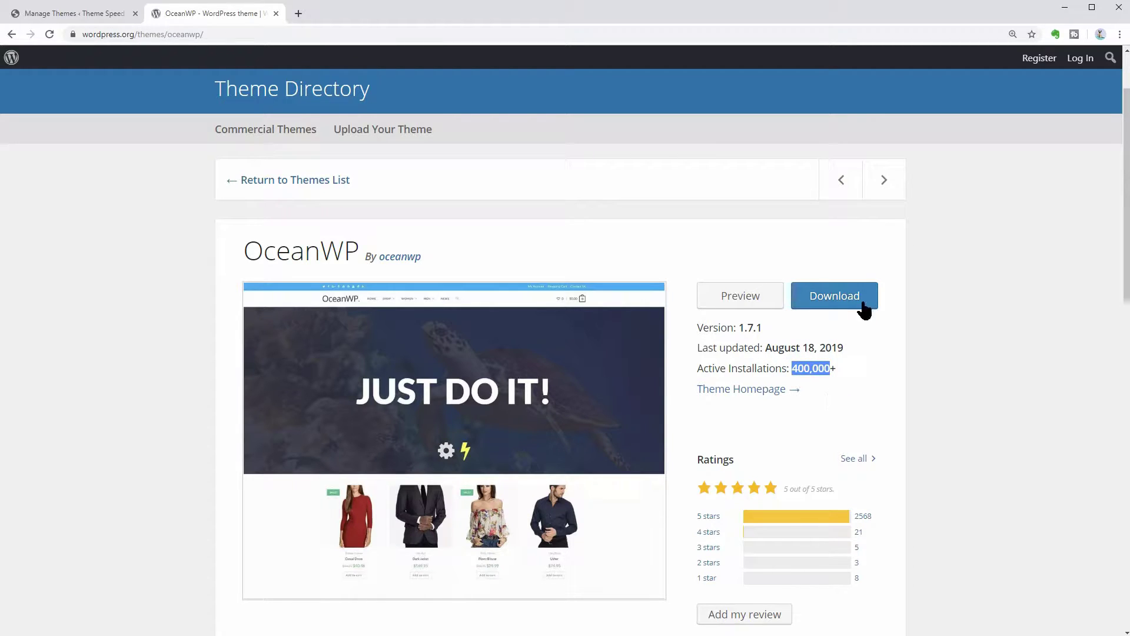
{"action": "left_click", "coordinate": [886, 183]}
{"action": "left_click", "coordinate": [888, 184]}
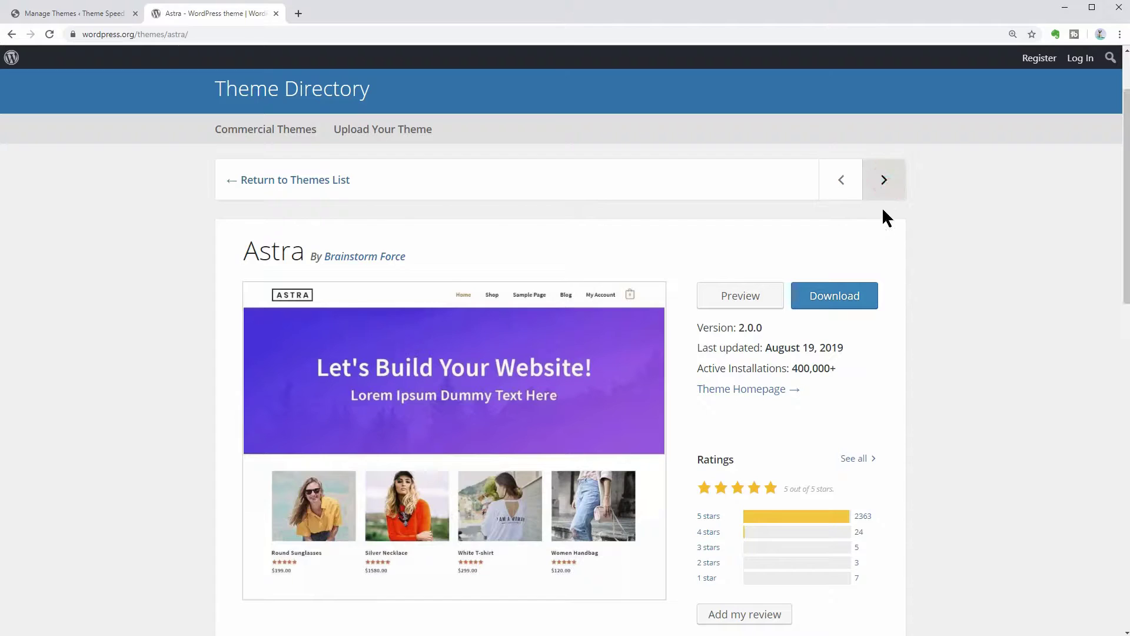
{"action": "left_click_drag", "start_coordinate": [793, 369], "coordinate": [825, 368]}
{"action": "key", "text": "Right"}
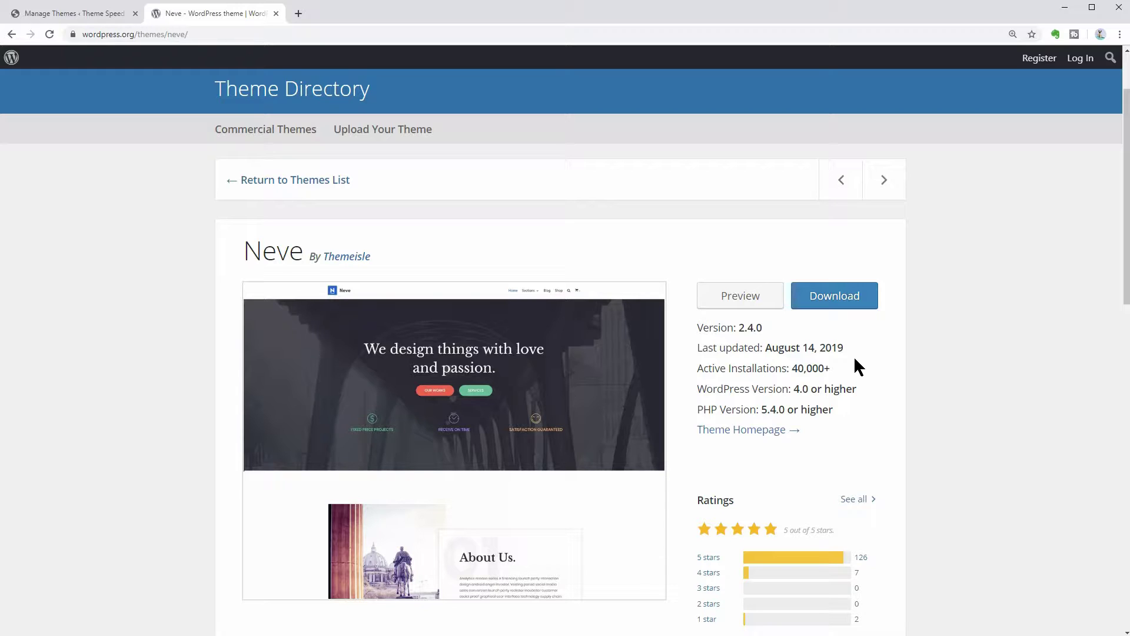
{"action": "left_click_drag", "start_coordinate": [794, 369], "coordinate": [819, 369]}
{"action": "left_click", "coordinate": [298, 13]}
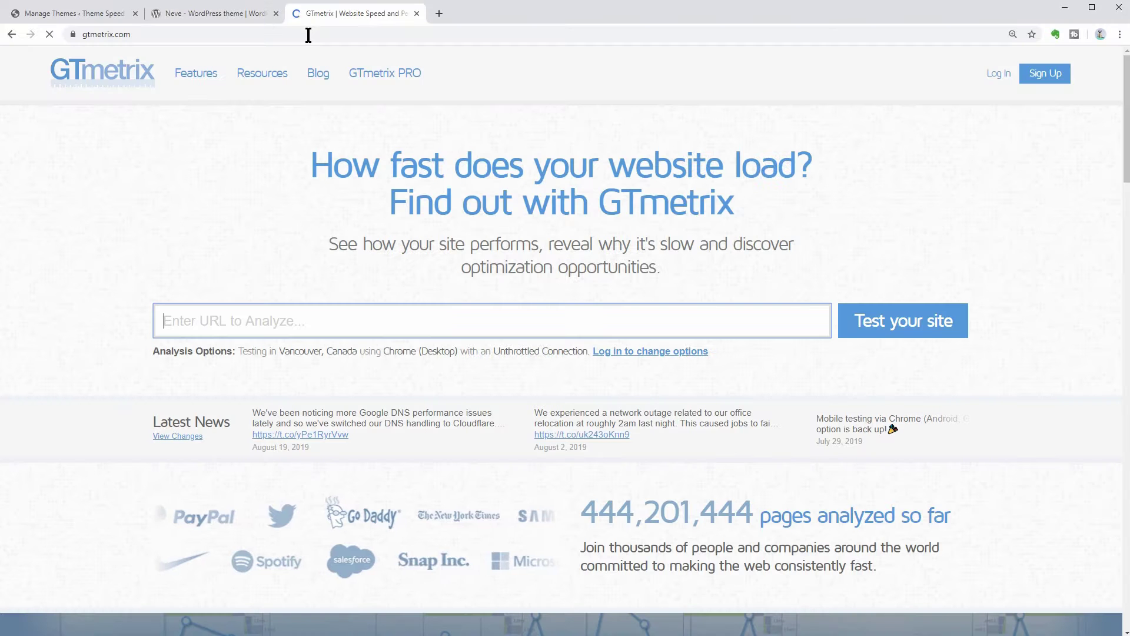
{"action": "right_click", "coordinate": [273, 320]}
{"action": "left_click", "coordinate": [328, 407]}
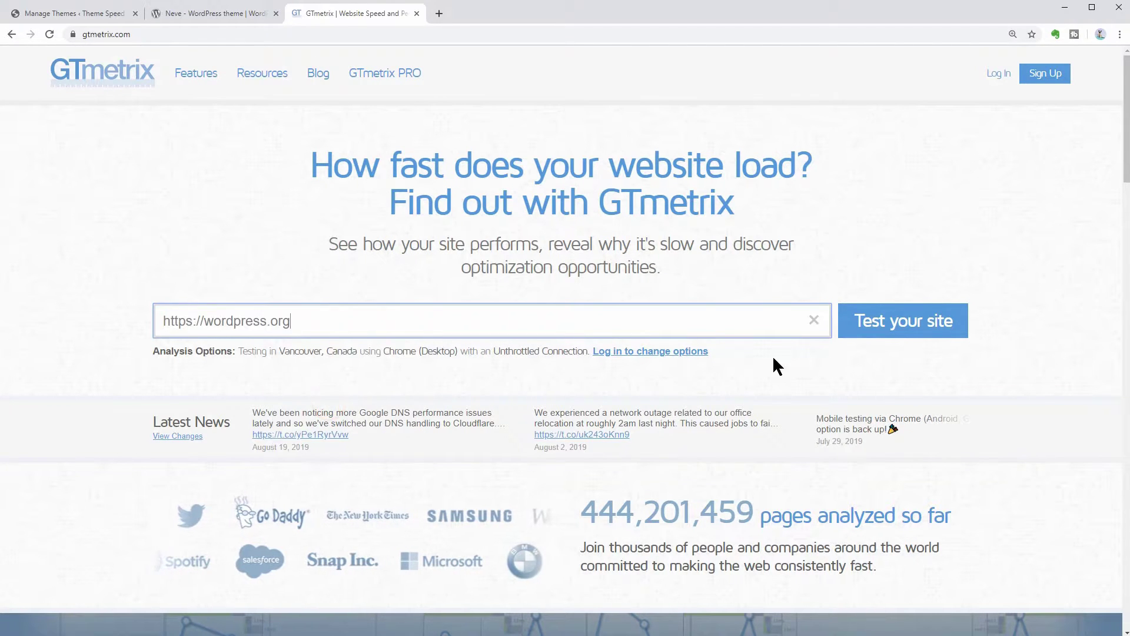
{"action": "left_click", "coordinate": [909, 333]}
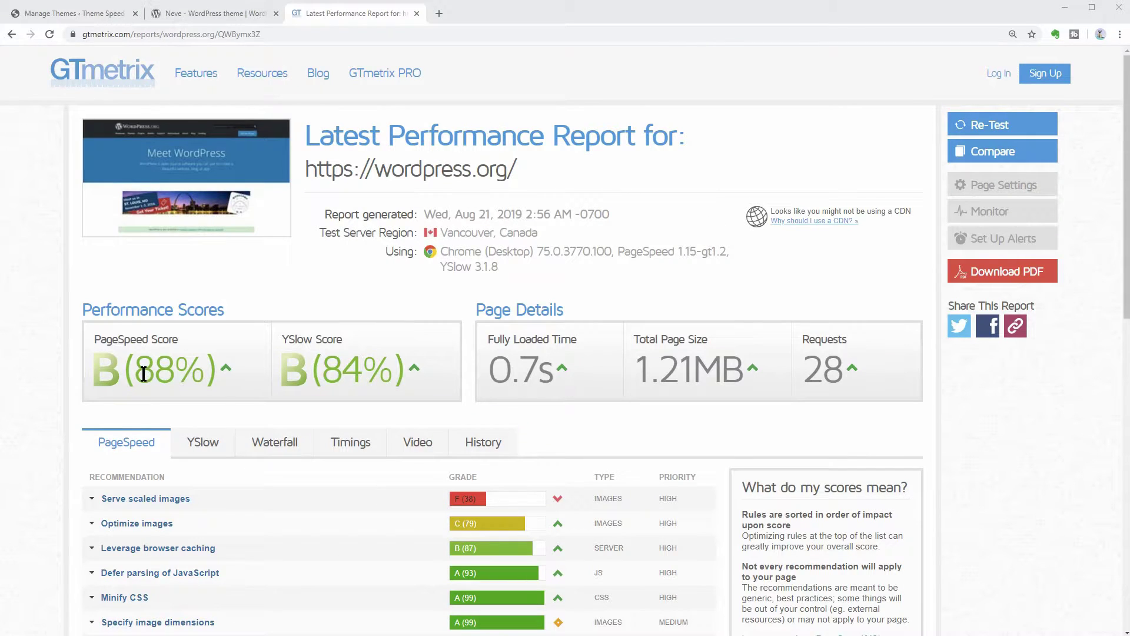
Examine the PageSpeed score, fully loaded time, total page size and number of requests in the GTmetrix report
{"action": "left_click_drag", "start_coordinate": [134, 373], "coordinate": [206, 377]}
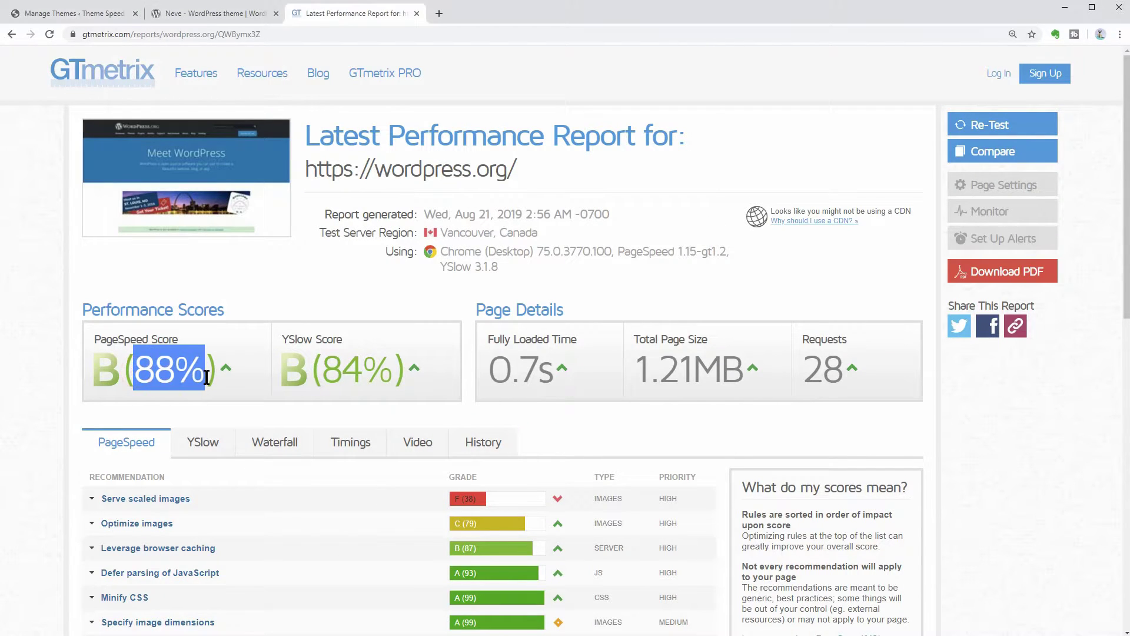
{"action": "left_click_drag", "start_coordinate": [487, 371], "coordinate": [552, 373]}
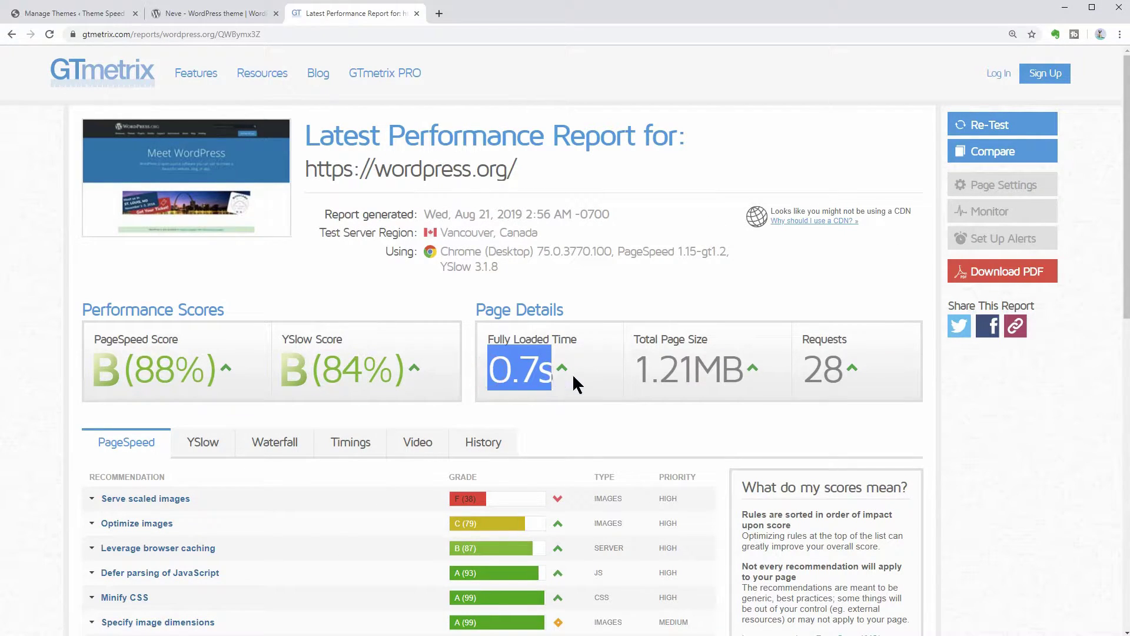
{"action": "left_click_drag", "start_coordinate": [634, 370], "coordinate": [835, 380]}
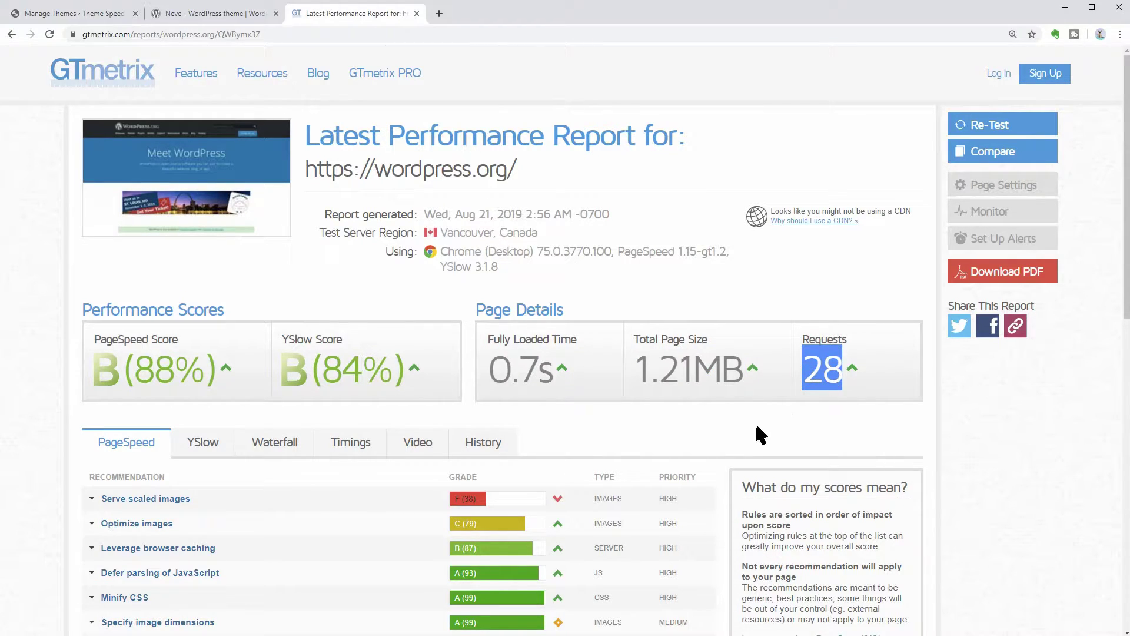
Visit the Theme Speed Test site's front page and review it down to the footer with the Astra theme active
{"action": "left_click", "coordinate": [90, 16]}
{"action": "mouse_move", "coordinate": [69, 61]}
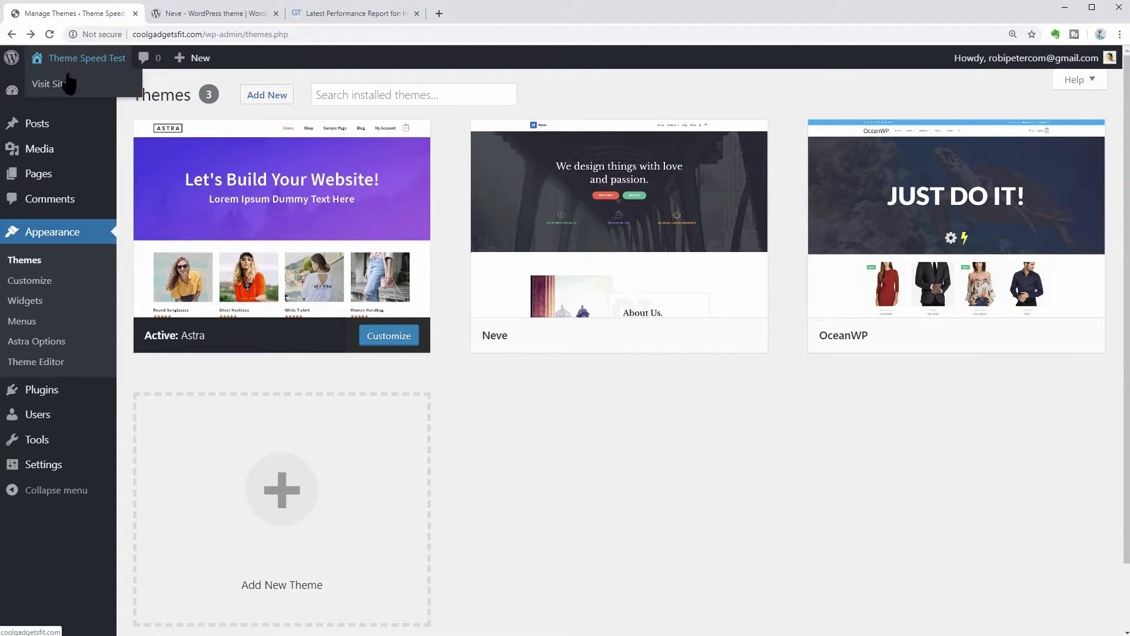
{"action": "left_click", "coordinate": [66, 88]}
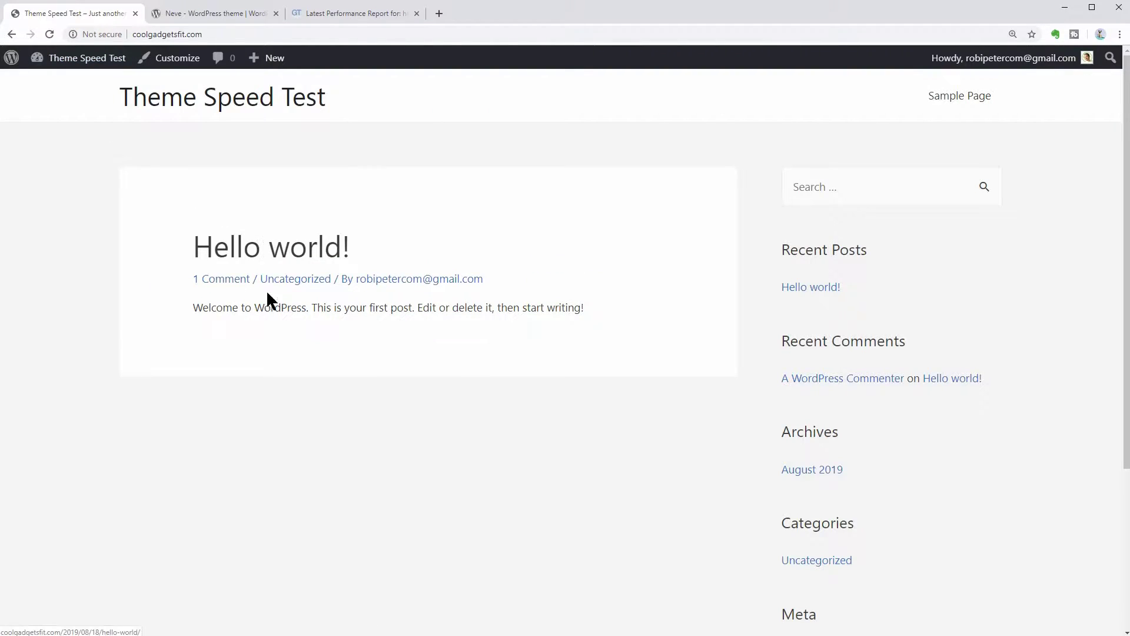
{"action": "scroll", "coordinate": [1125, 253], "scroll_direction": "down", "scroll_amount": 4}
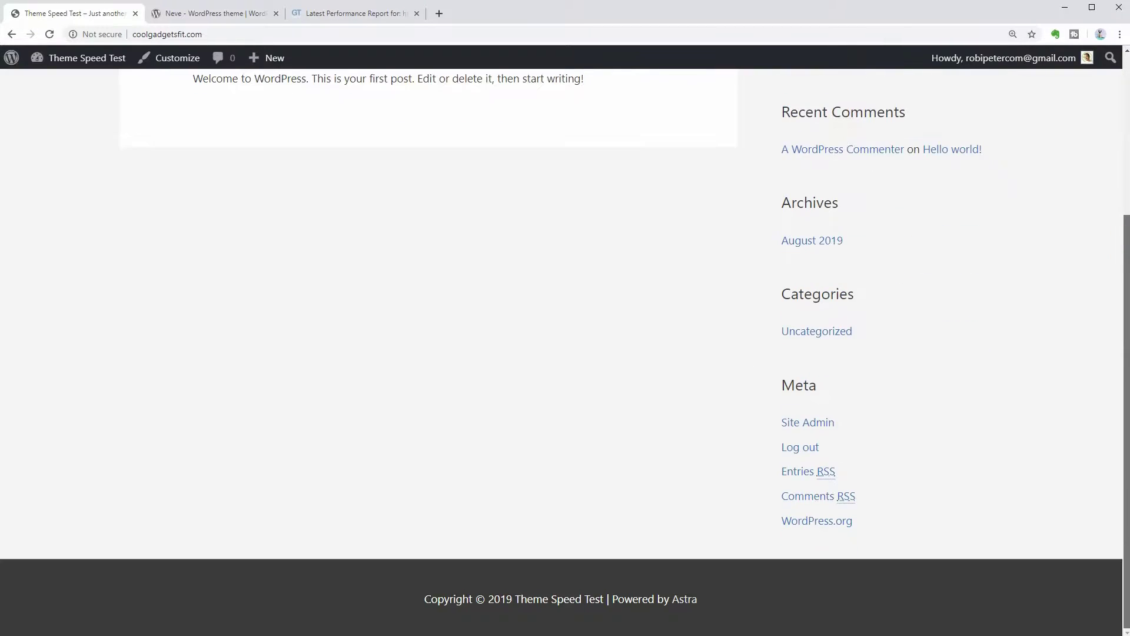
{"action": "scroll", "coordinate": [1125, 253], "scroll_direction": "up", "scroll_amount": 4}
Return to the site's dashboard and activate the installed Elementor plugin
{"action": "mouse_move", "coordinate": [76, 58]}
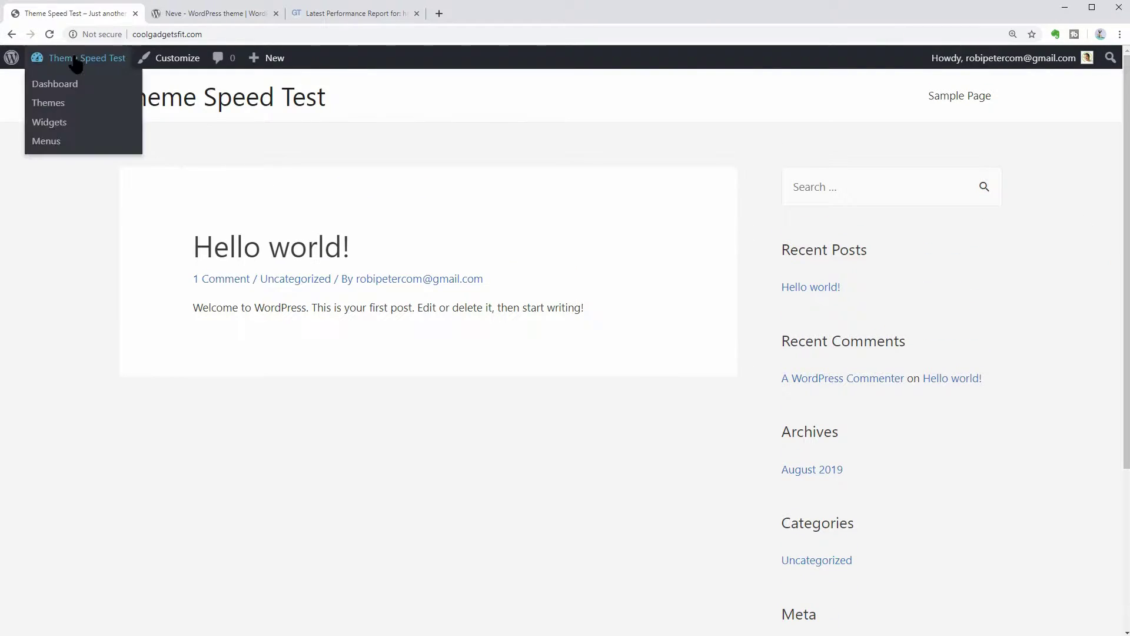
{"action": "left_click", "coordinate": [71, 88]}
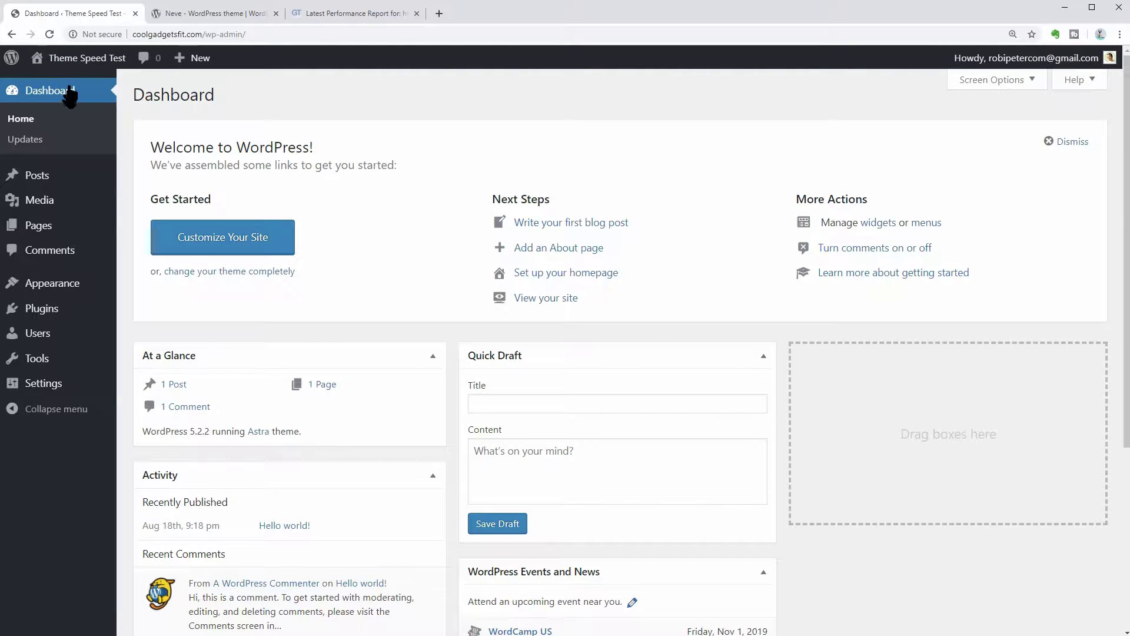
{"action": "mouse_move", "coordinate": [61, 312]}
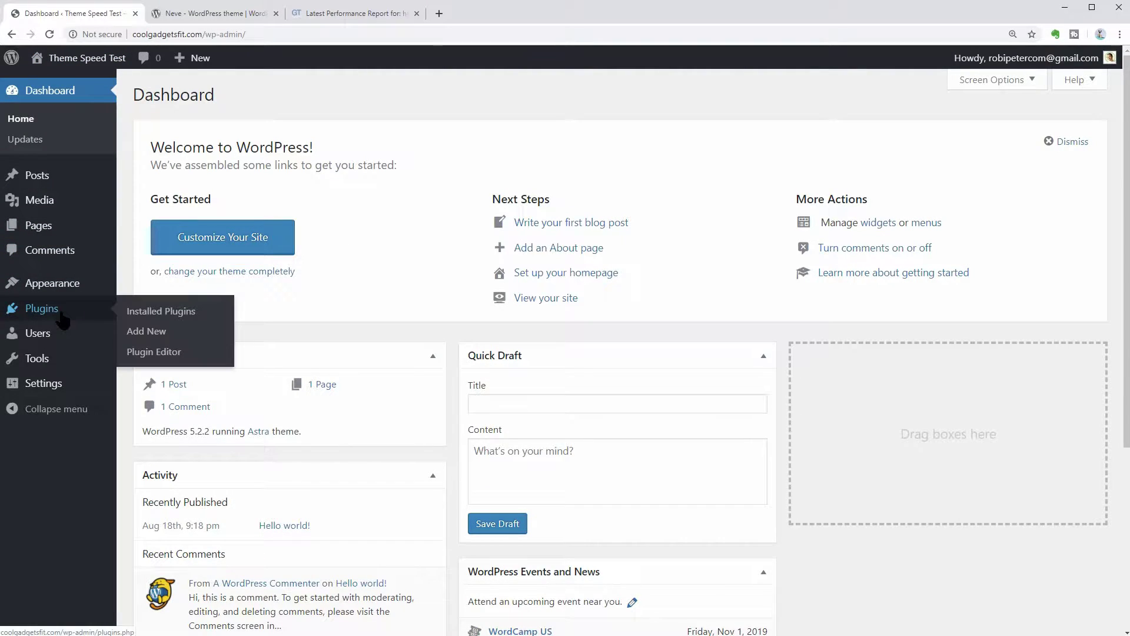
{"action": "left_click", "coordinate": [155, 318]}
{"action": "left_click", "coordinate": [190, 222]}
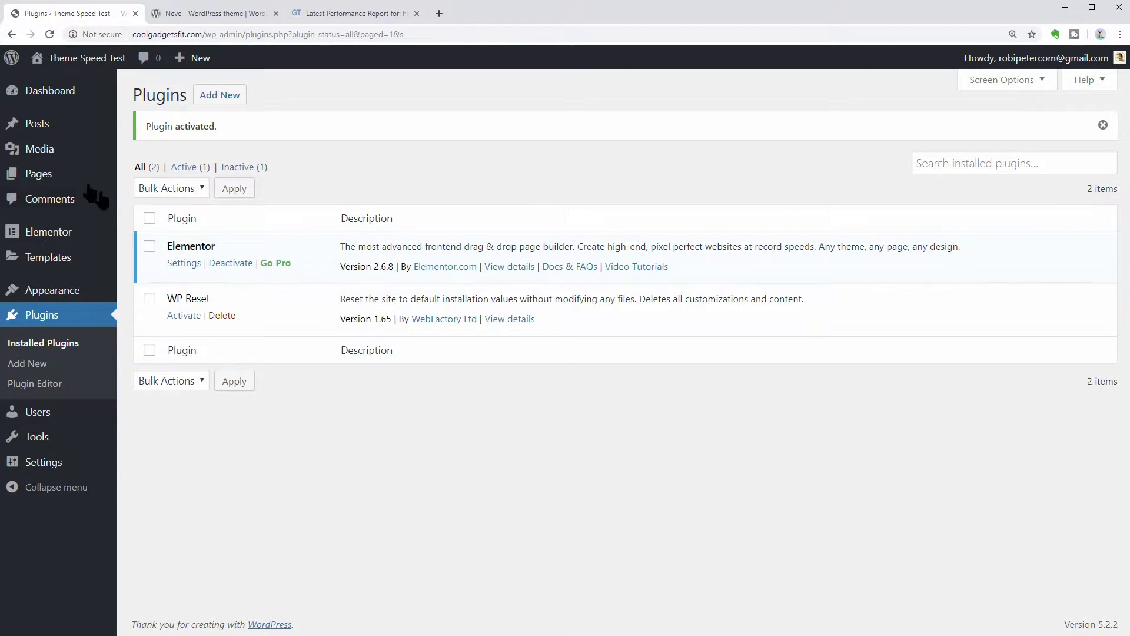
Open the speed test page from the site's pages in the Elementor editor and review its sections
{"action": "mouse_move", "coordinate": [76, 175]}
{"action": "left_click", "coordinate": [149, 178]}
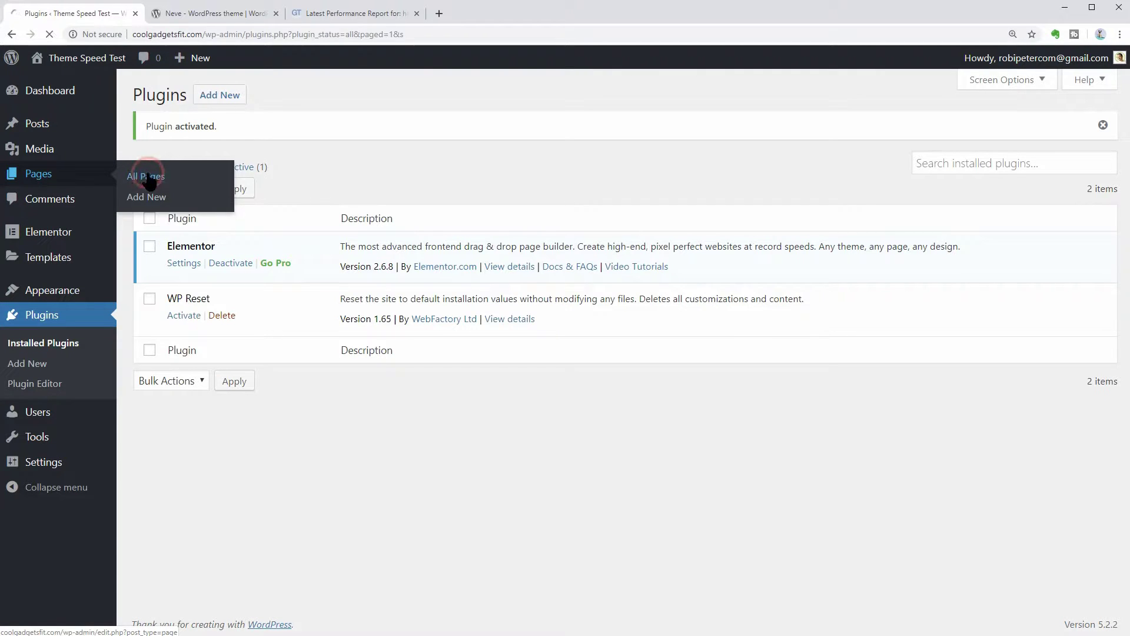
{"action": "left_click", "coordinate": [354, 221]}
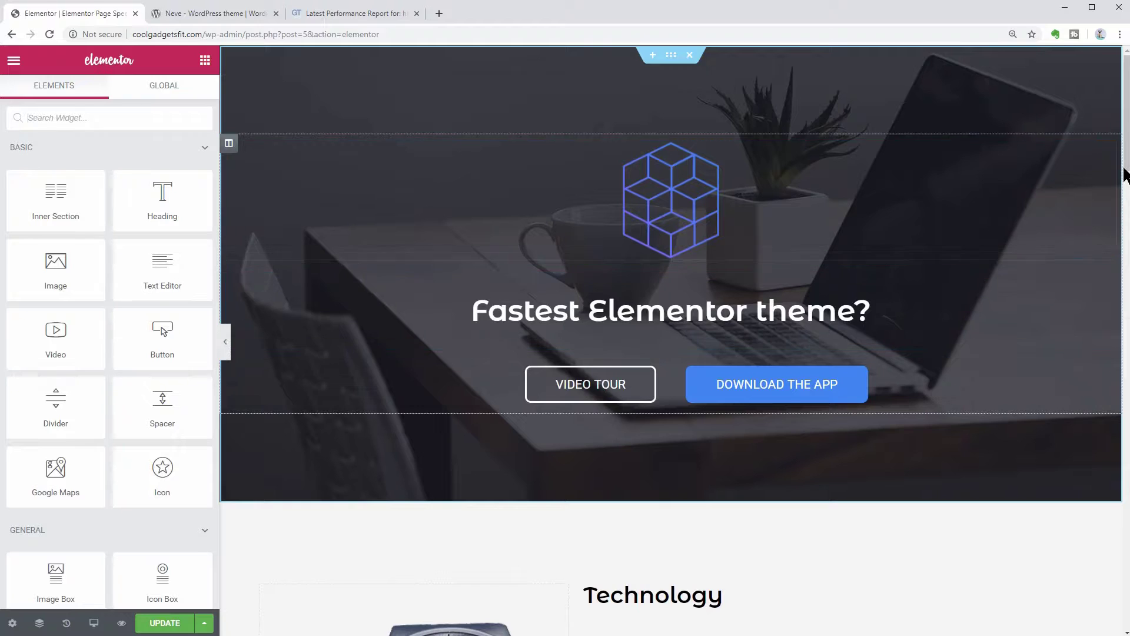
{"action": "scroll", "coordinate": [1123, 189], "scroll_direction": "down", "scroll_amount": 8}
{"action": "scroll", "coordinate": [671, 345], "scroll_direction": "down", "scroll_amount": 20}
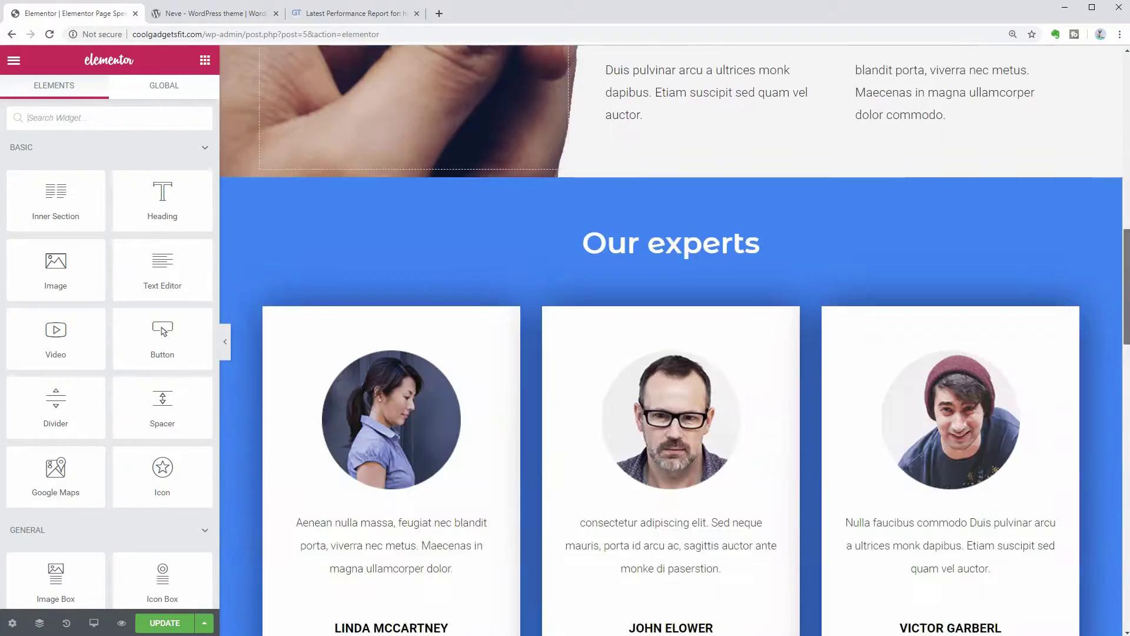
{"action": "scroll", "coordinate": [1024, 283], "scroll_direction": "up", "scroll_amount": 20}
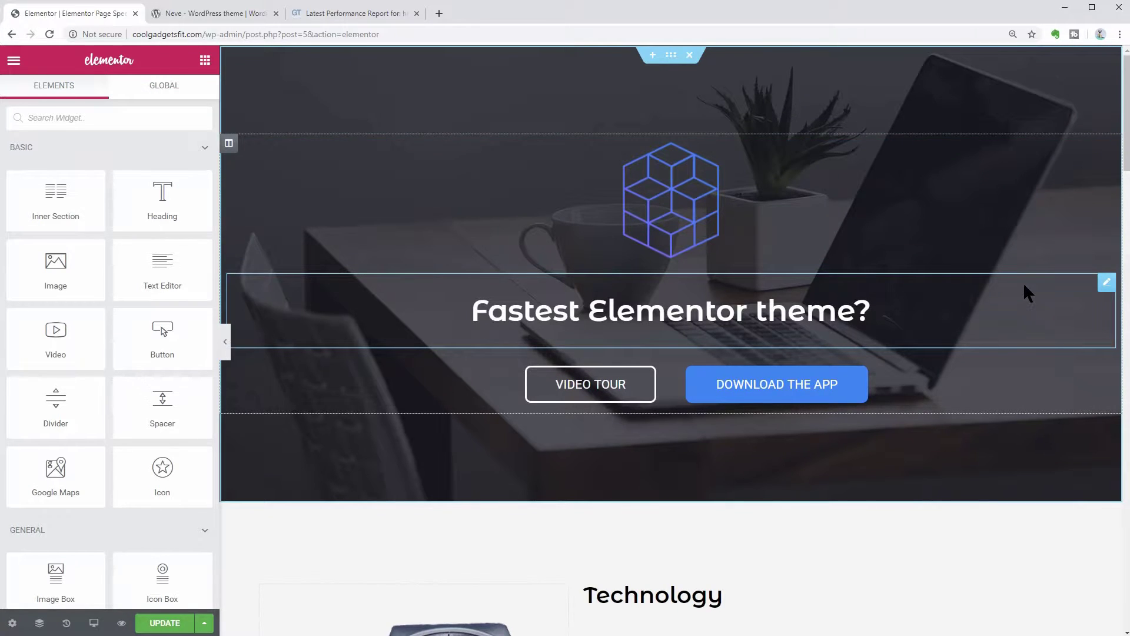
Open optimole.com in a new browser tab and accept the site's cookies
{"action": "left_click", "coordinate": [439, 12]}
{"action": "type", "text": "optimole.com"}
{"action": "key", "text": "Return"}
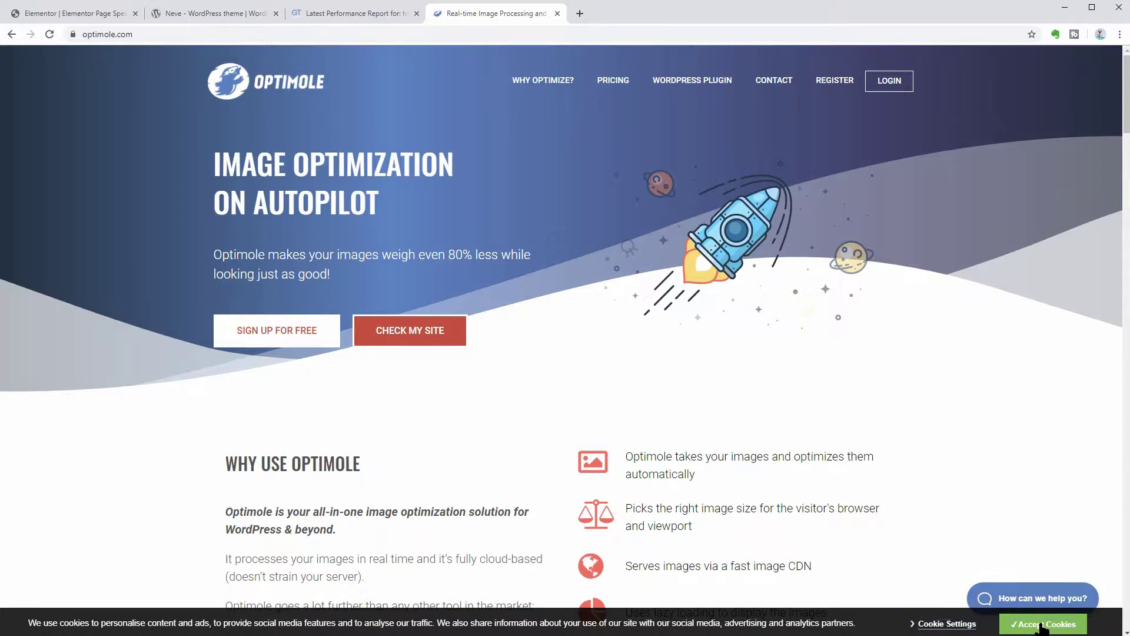
{"action": "left_click", "coordinate": [1038, 623]}
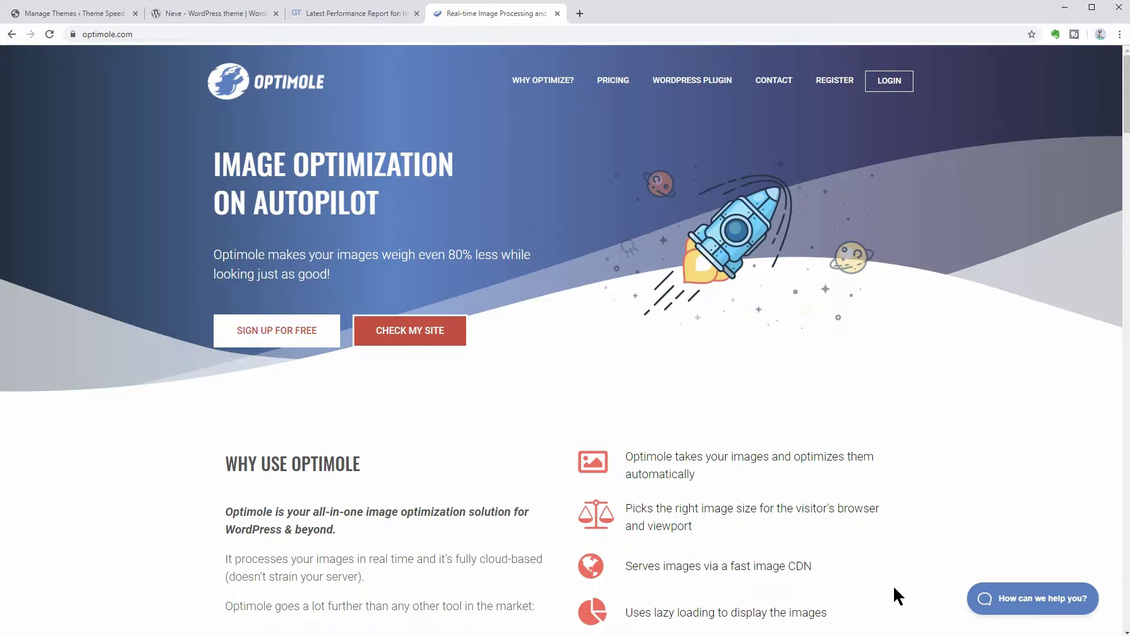
Activate the Neve theme from its theme details on the WordPress Themes page
{"action": "left_click", "coordinate": [95, 19]}
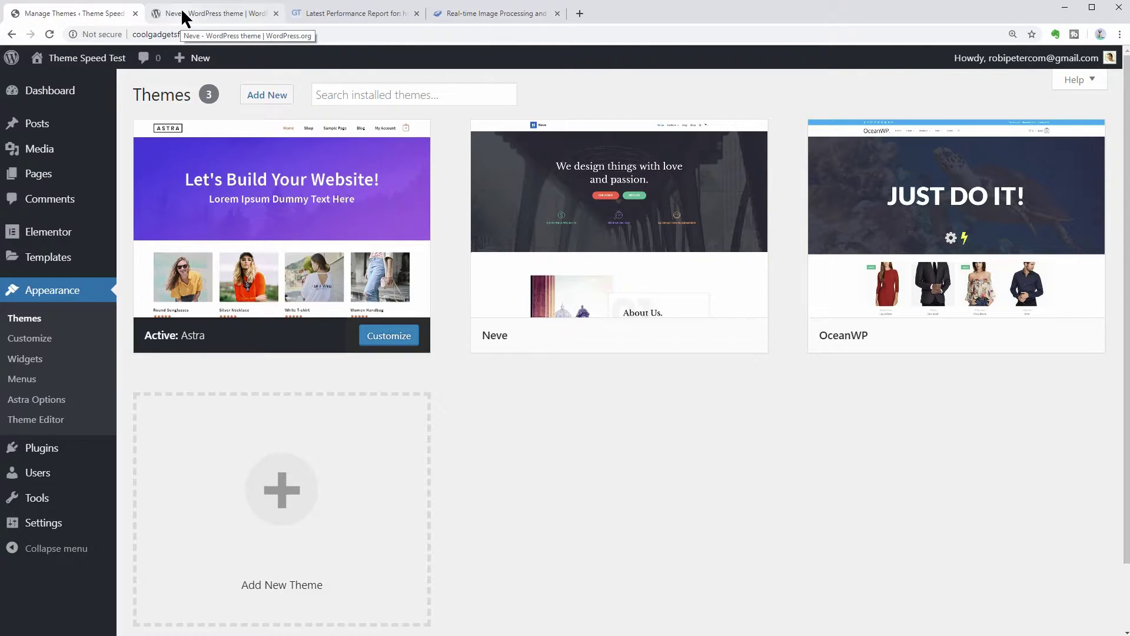
{"action": "left_click", "coordinate": [646, 229]}
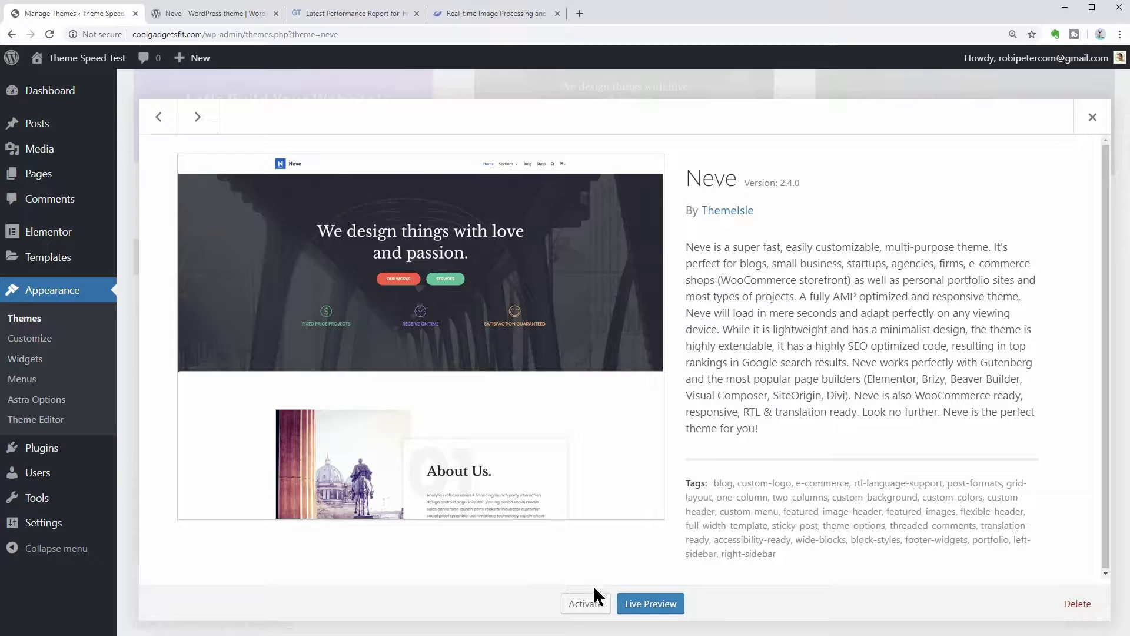
{"action": "left_click", "coordinate": [586, 605]}
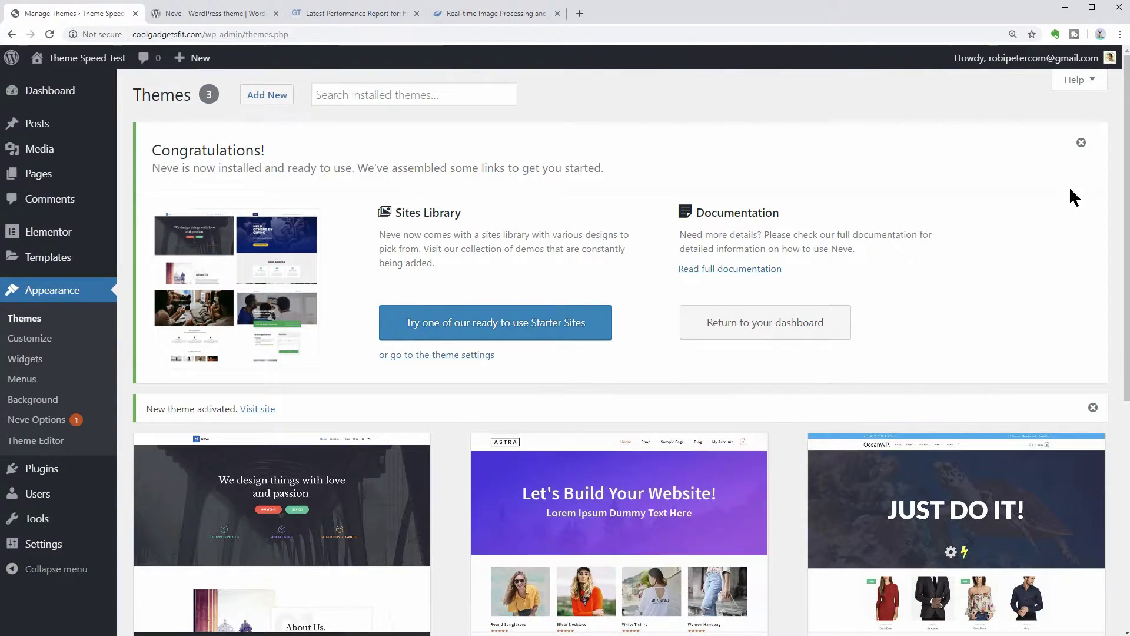
{"action": "left_click_drag", "start_coordinate": [1125, 154], "coordinate": [1128, 207]}
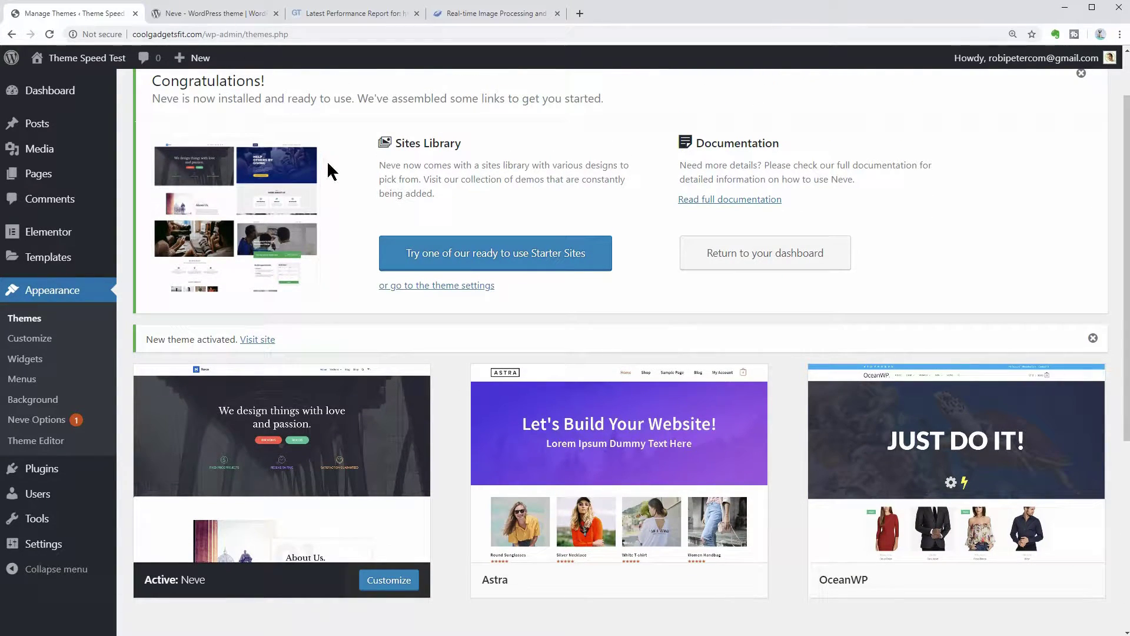
Visit the Theme Speed Test site's front page to check the Elementor layout under the Neve theme
{"action": "mouse_move", "coordinate": [82, 57]}
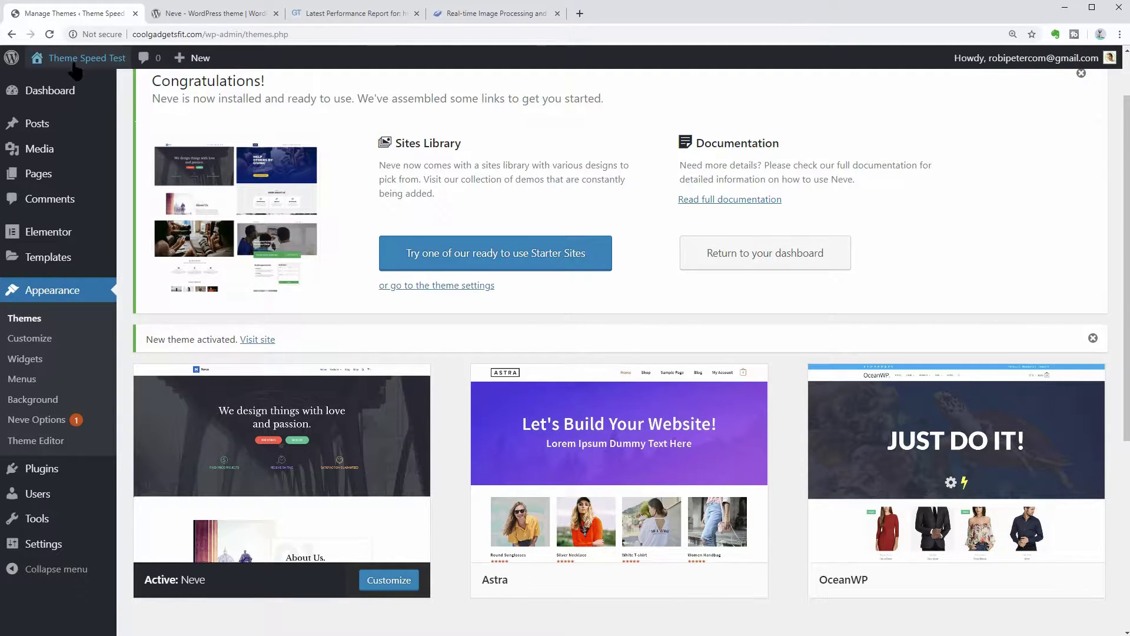
{"action": "left_click", "coordinate": [59, 86]}
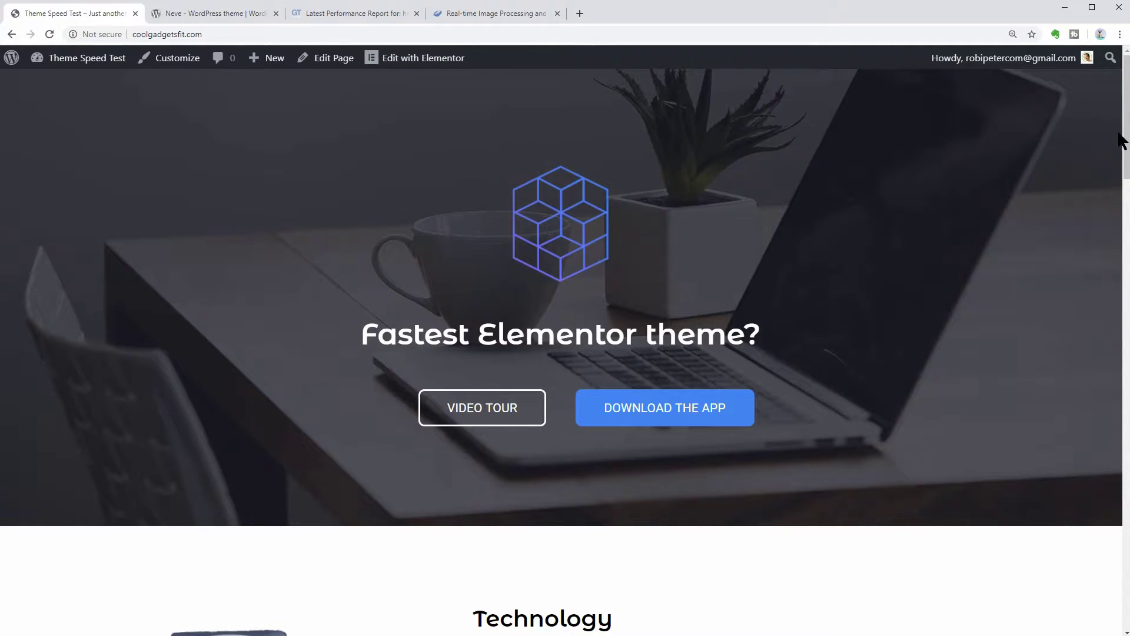
{"action": "mouse_move", "coordinate": [1126, 140]}
{"action": "left_mouse_down"}
{"action": "mouse_move", "coordinate": [1126, 359]}
{"action": "mouse_move", "coordinate": [1126, 138]}
{"action": "left_mouse_up"}
Go back to the site's dashboard and open the list of installed plugins
{"action": "mouse_move", "coordinate": [90, 68]}
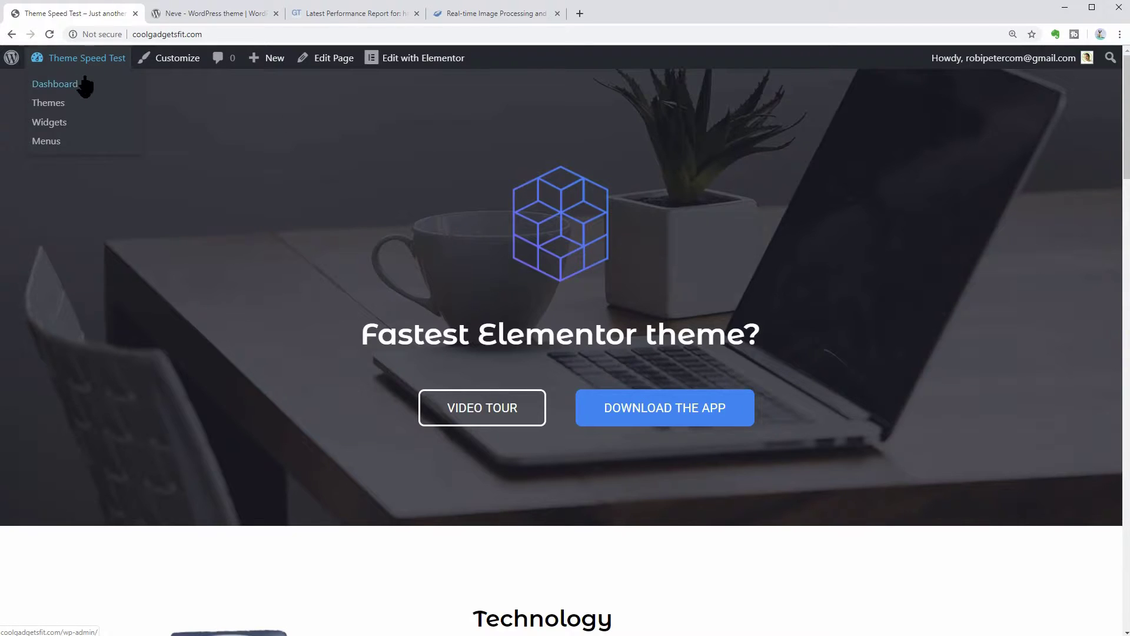
{"action": "left_click", "coordinate": [73, 88]}
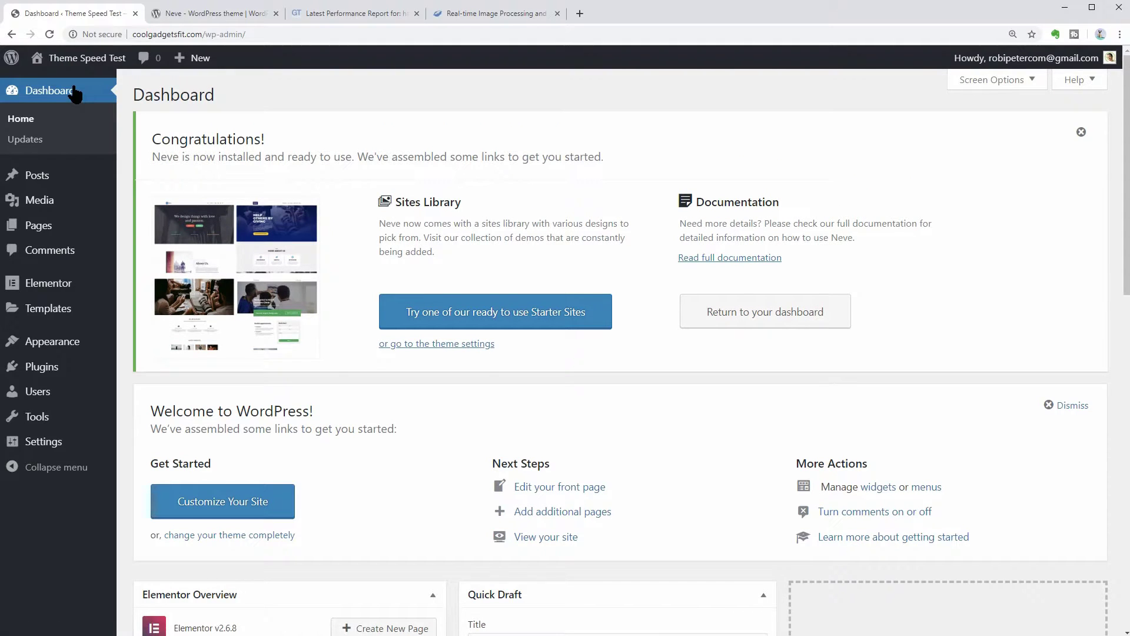
{"action": "mouse_move", "coordinate": [80, 375]}
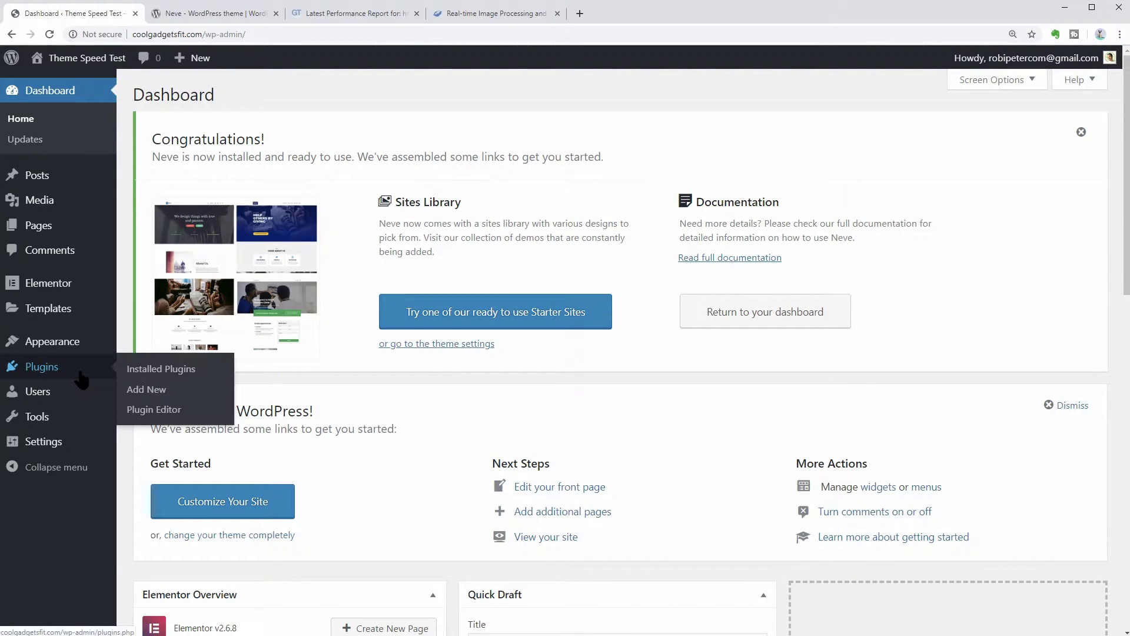
{"action": "left_click", "coordinate": [175, 371]}
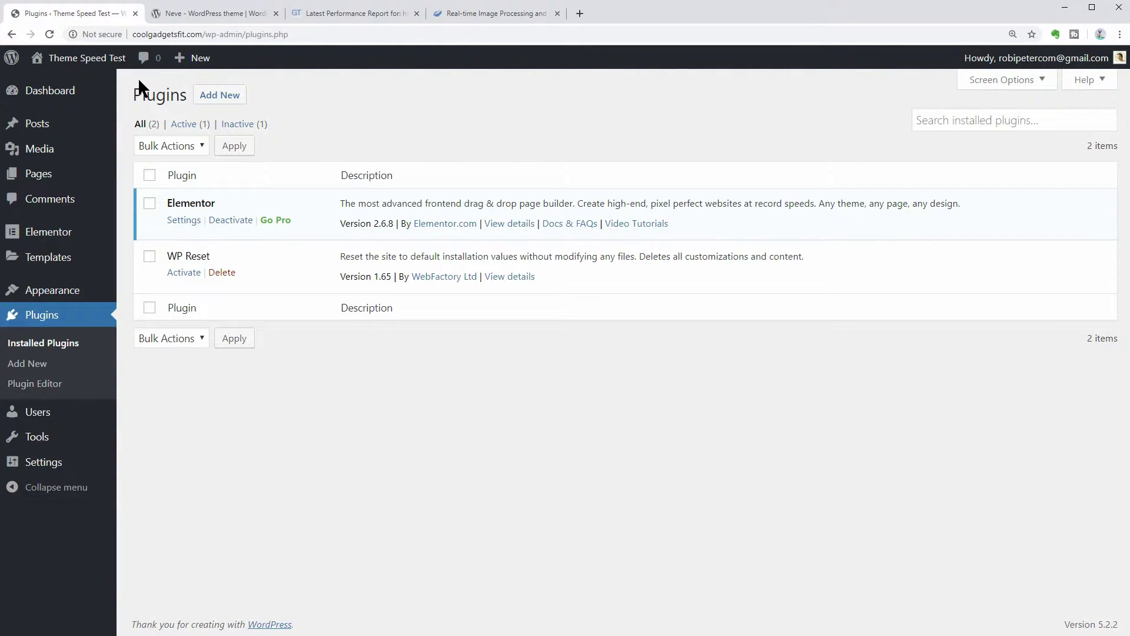
Activate the WP Reset plugin and open its WP Reset tools page
{"action": "left_click", "coordinate": [185, 273]}
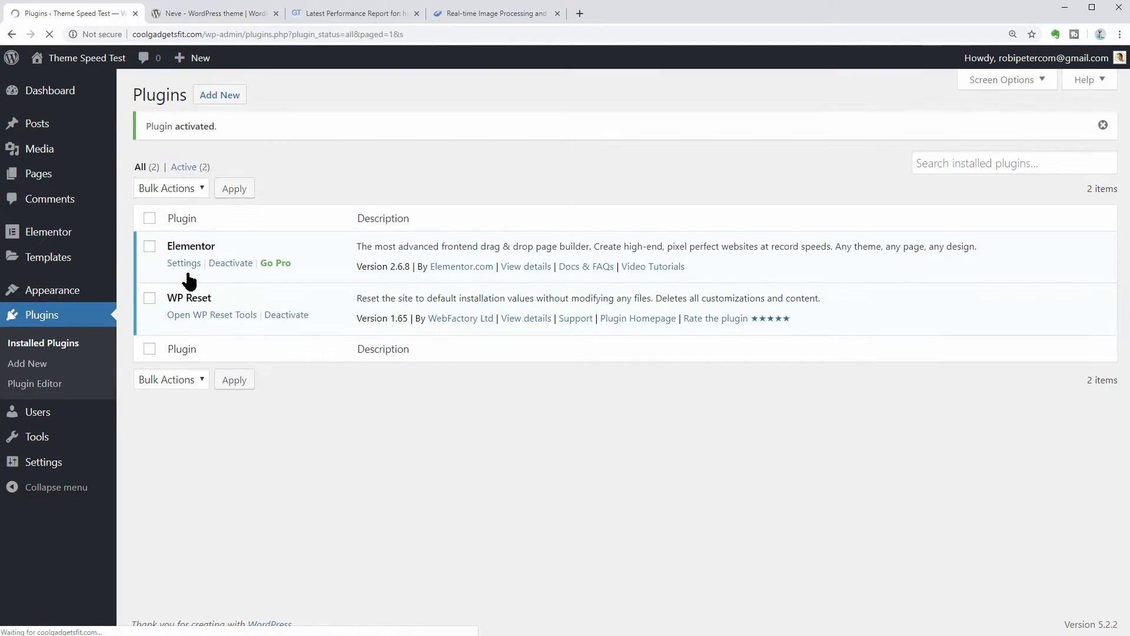
{"action": "mouse_move", "coordinate": [88, 437]}
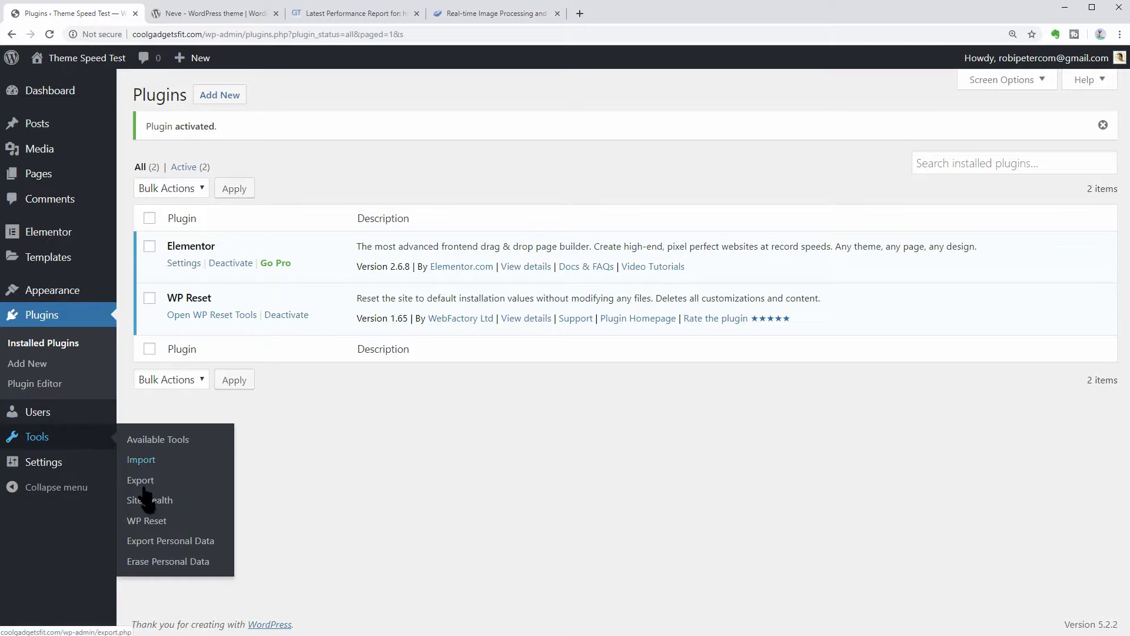
{"action": "left_click", "coordinate": [151, 522]}
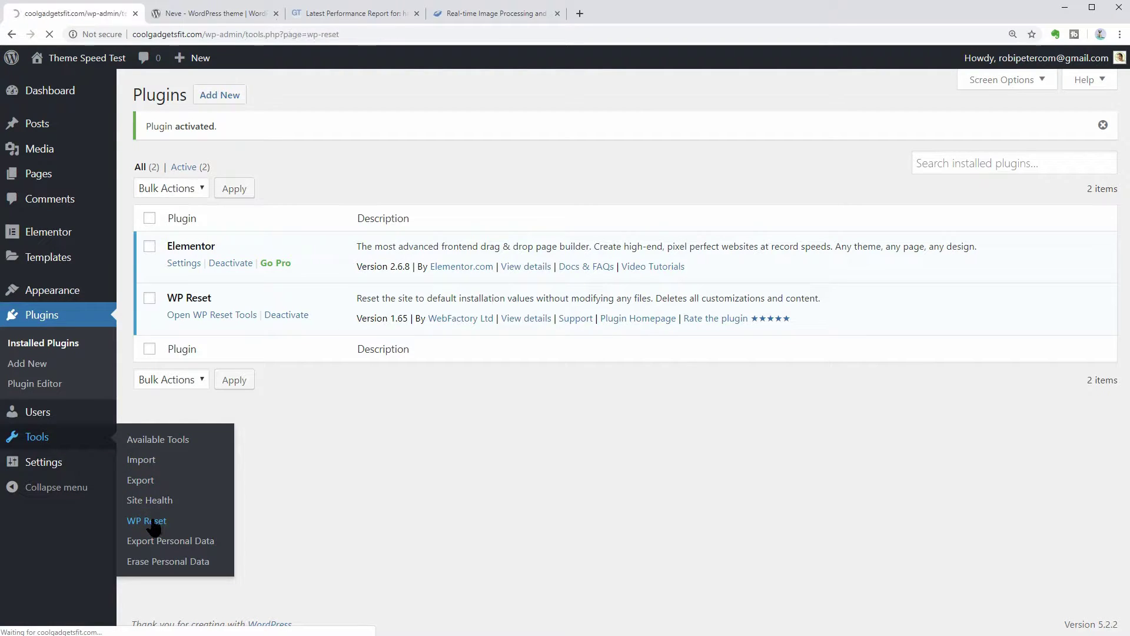
Reset WordPress to its default values with all post-reset reactivation options off, entering "reset" as confirmation
{"action": "scroll", "coordinate": [192, 472], "scroll_direction": "down", "scroll_amount": 10}
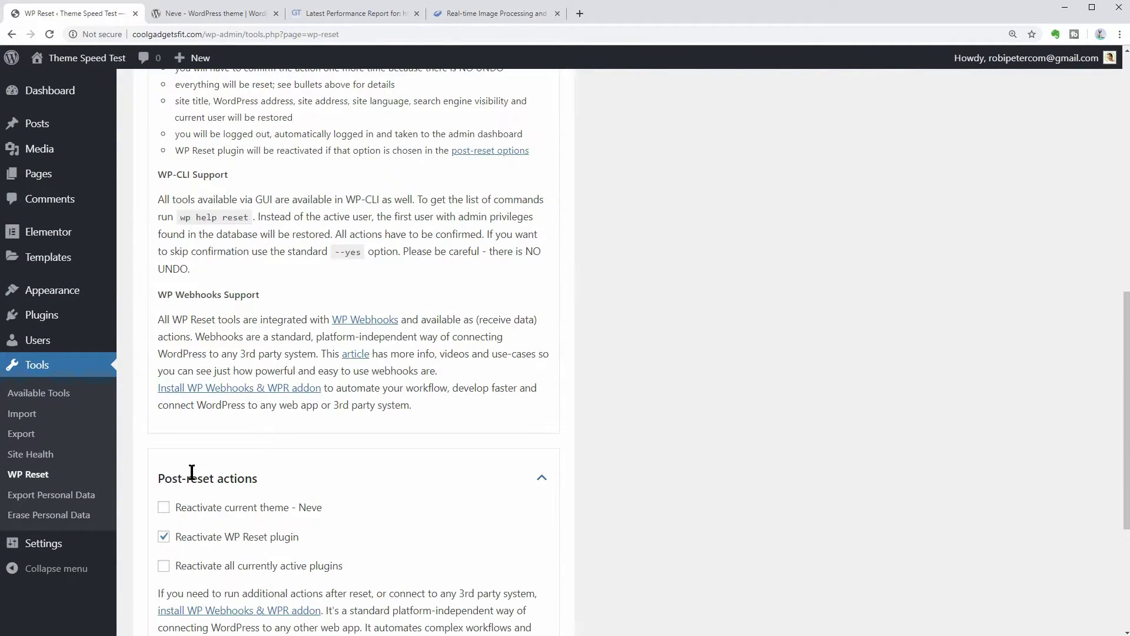
{"action": "scroll", "coordinate": [164, 538], "scroll_direction": "down", "scroll_amount": 4}
{"action": "left_click", "coordinate": [193, 546]}
{"action": "type", "text": "reset"}
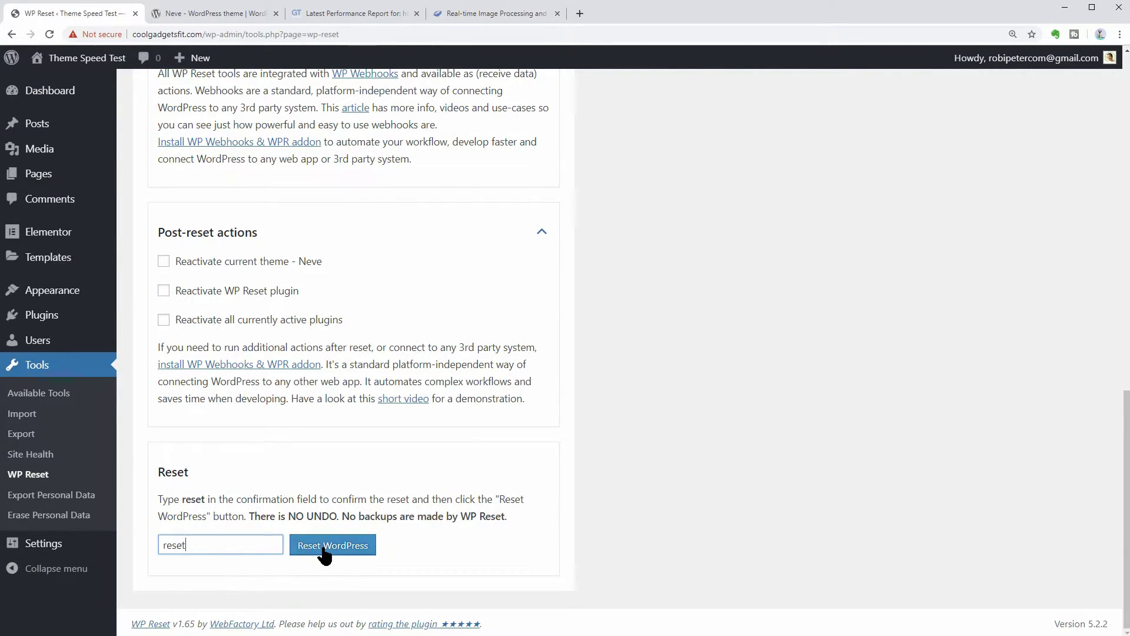
{"action": "left_click", "coordinate": [328, 545]}
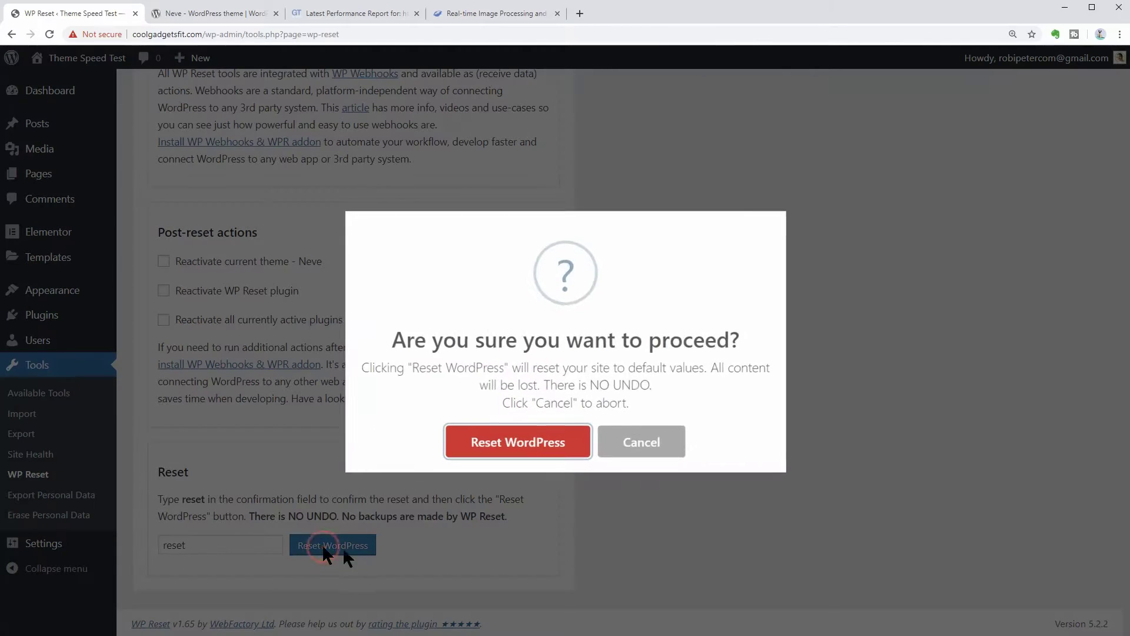
{"action": "left_click", "coordinate": [533, 446]}
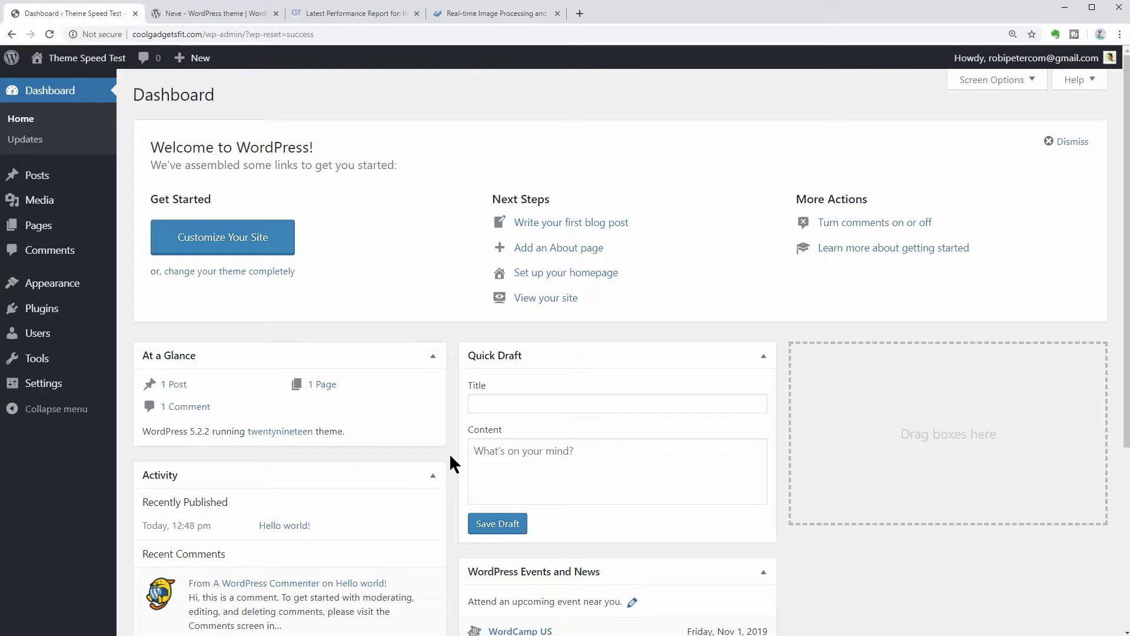
Visit the Theme Speed Test site's front page to check how the site looks after the reset
{"action": "mouse_move", "coordinate": [83, 59]}
{"action": "left_click", "coordinate": [56, 85]}
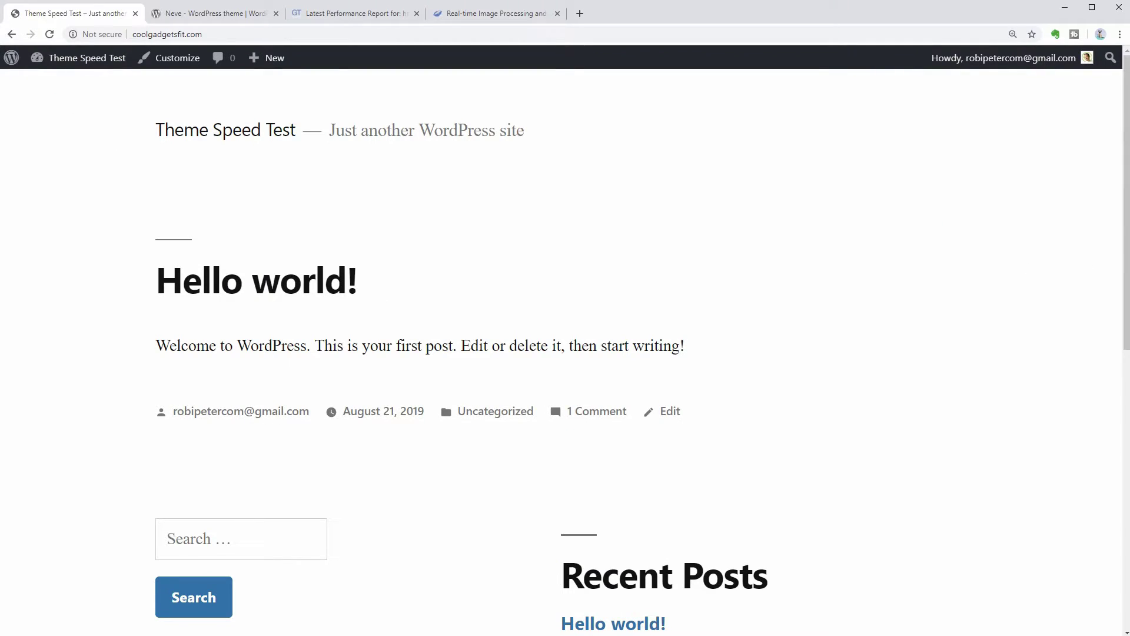
{"action": "mouse_move", "coordinate": [1128, 203]}
{"action": "left_mouse_down"}
{"action": "mouse_move", "coordinate": [1128, 476]}
{"action": "mouse_move", "coordinate": [1127, 207]}
{"action": "left_mouse_up"}
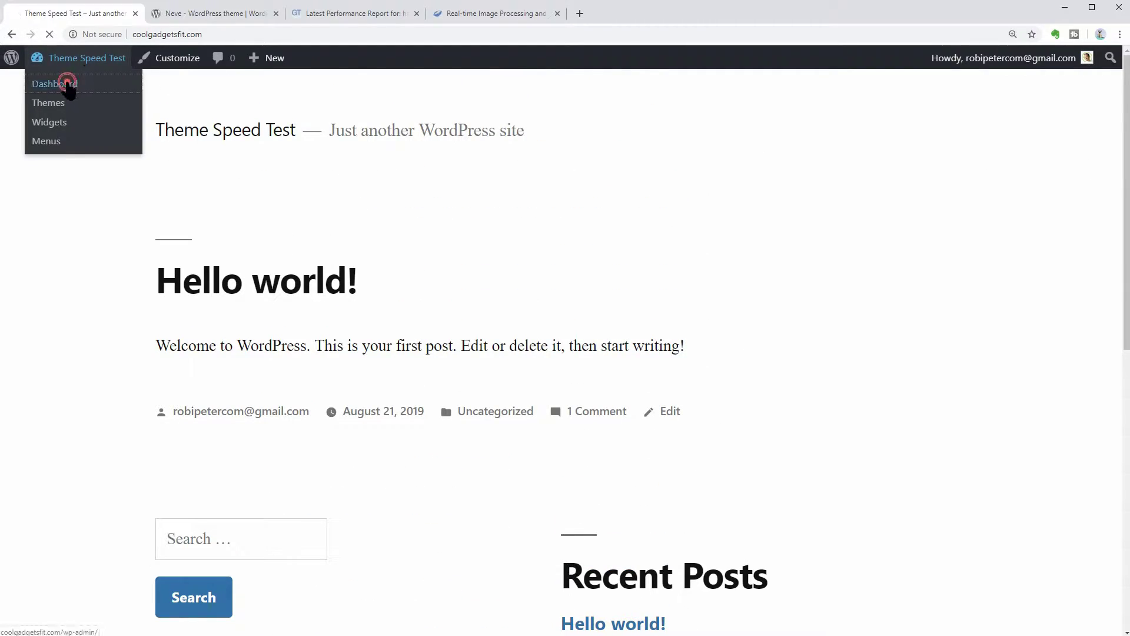
Return to the dashboard and check the media library, installed plugins, posts and pages for leftover content
{"action": "left_click", "coordinate": [65, 81]}
{"action": "left_click", "coordinate": [75, 200]}
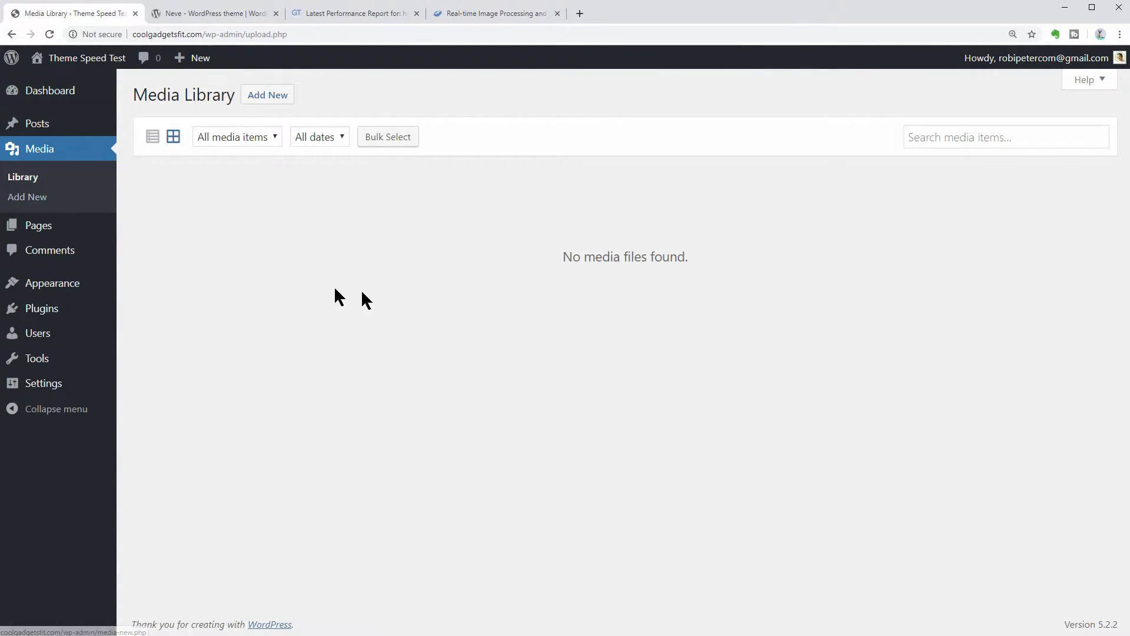
{"action": "mouse_move", "coordinate": [83, 311]}
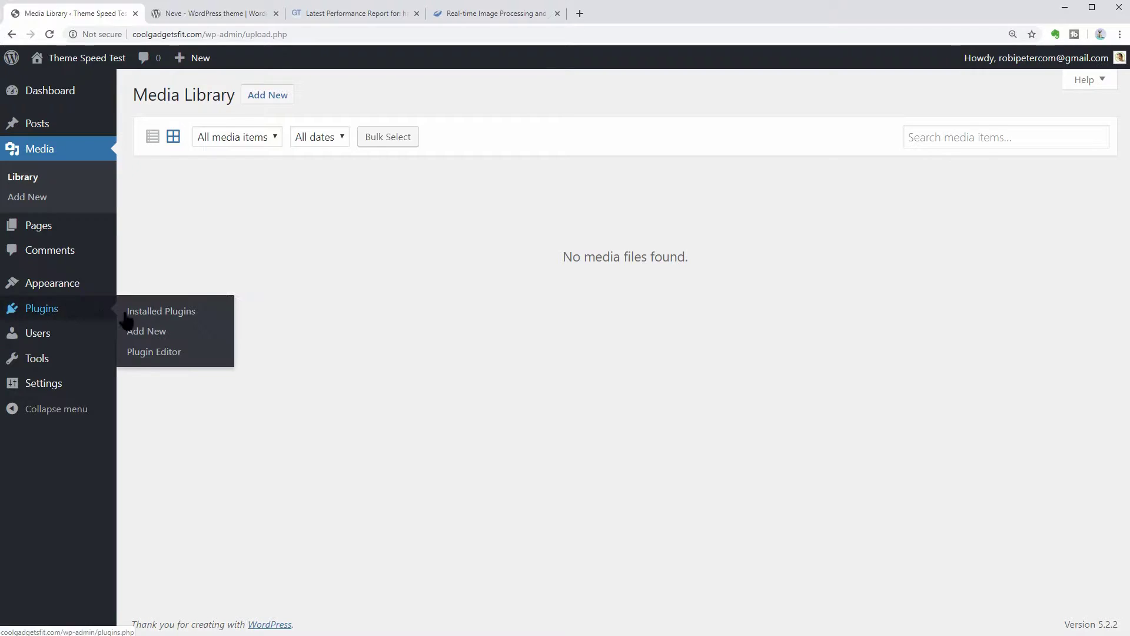
{"action": "left_click", "coordinate": [148, 313]}
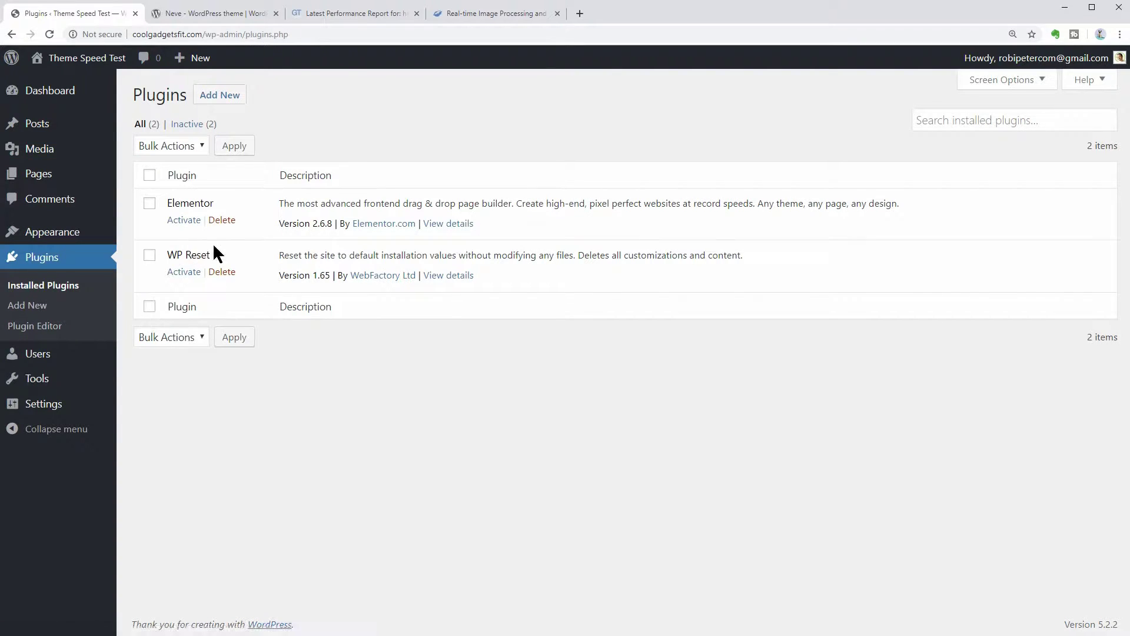
{"action": "mouse_move", "coordinate": [92, 125]}
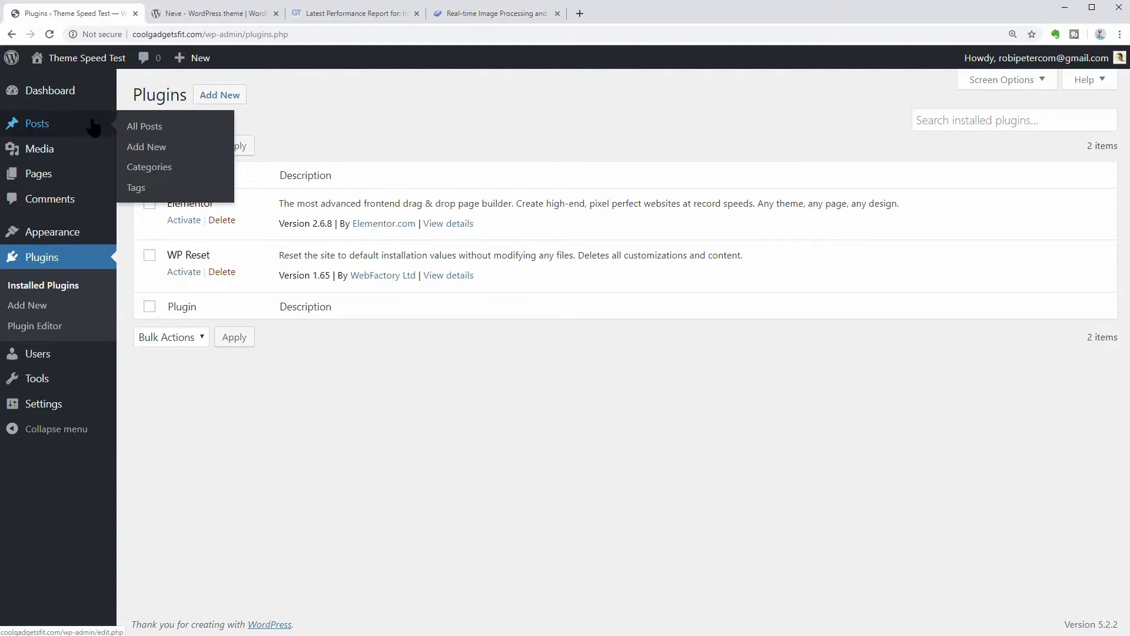
{"action": "left_click", "coordinate": [152, 126]}
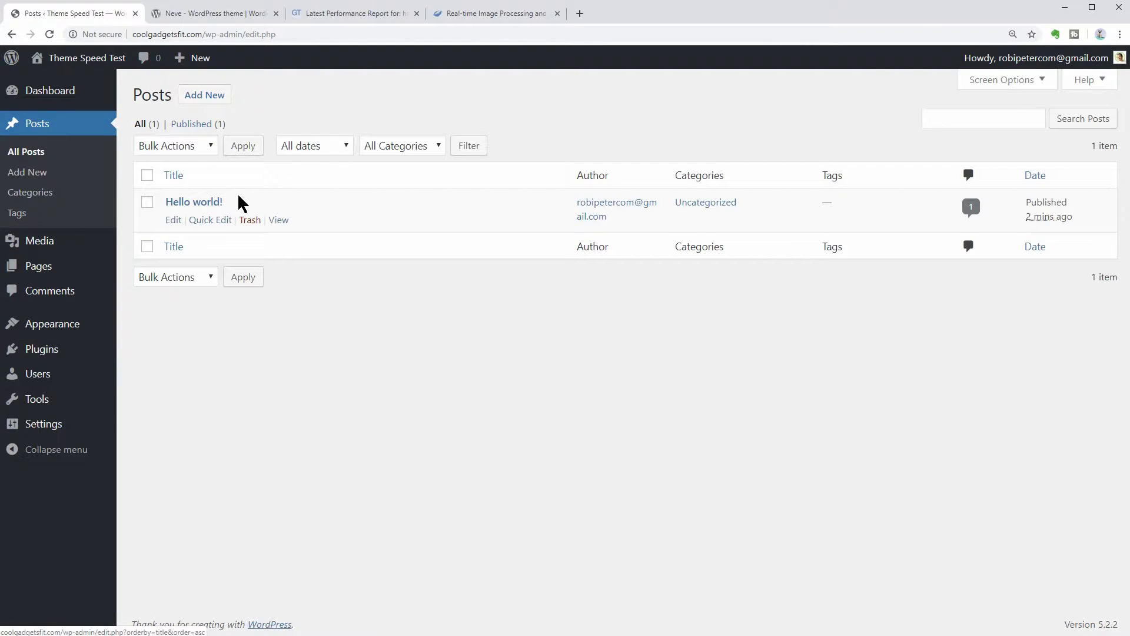
{"action": "mouse_move", "coordinate": [73, 272]}
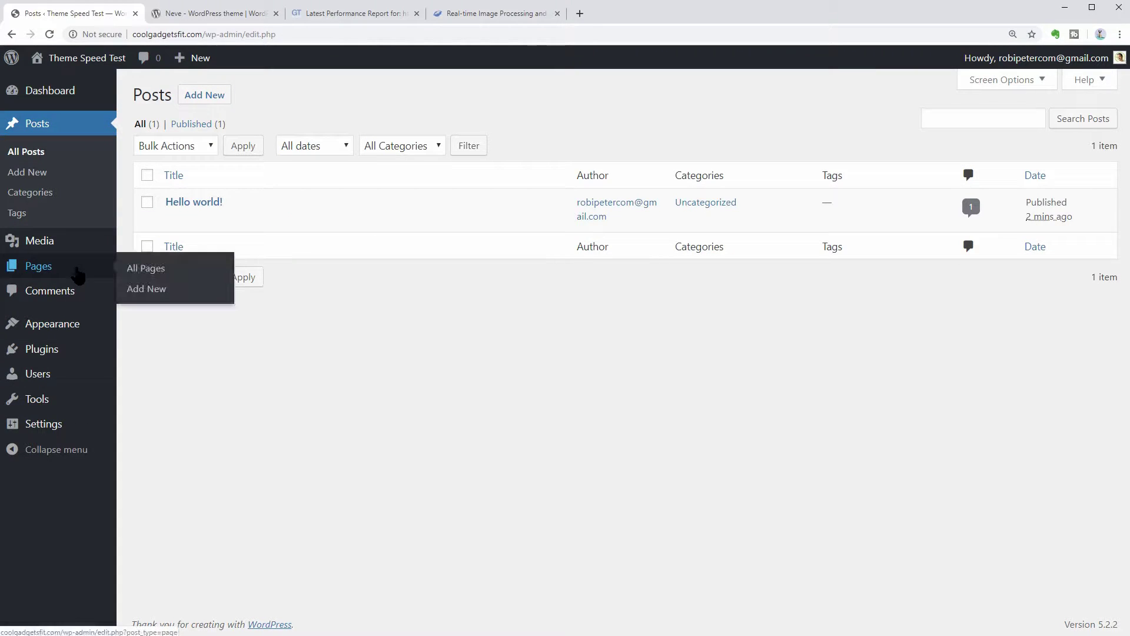
{"action": "left_click", "coordinate": [141, 270]}
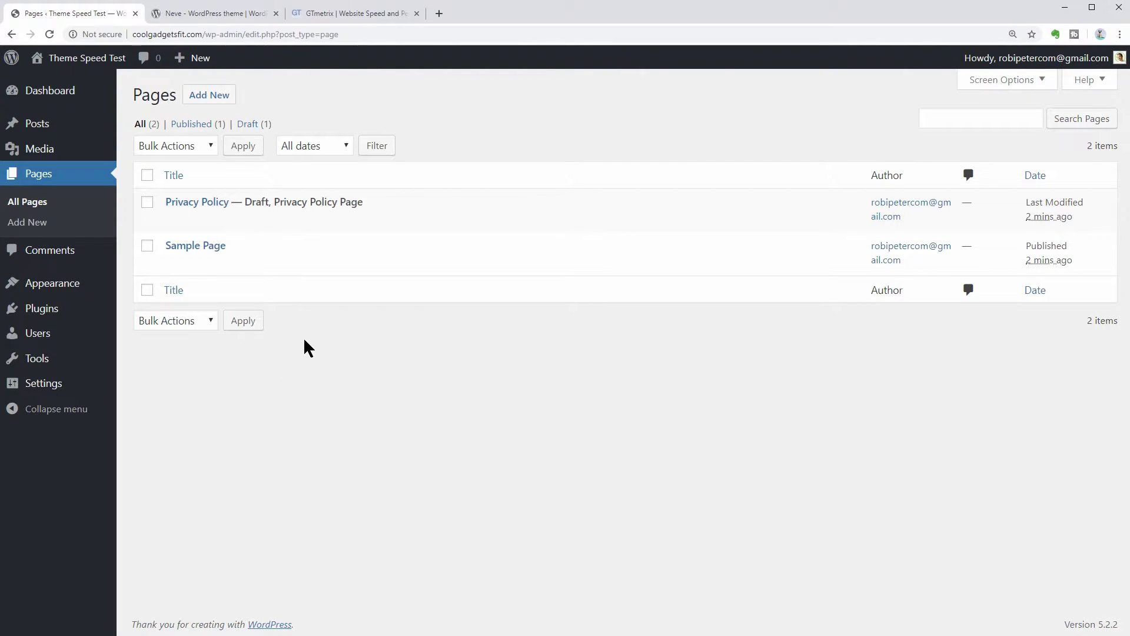
Close the Neve theme's browser tab and log in to GTmetrix with the saved account credentials
{"action": "left_click", "coordinate": [220, 15]}
{"action": "left_click", "coordinate": [277, 13]}
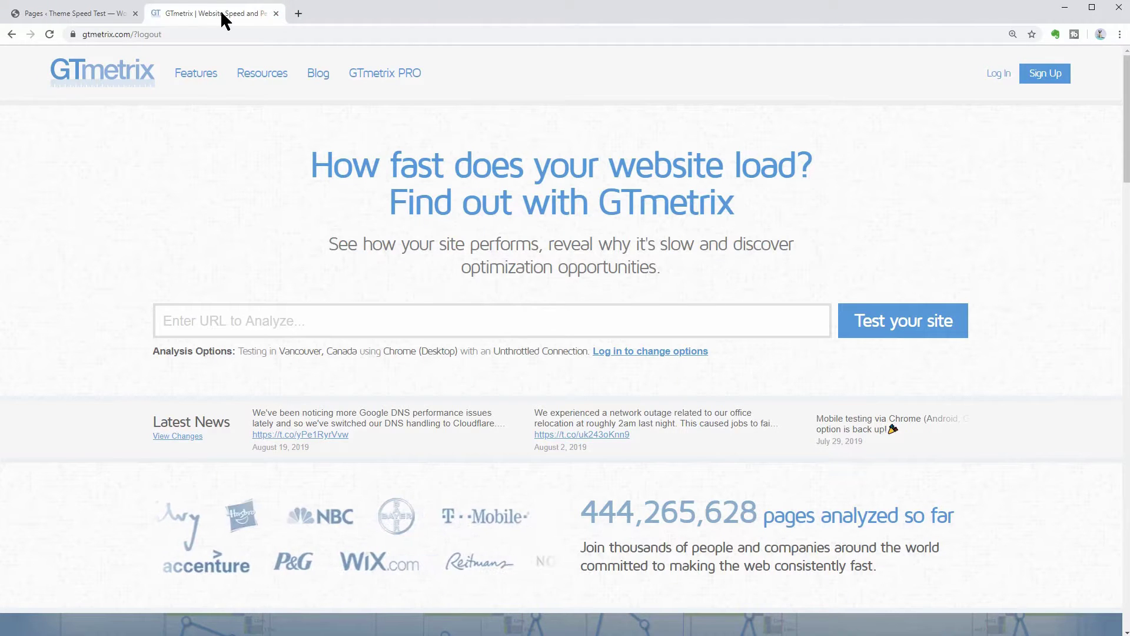
{"action": "left_click", "coordinate": [999, 73]}
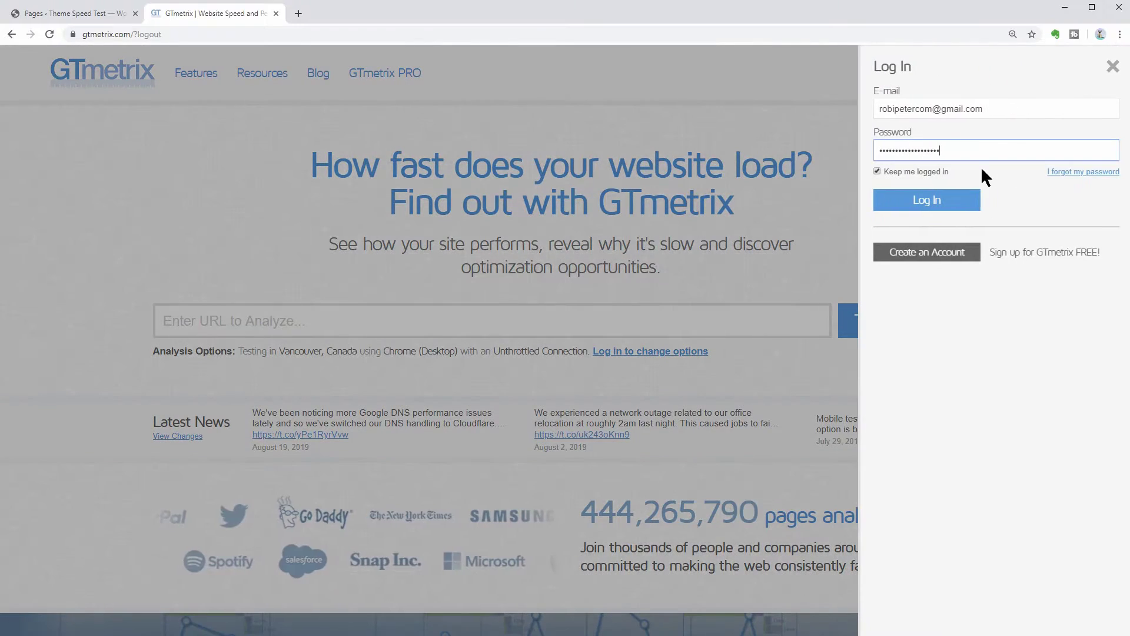
{"action": "left_click", "coordinate": [936, 200]}
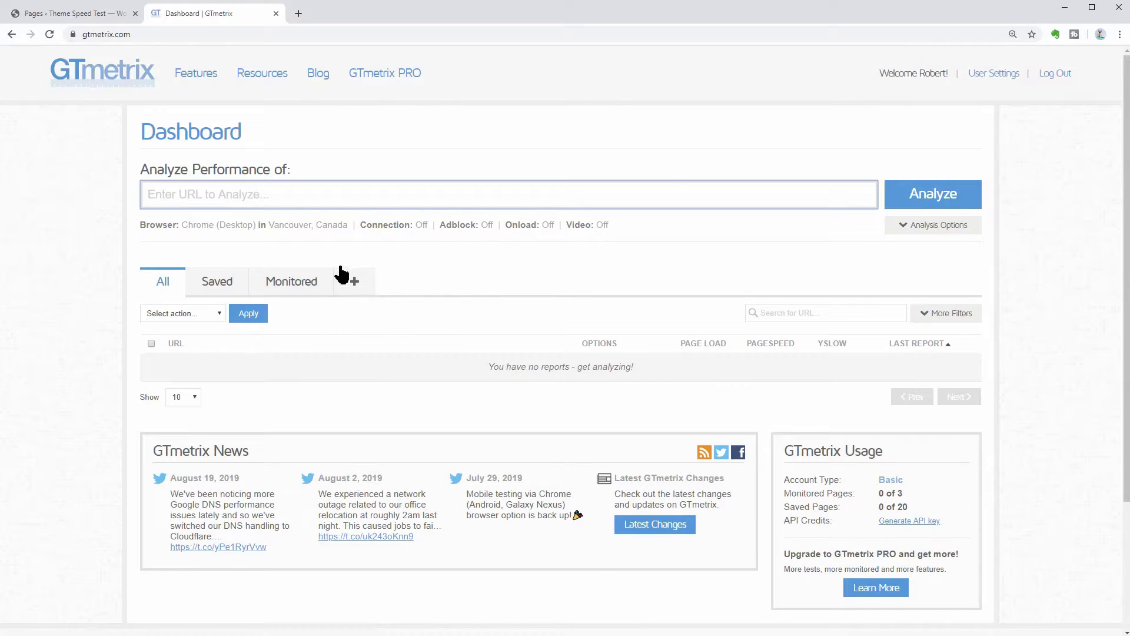
Set the GTmetrix test server location to London, UK
{"action": "left_click", "coordinate": [330, 228]}
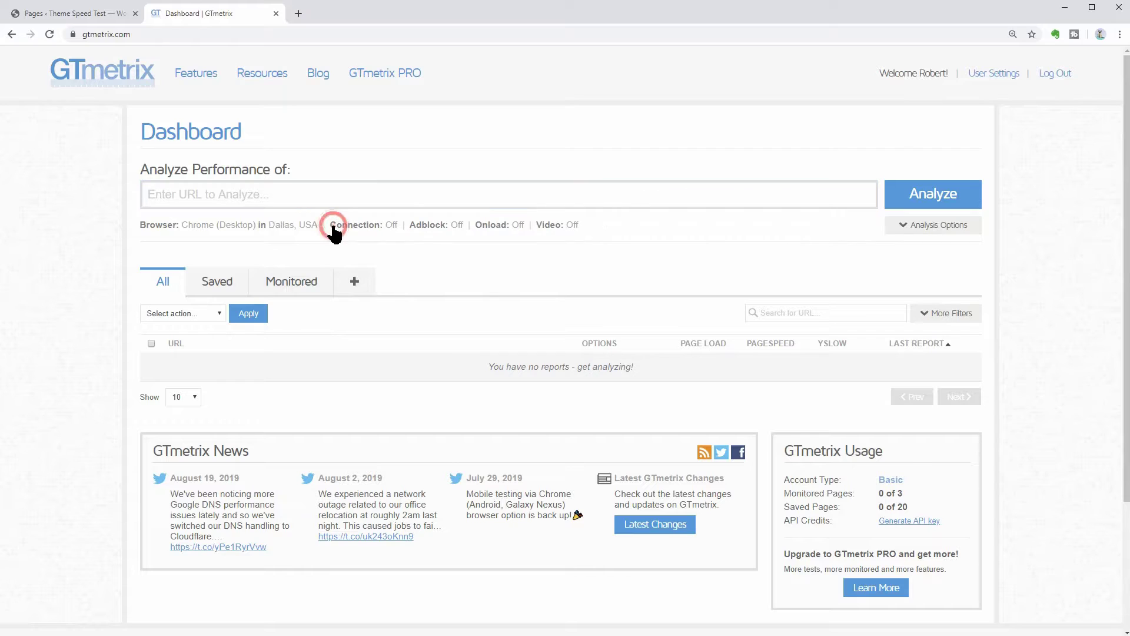
{"action": "left_click", "coordinate": [293, 226]}
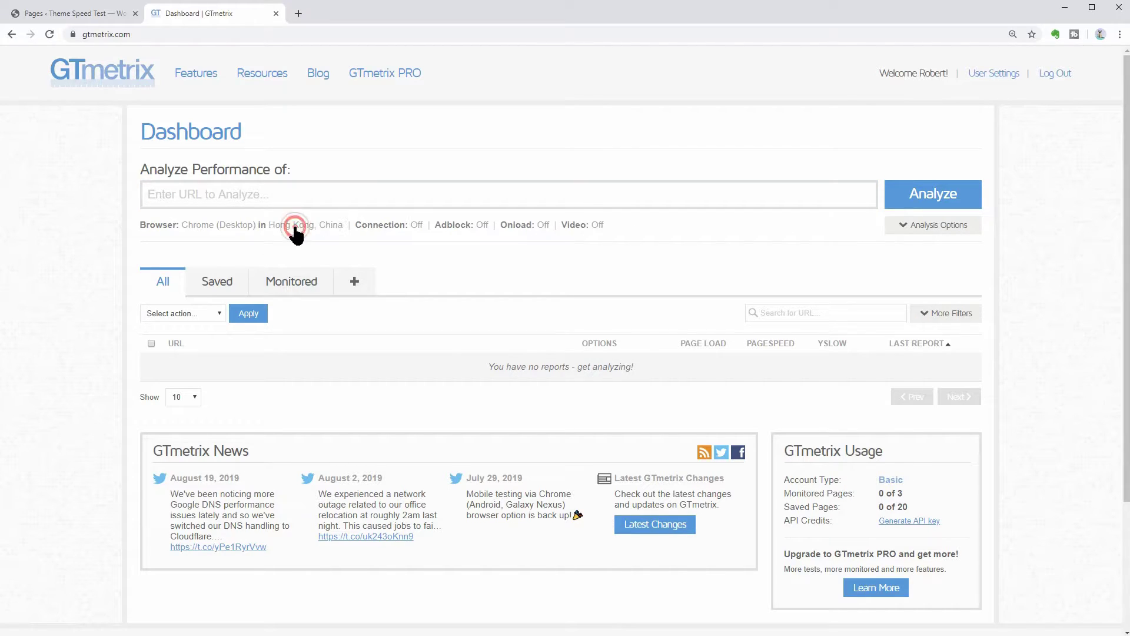
{"action": "left_click", "coordinate": [299, 226]}
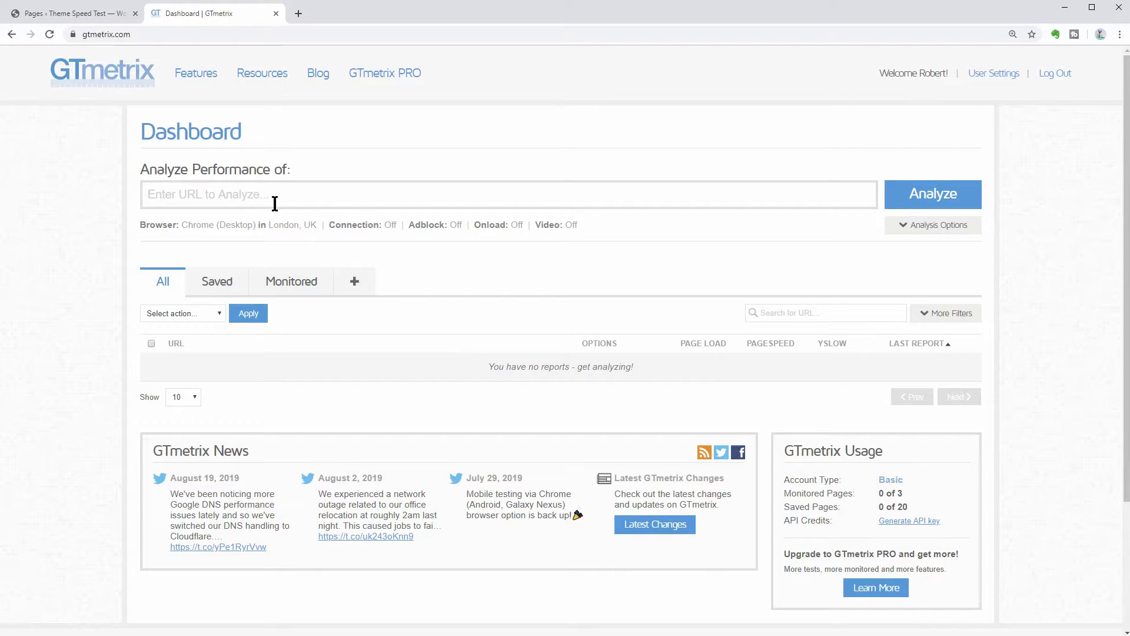
Copy the domain coolgadgetsfit.com from the WordPress site's address and analyze its performance in GTmetrix
{"action": "left_click", "coordinate": [103, 16]}
{"action": "left_click_drag", "start_coordinate": [134, 35], "coordinate": [206, 34]}
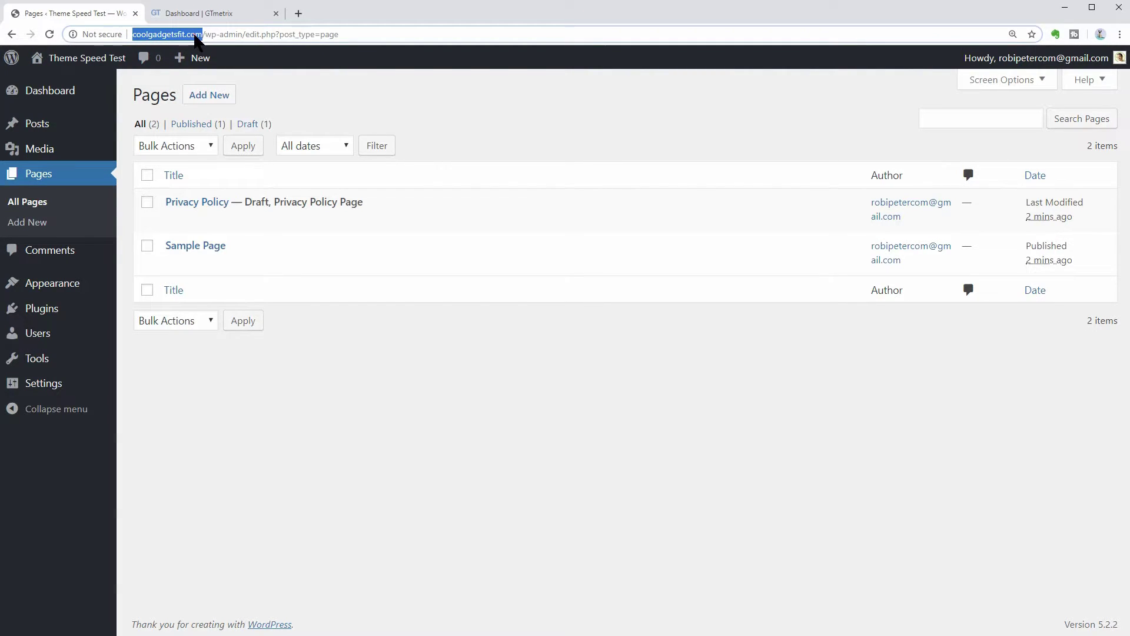
{"action": "right_click", "coordinate": [197, 35]}
{"action": "left_click", "coordinate": [244, 99]}
{"action": "left_click", "coordinate": [208, 15]}
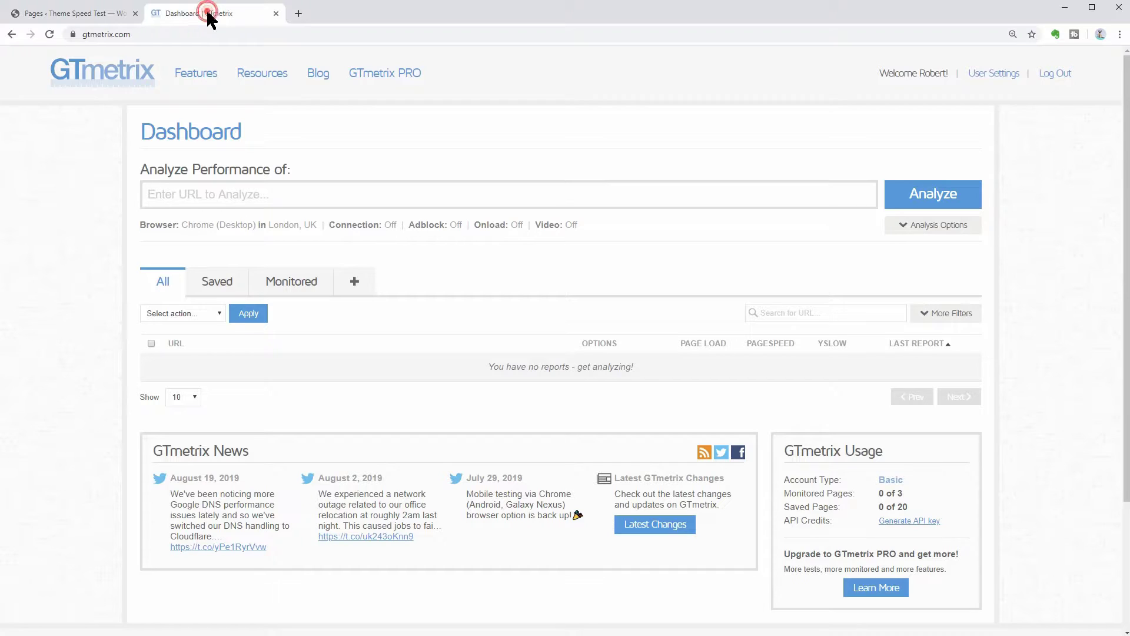
{"action": "right_click", "coordinate": [223, 195]}
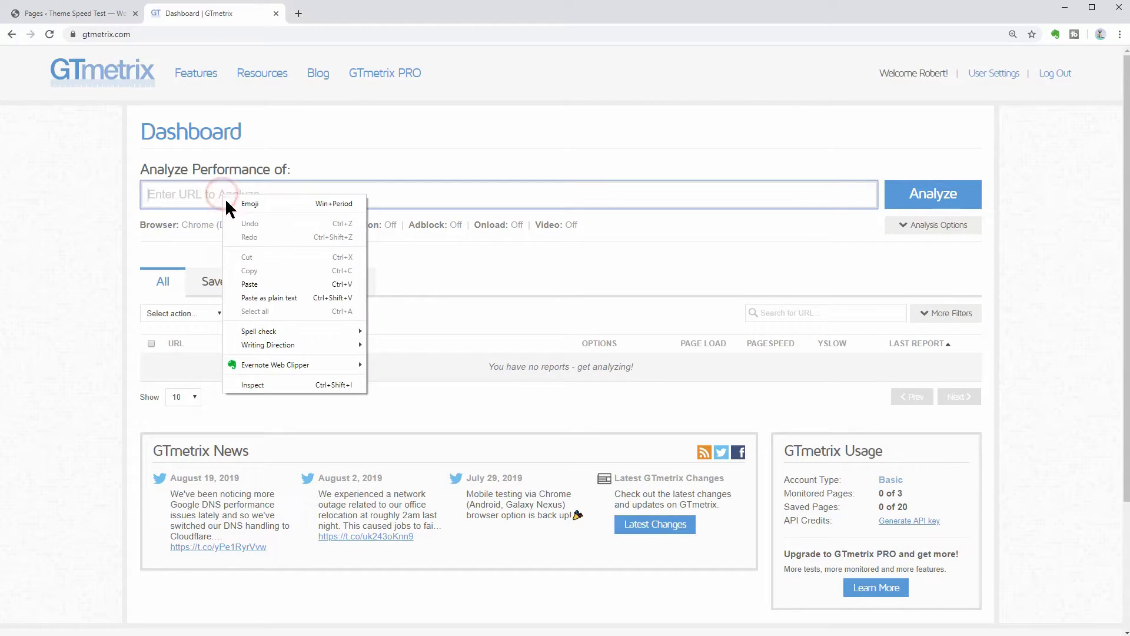
{"action": "left_click", "coordinate": [267, 283]}
{"action": "left_click", "coordinate": [933, 198]}
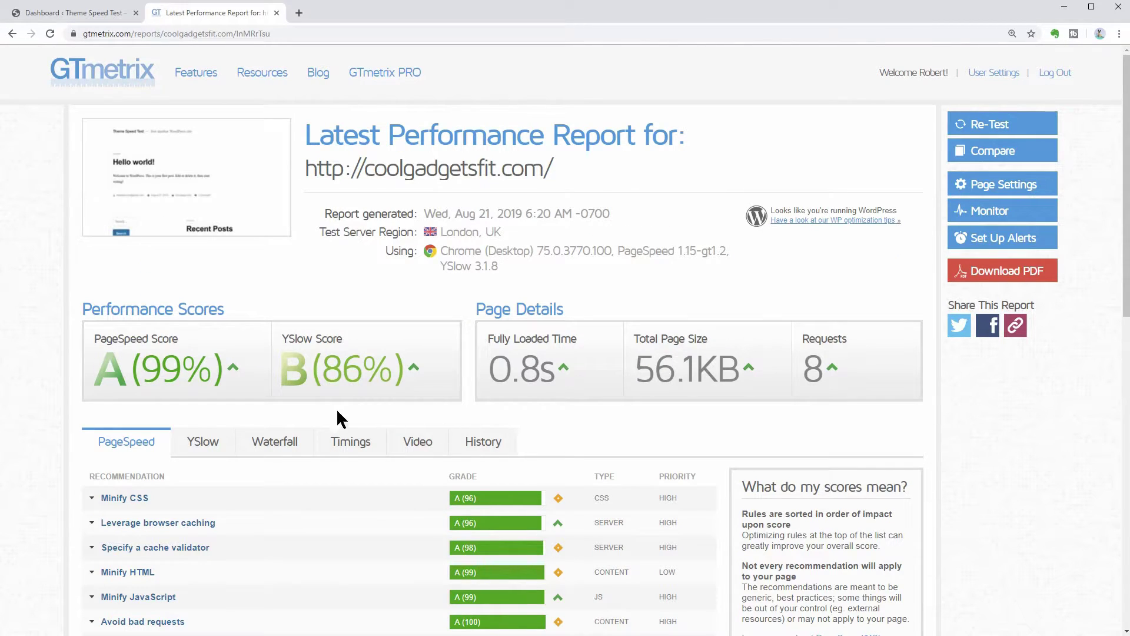
Examine the report's PageSpeed score, fully loaded time, total page size and number of requests
{"action": "left_click", "coordinate": [140, 372]}
{"action": "left_click_drag", "start_coordinate": [183, 374], "coordinate": [212, 372]}
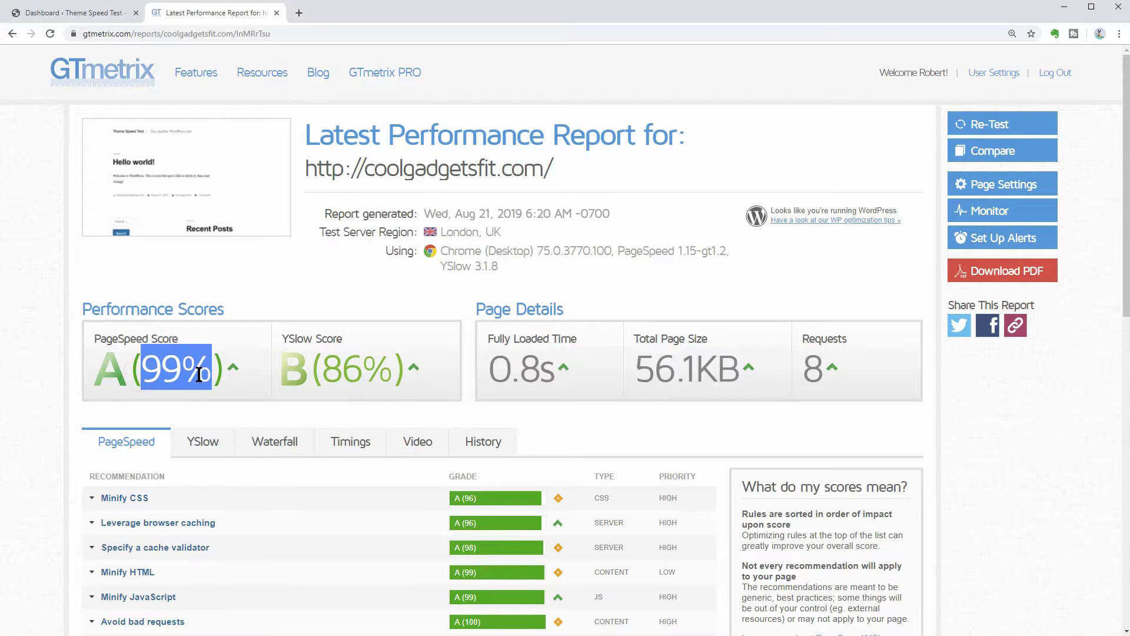
{"action": "left_click_drag", "start_coordinate": [491, 370], "coordinate": [559, 383]}
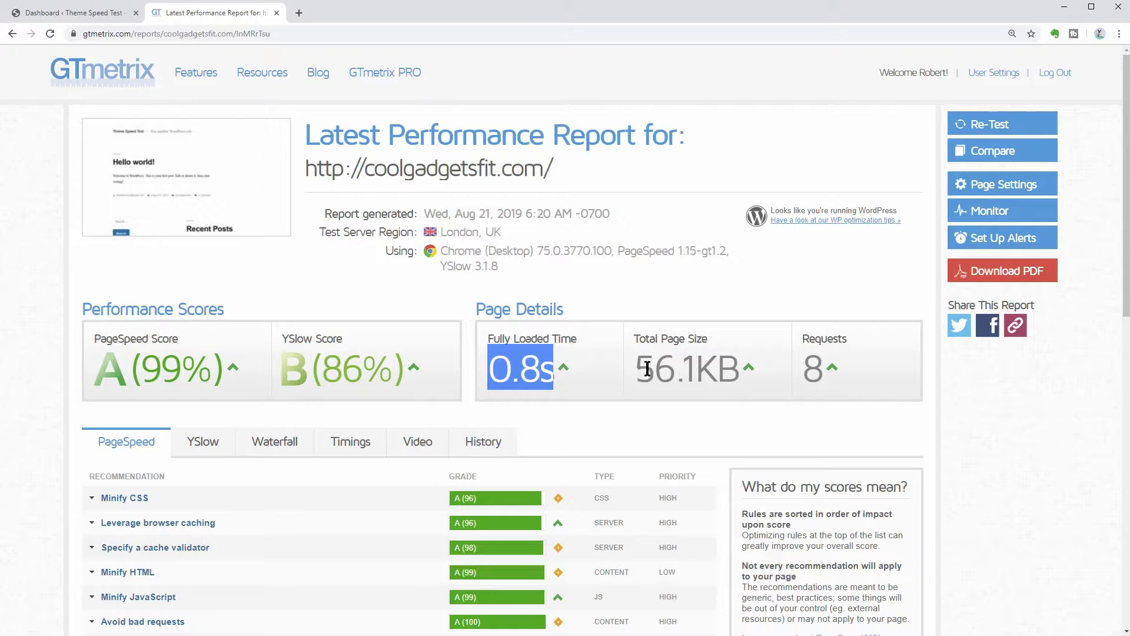
{"action": "left_click_drag", "start_coordinate": [639, 366], "coordinate": [693, 368]}
{"action": "mouse_move", "coordinate": [830, 374]}
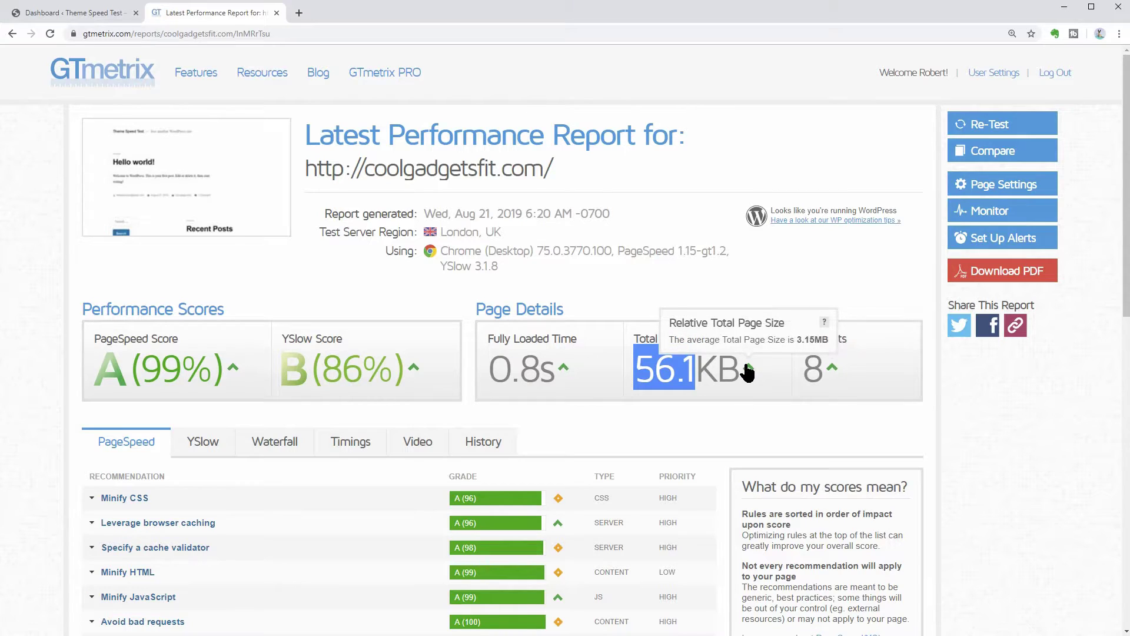
Search for "oceanwp" among the themes that can be added to the WordPress site and install the OceanWP theme
{"action": "left_click", "coordinate": [112, 12]}
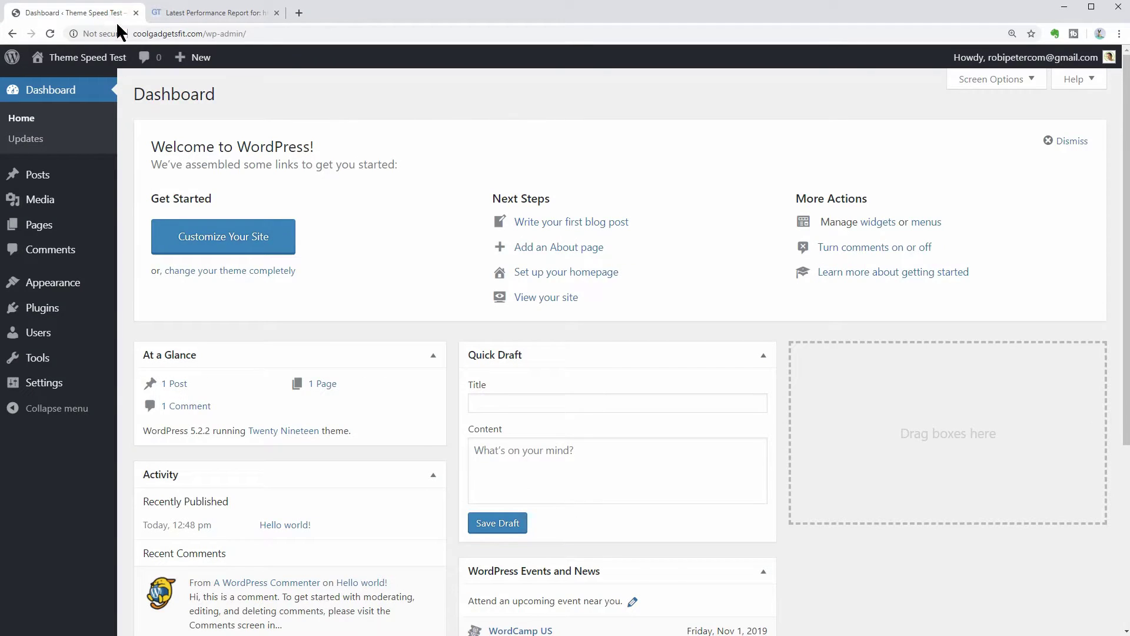
{"action": "mouse_move", "coordinate": [63, 286]}
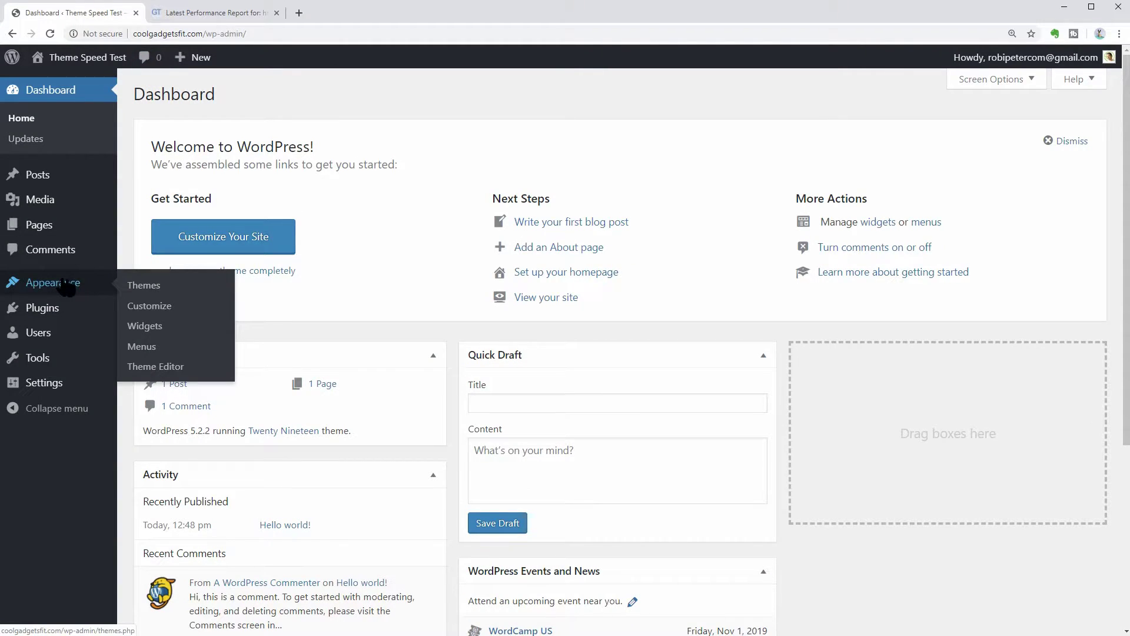
{"action": "left_click", "coordinate": [147, 286]}
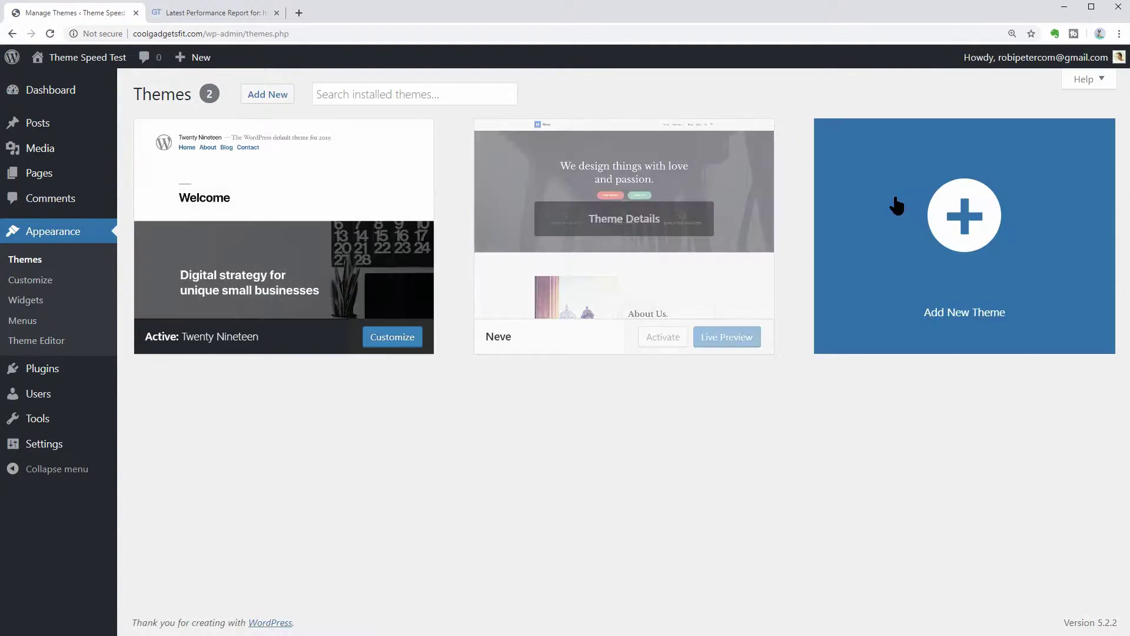
{"action": "left_click", "coordinate": [963, 218]}
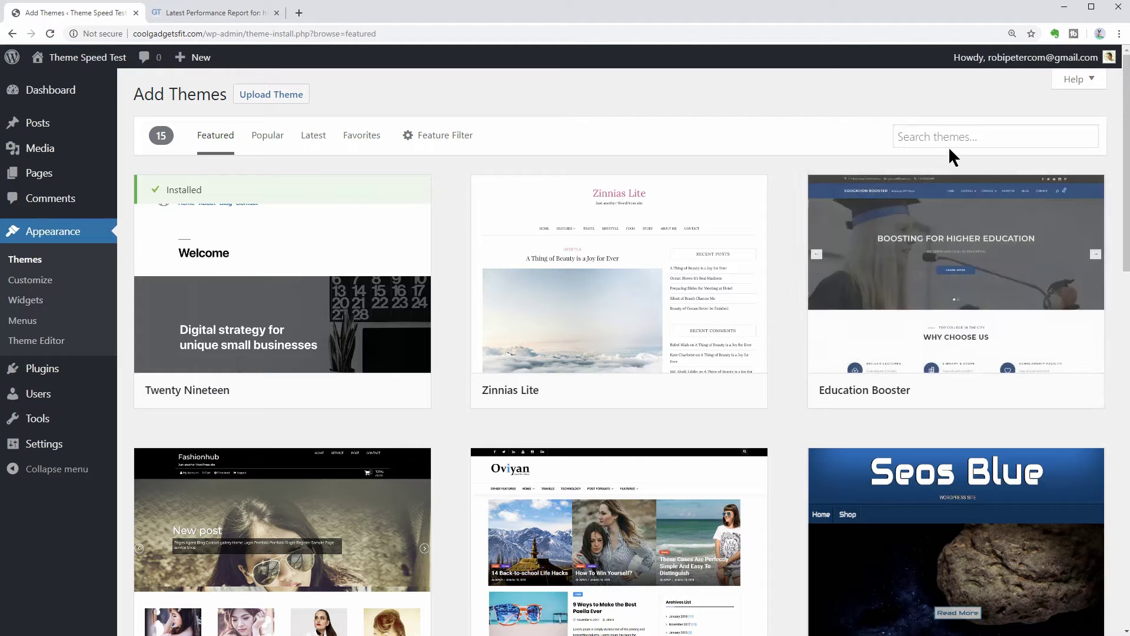
{"action": "left_click", "coordinate": [948, 139]}
{"action": "type", "text": "oceanwp"}
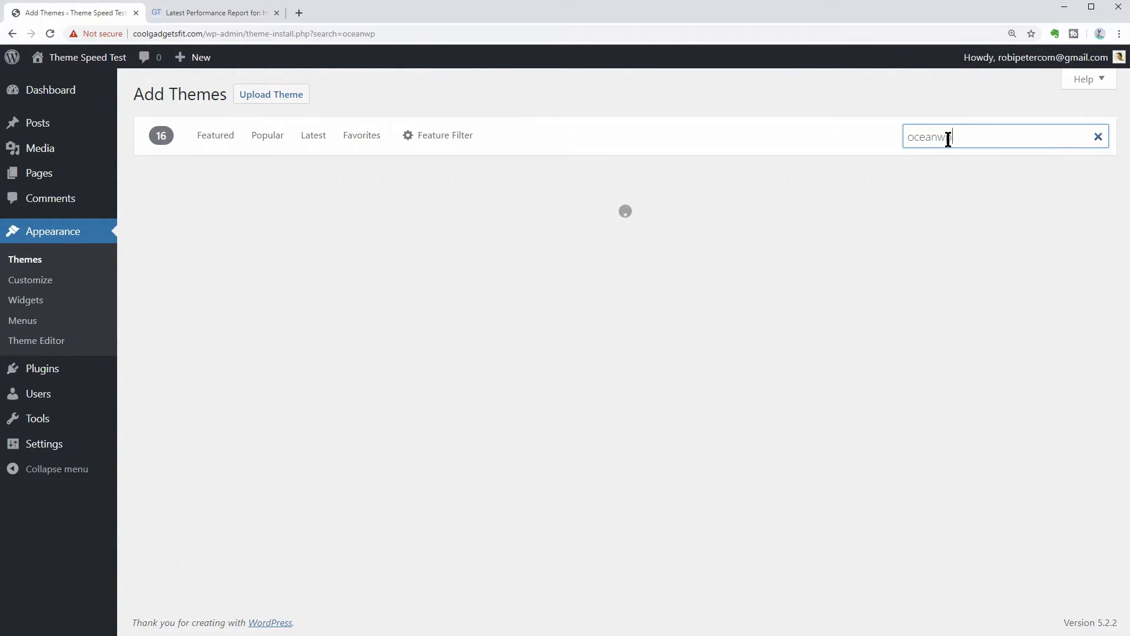
{"action": "mouse_move", "coordinate": [247, 320]}
{"action": "left_click", "coordinate": [348, 395]}
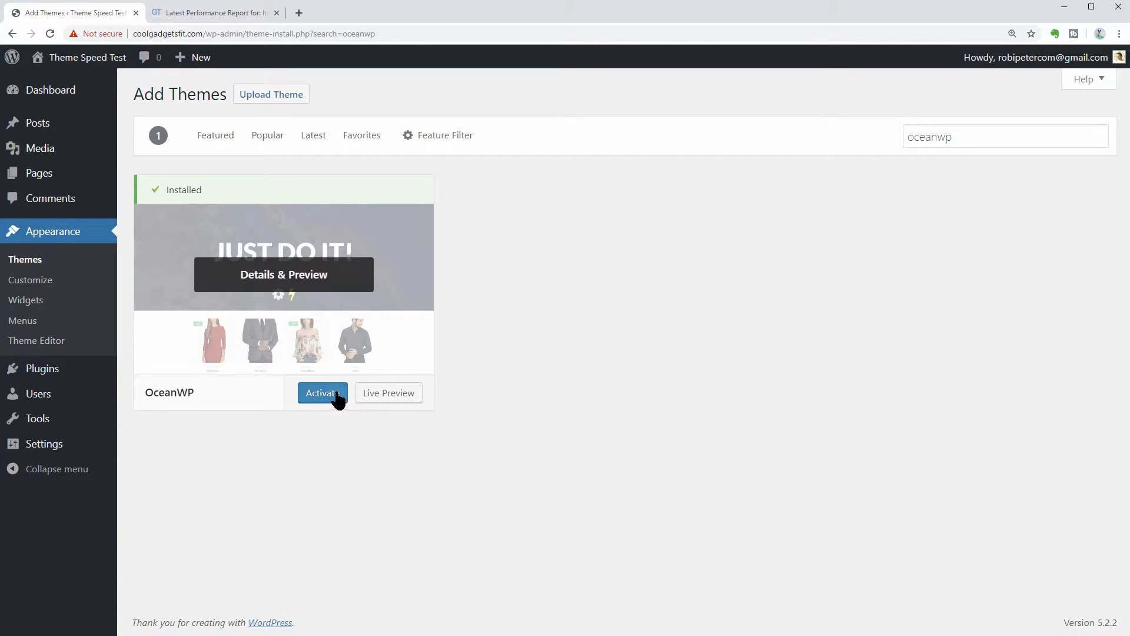
Activate the OceanWP theme, check the site's front end and re-test coolgadgetsfit.com in GTmetrix
{"action": "left_click", "coordinate": [337, 397]}
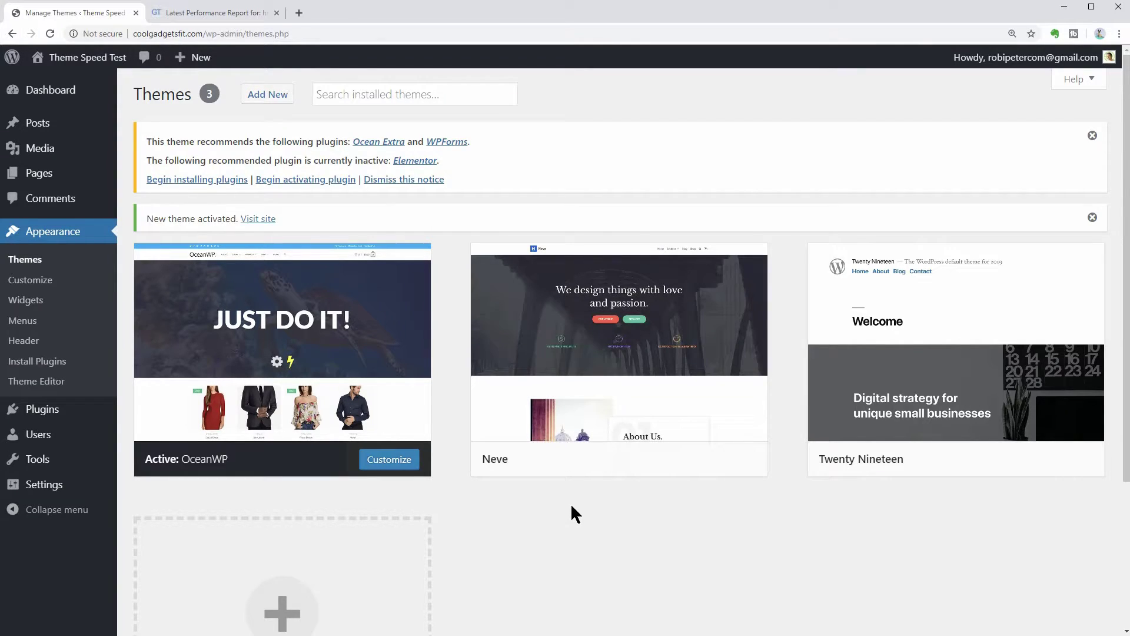
{"action": "mouse_move", "coordinate": [78, 62]}
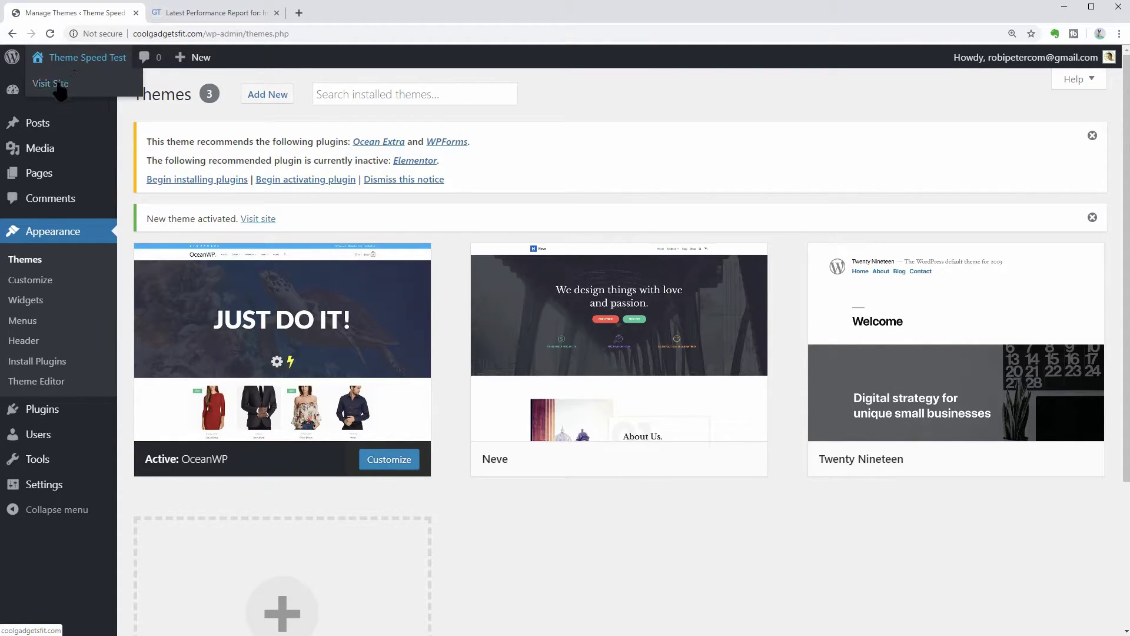
{"action": "left_click", "coordinate": [59, 88]}
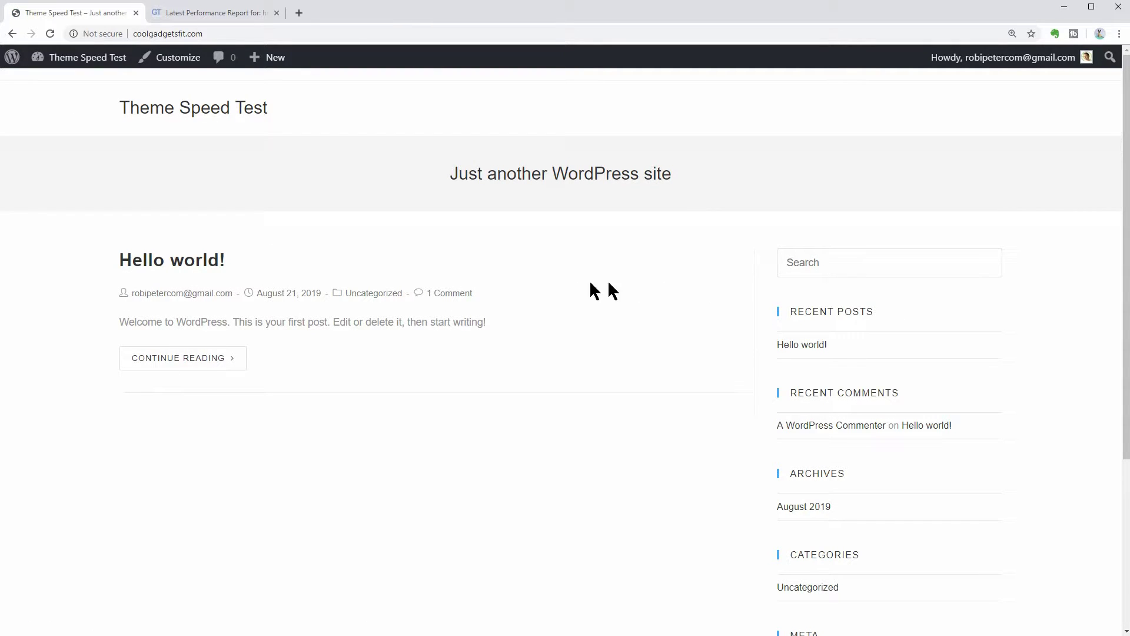
{"action": "left_click", "coordinate": [206, 12]}
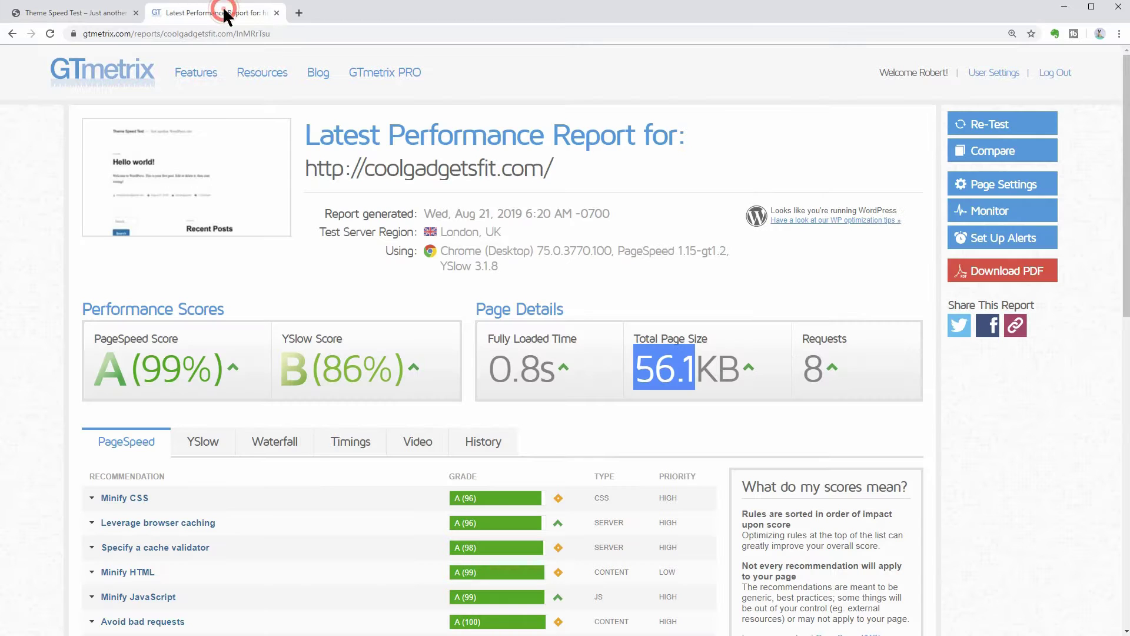
{"action": "left_click", "coordinate": [980, 124]}
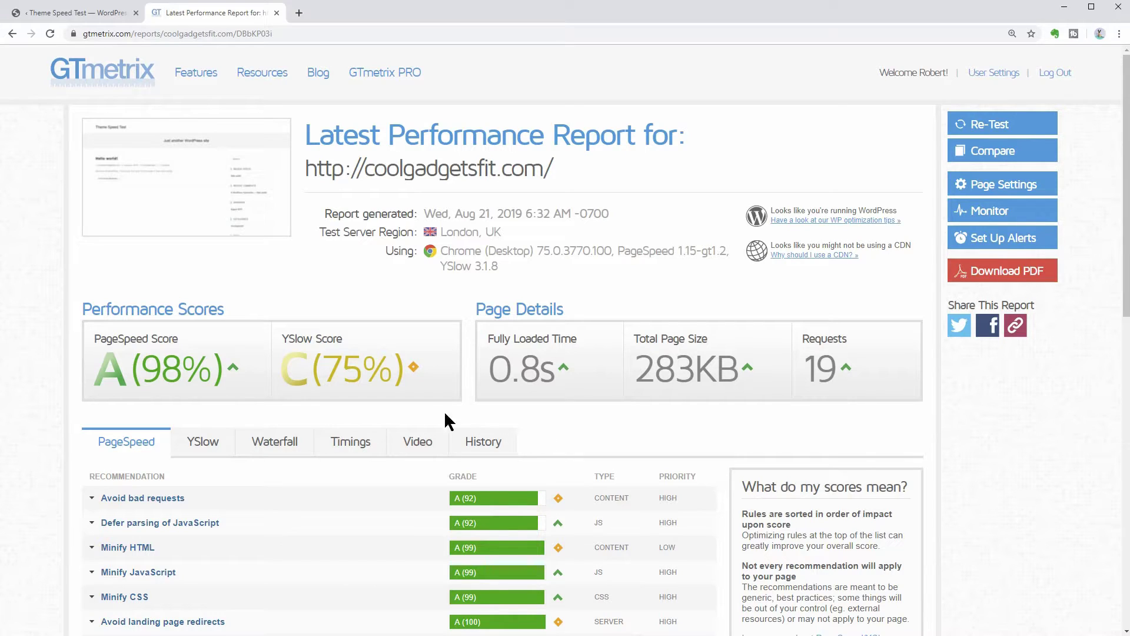
Examine the OceanWP report's PageSpeed score, fully loaded time, total page size and number of requests
{"action": "left_click_drag", "start_coordinate": [143, 373], "coordinate": [207, 377]}
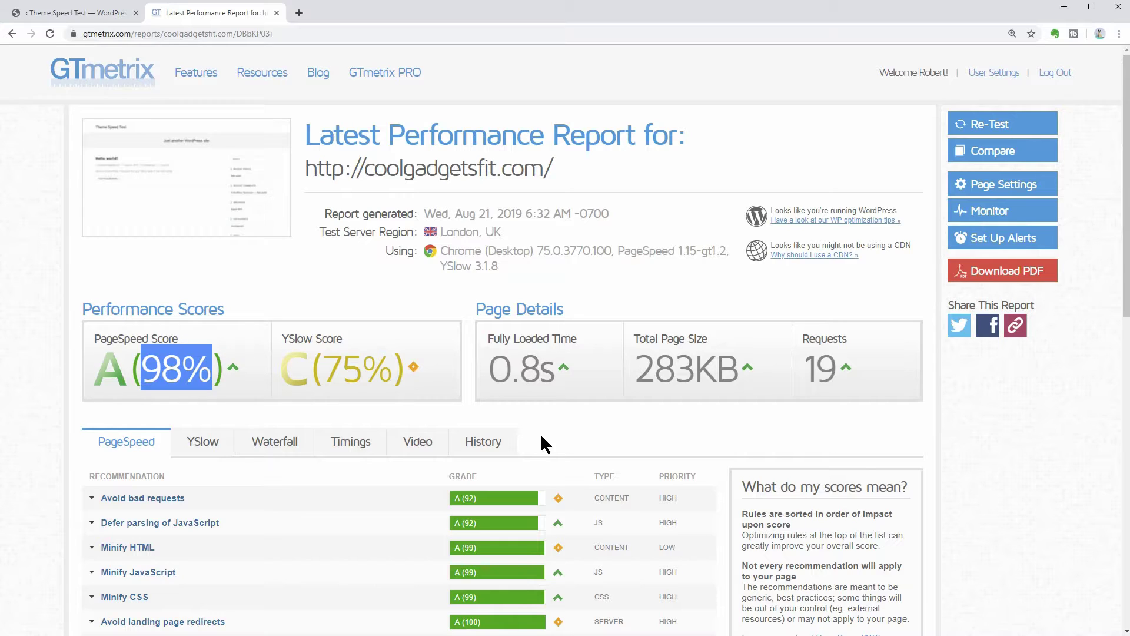
{"action": "left_click_drag", "start_coordinate": [492, 371], "coordinate": [549, 375]}
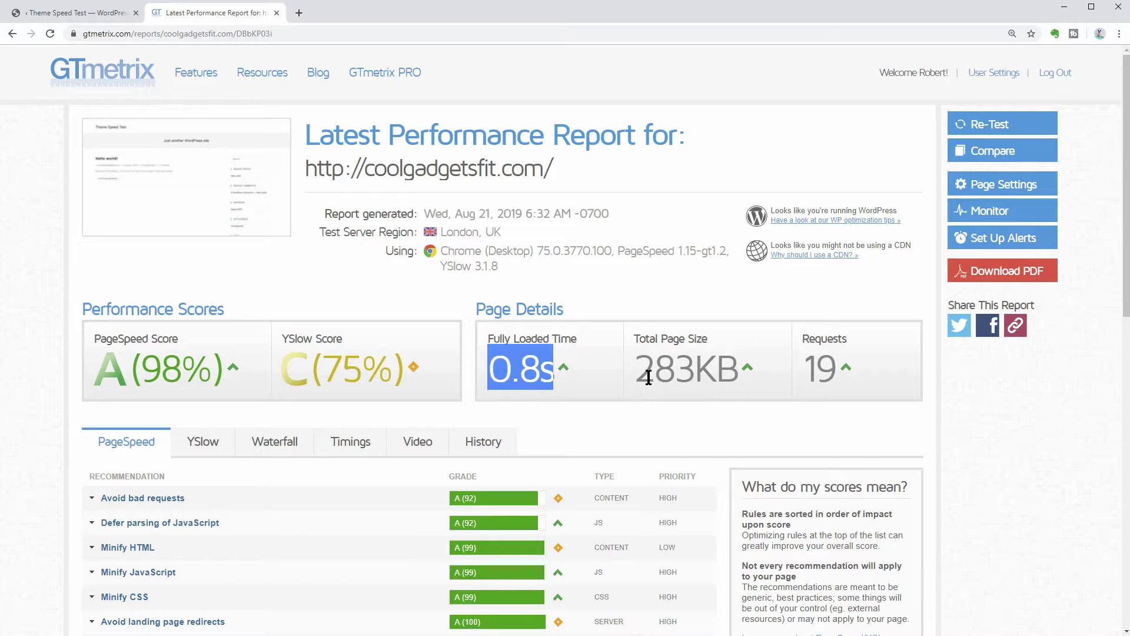
{"action": "left_click_drag", "start_coordinate": [634, 371], "coordinate": [693, 378]}
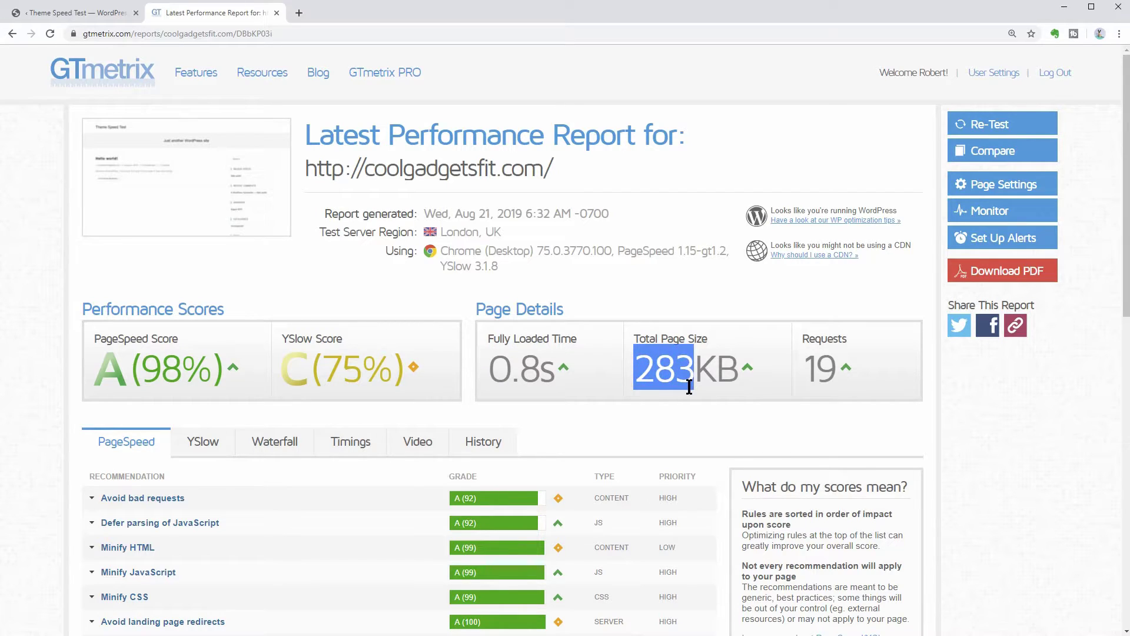
{"action": "left_click_drag", "start_coordinate": [803, 370], "coordinate": [834, 368]}
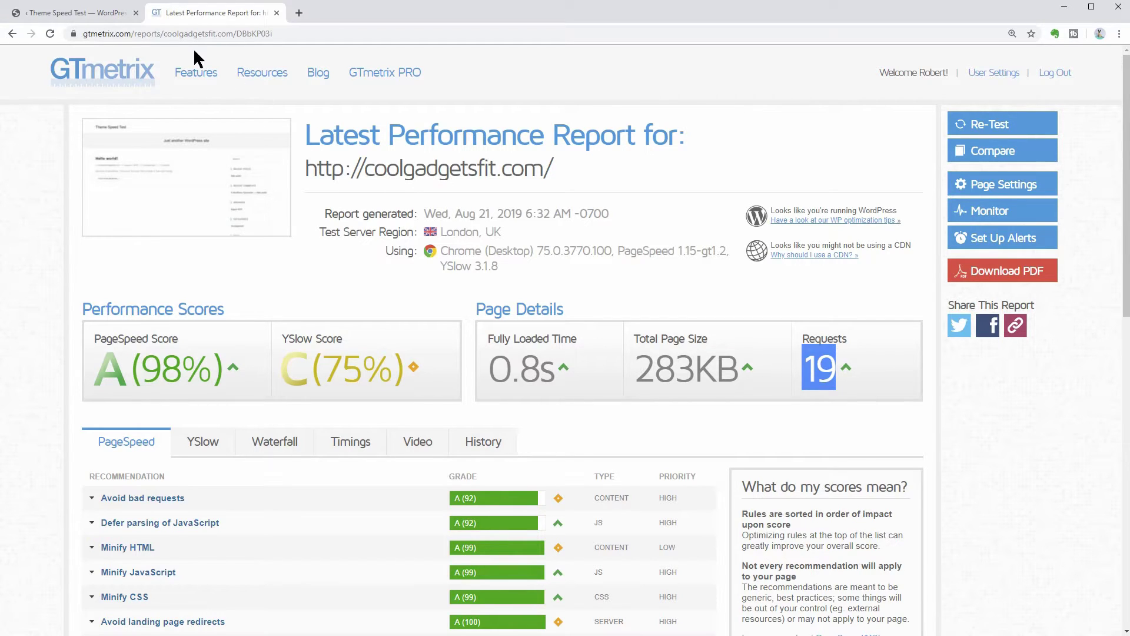
Activate the Elementor plugin on the WordPress site and re-test coolgadgetsfit.com in GTmetrix
{"action": "left_click", "coordinate": [82, 12]}
{"action": "mouse_move", "coordinate": [96, 419]}
{"action": "left_click", "coordinate": [135, 413]}
{"action": "left_click", "coordinate": [184, 304]}
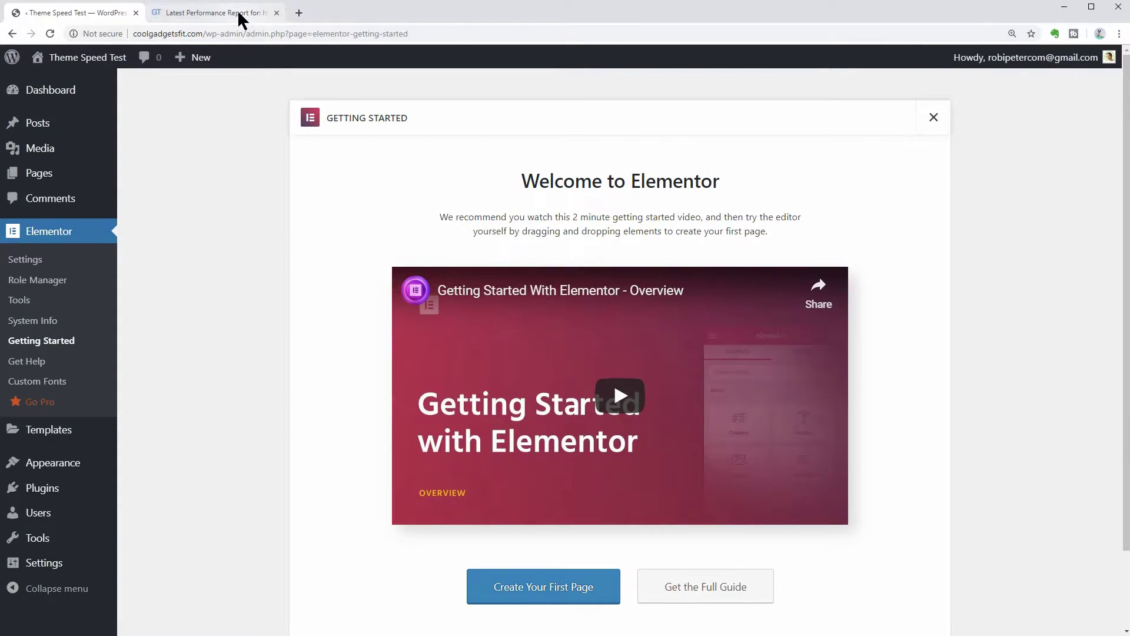
{"action": "left_click", "coordinate": [240, 18]}
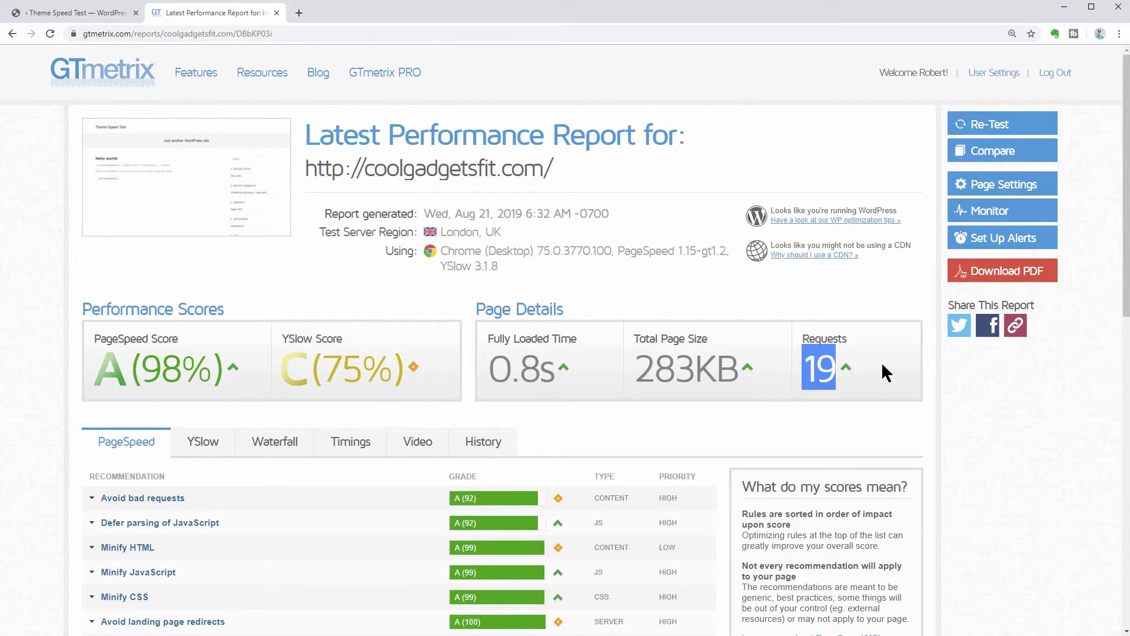
{"action": "left_click", "coordinate": [990, 124]}
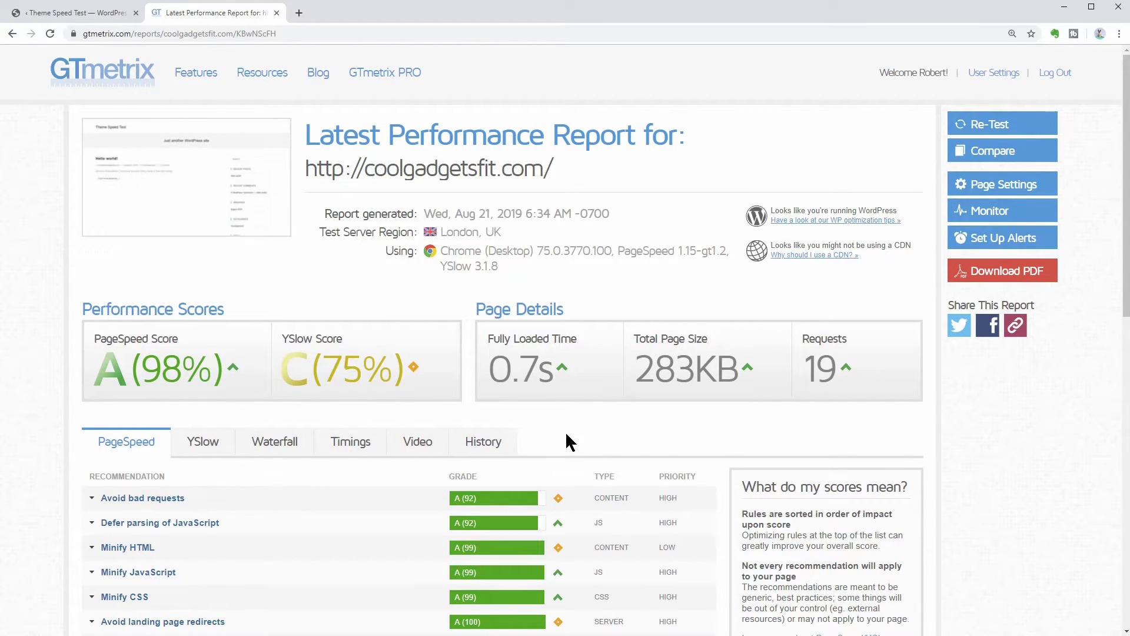
Create a new WordPress page titled "Elementor Page Speed Test" and open it for editing with Elementor
{"action": "left_click", "coordinate": [123, 13]}
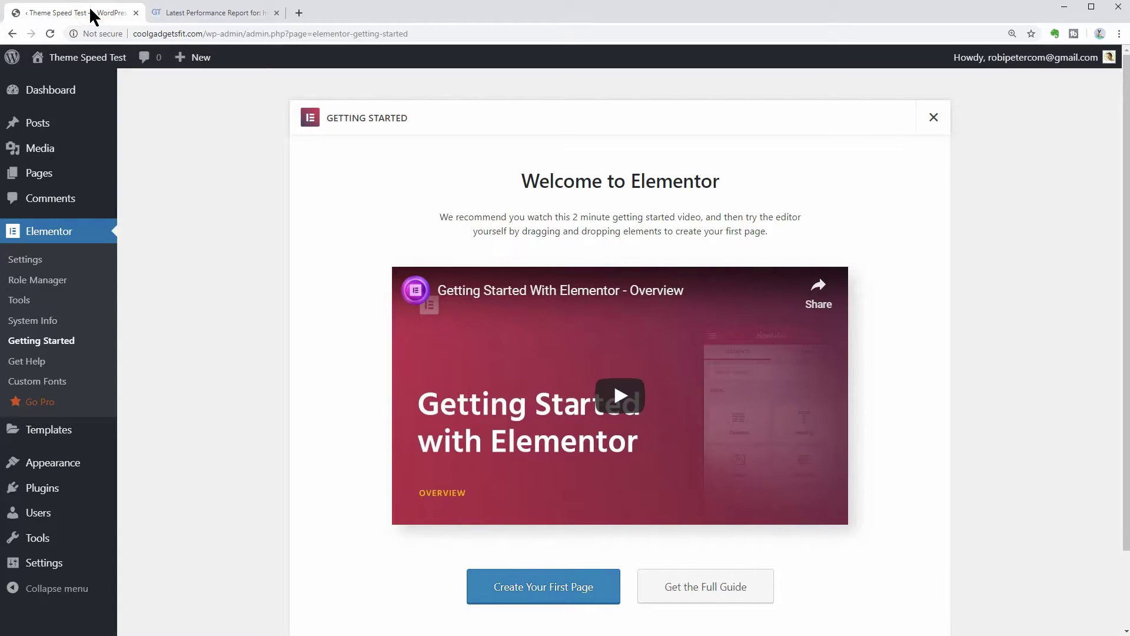
{"action": "left_click", "coordinate": [157, 202]}
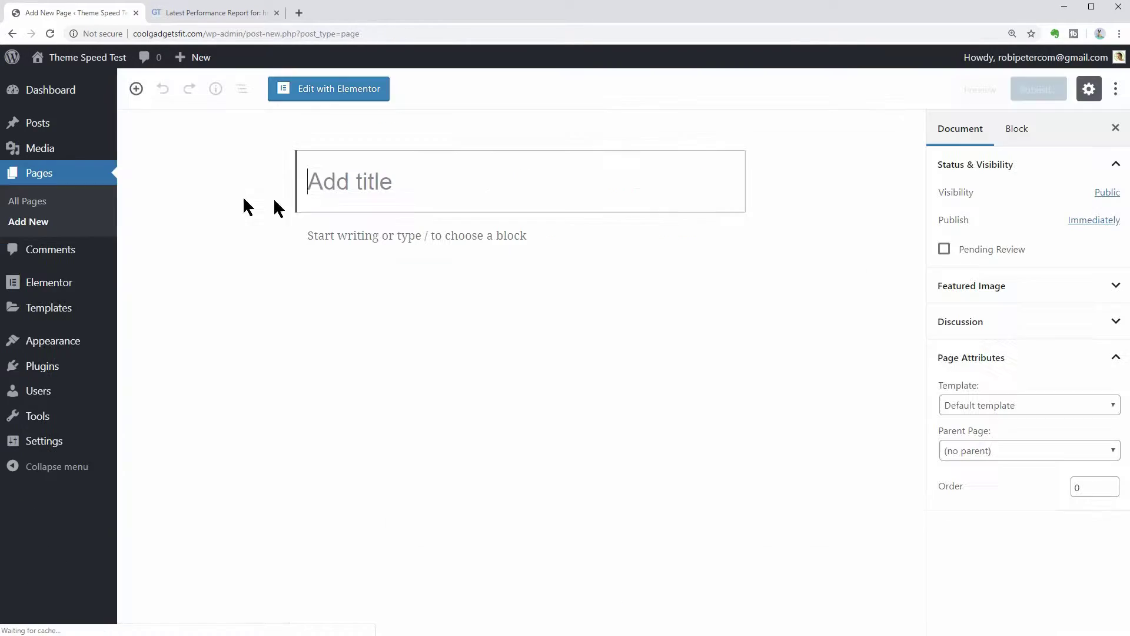
{"action": "type", "text": "Elementor Page Speed Test"}
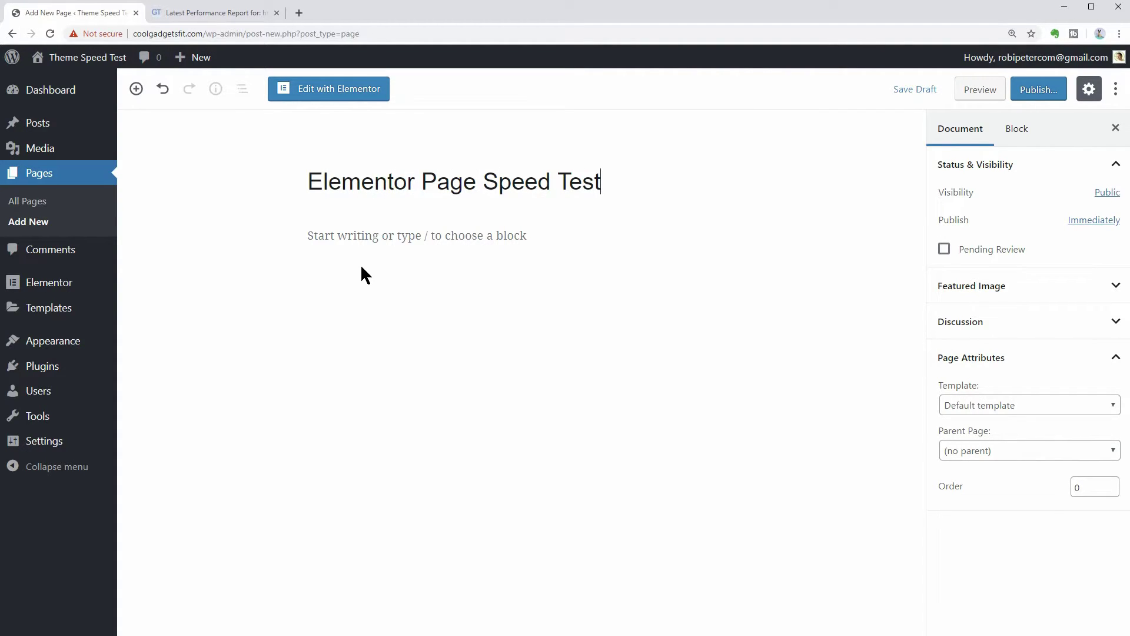
{"action": "left_click", "coordinate": [345, 93]}
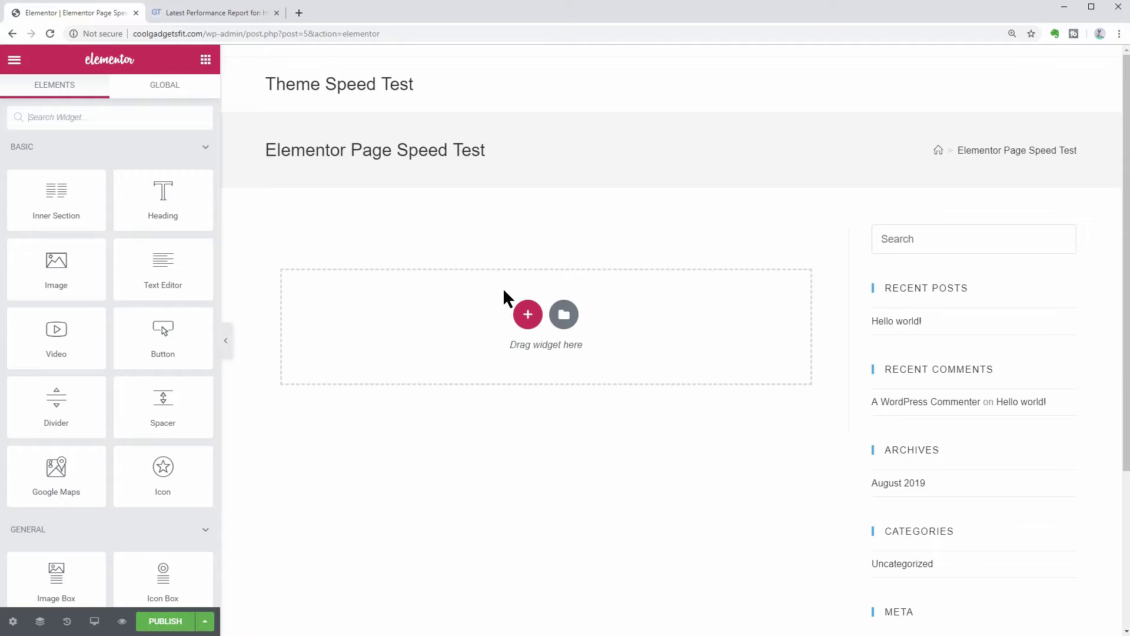
Sort the Elementor library's page templates by popularity and insert the first one, "Manage All Your Daily Tasks Through A Single App"
{"action": "left_click", "coordinate": [564, 316]}
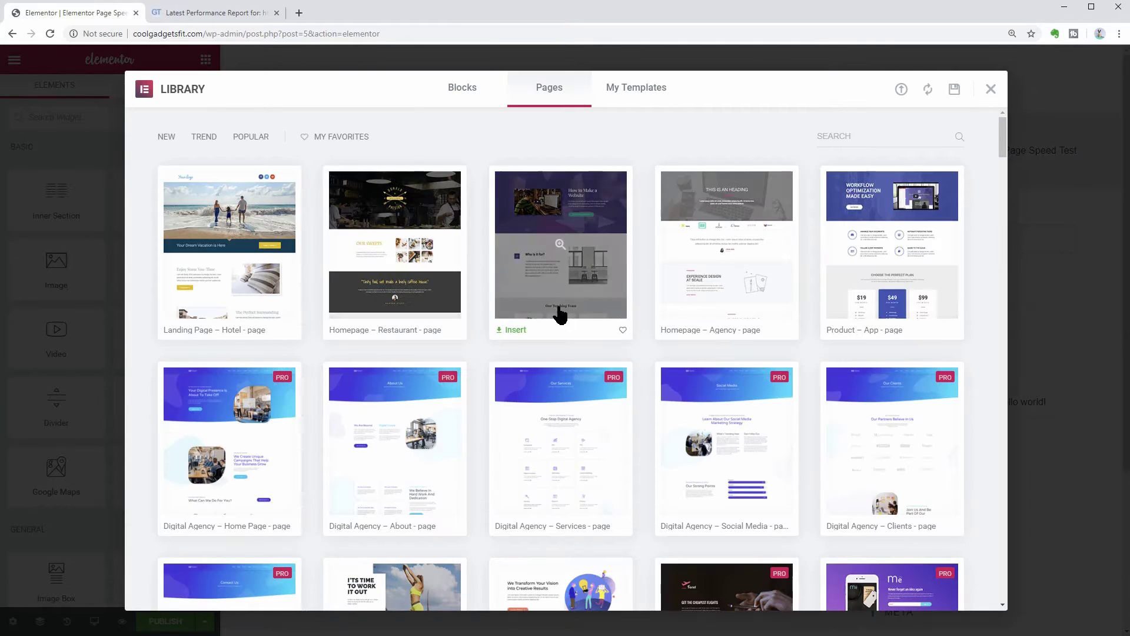
{"action": "left_click", "coordinate": [248, 138]}
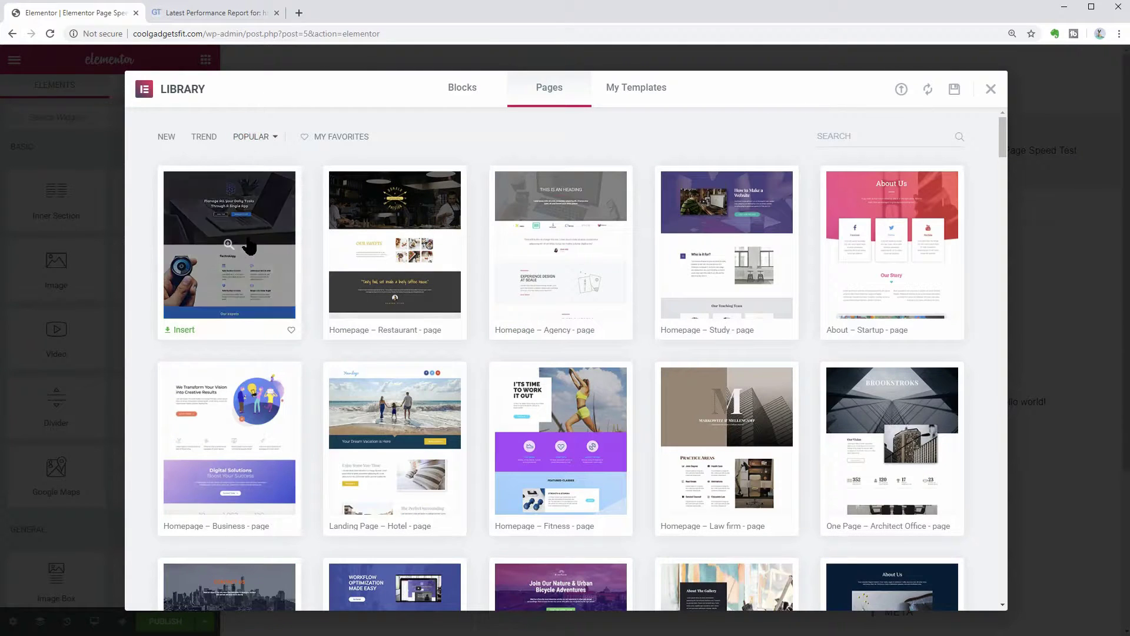
{"action": "left_click", "coordinate": [184, 330]}
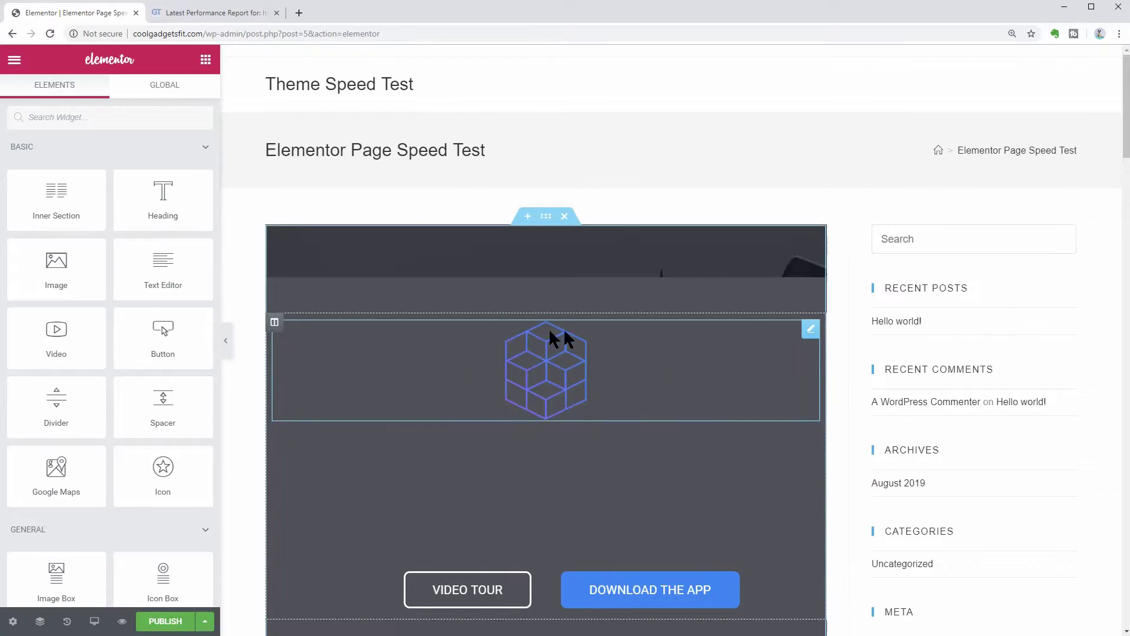
Set the page layout to Elementor Canvas and publish the page
{"action": "left_click", "coordinate": [13, 623]}
{"action": "left_click", "coordinate": [158, 416]}
{"action": "left_click", "coordinate": [169, 453]}
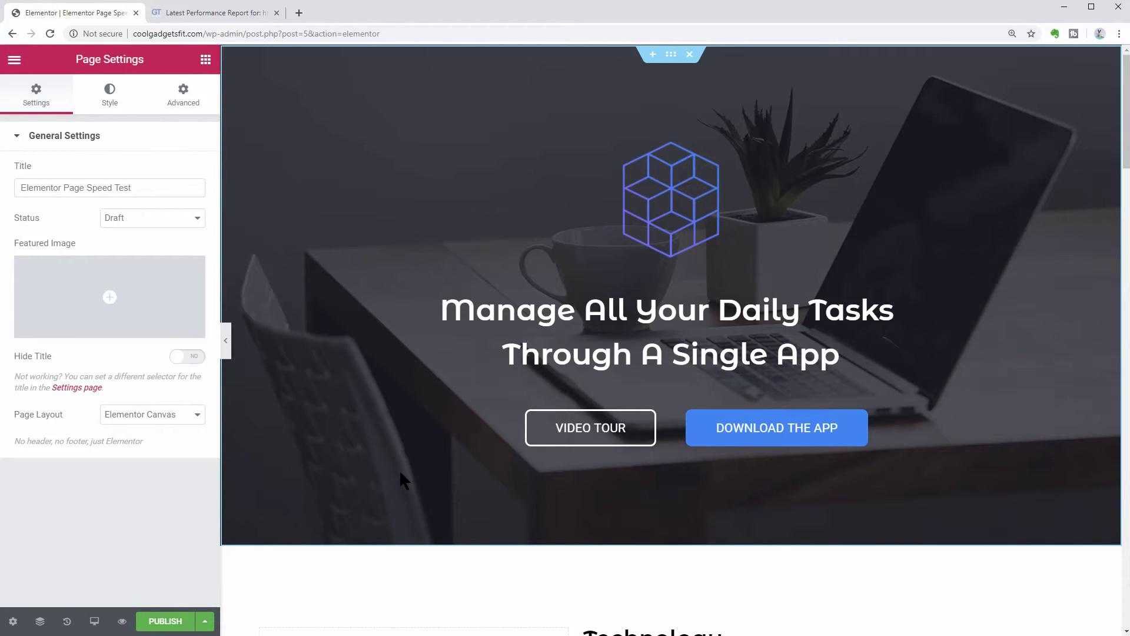
{"action": "left_click", "coordinate": [165, 624]}
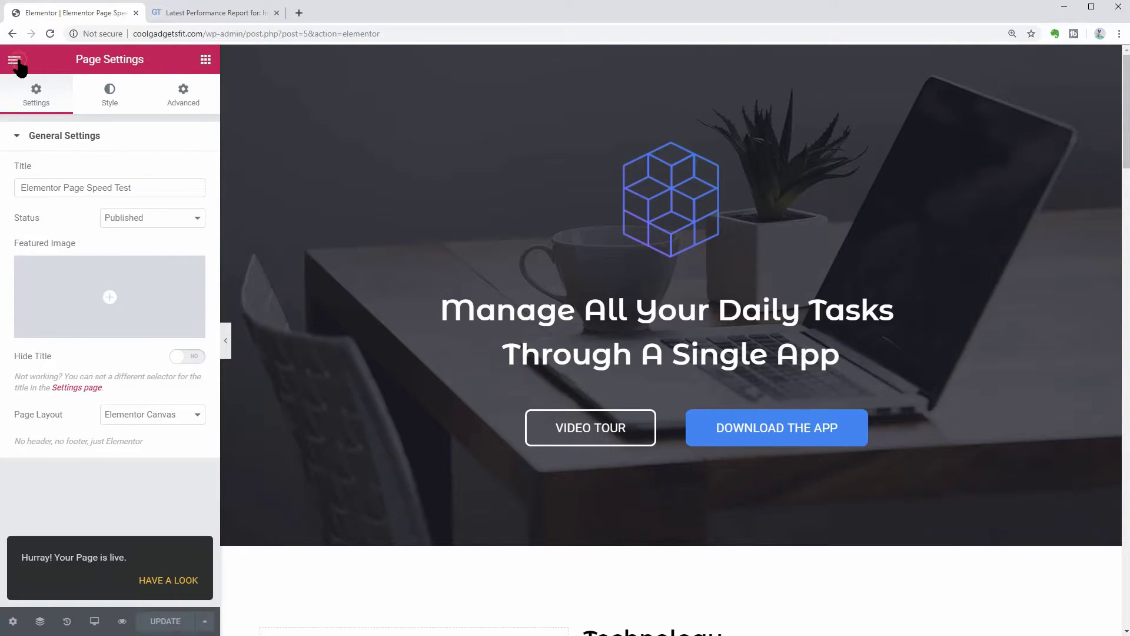
Return to the WordPress dashboard and save the static page "Elementor Page Speed Test" as the homepage in the Reading Settings
{"action": "left_click", "coordinate": [15, 62]}
{"action": "left_click", "coordinate": [93, 452]}
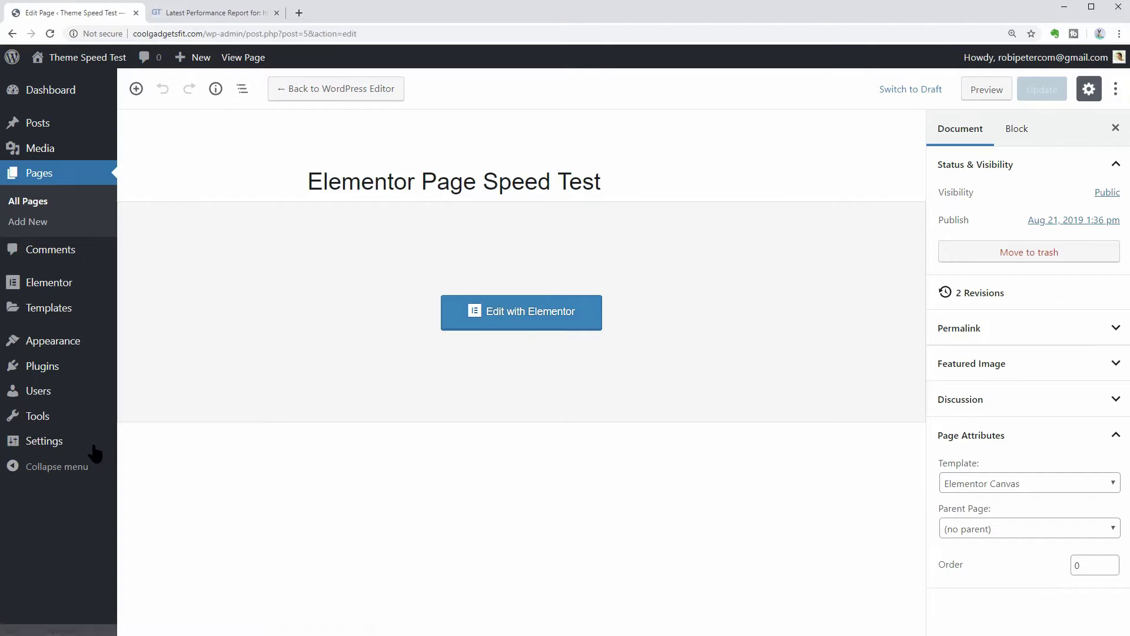
{"action": "mouse_move", "coordinate": [59, 449]}
{"action": "left_click", "coordinate": [146, 482]}
{"action": "left_click", "coordinate": [300, 222]}
{"action": "left_click", "coordinate": [393, 259]}
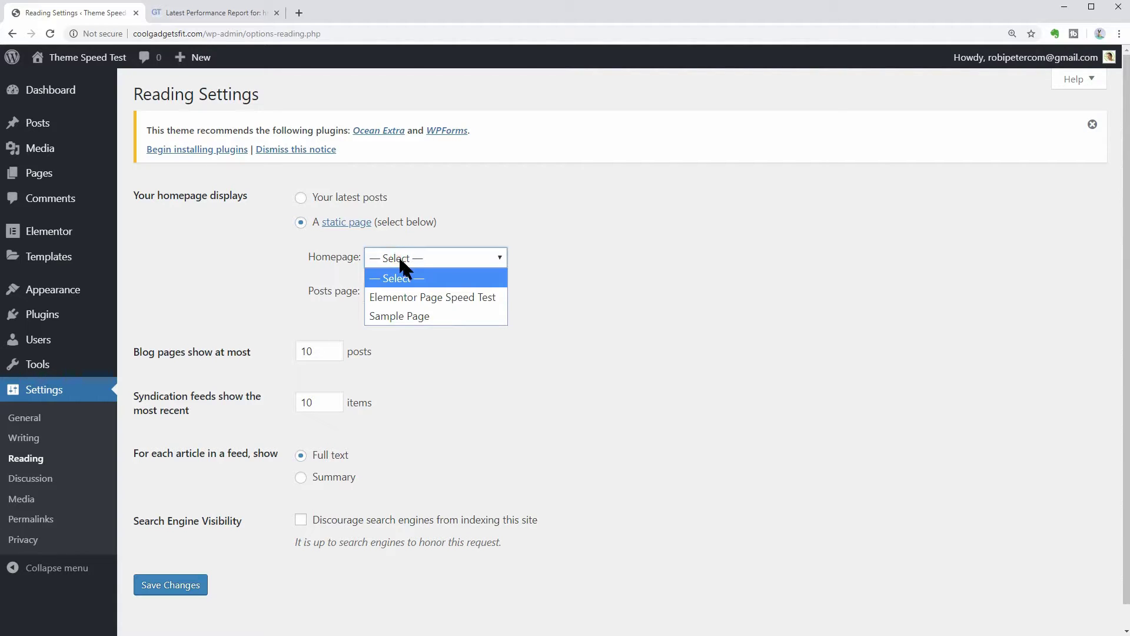
{"action": "left_click", "coordinate": [460, 296]}
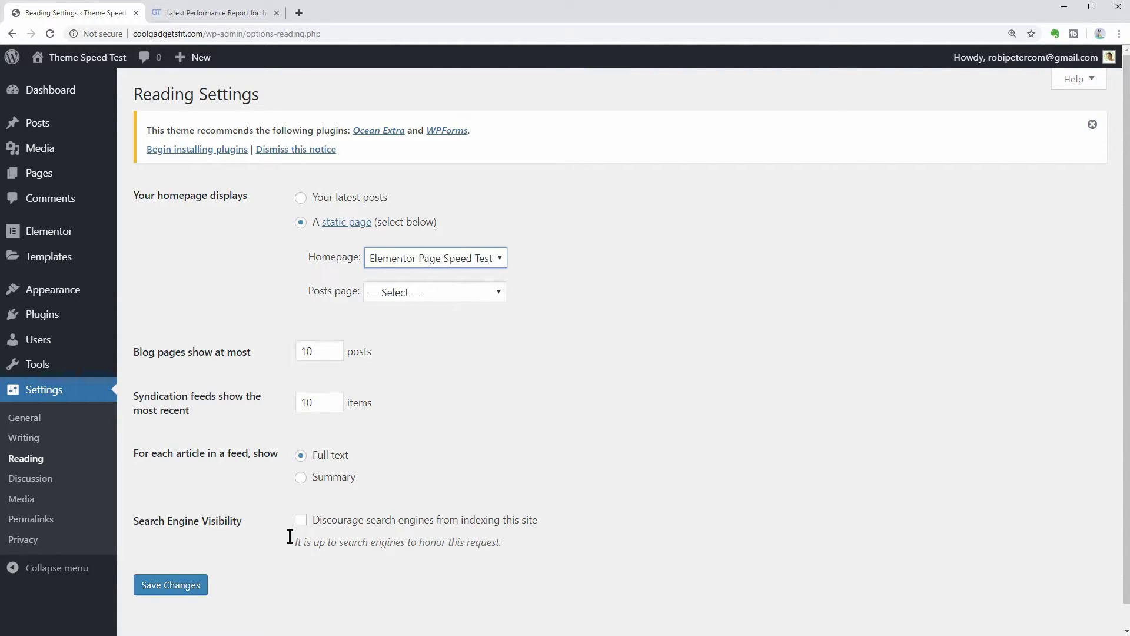
{"action": "left_click", "coordinate": [179, 592]}
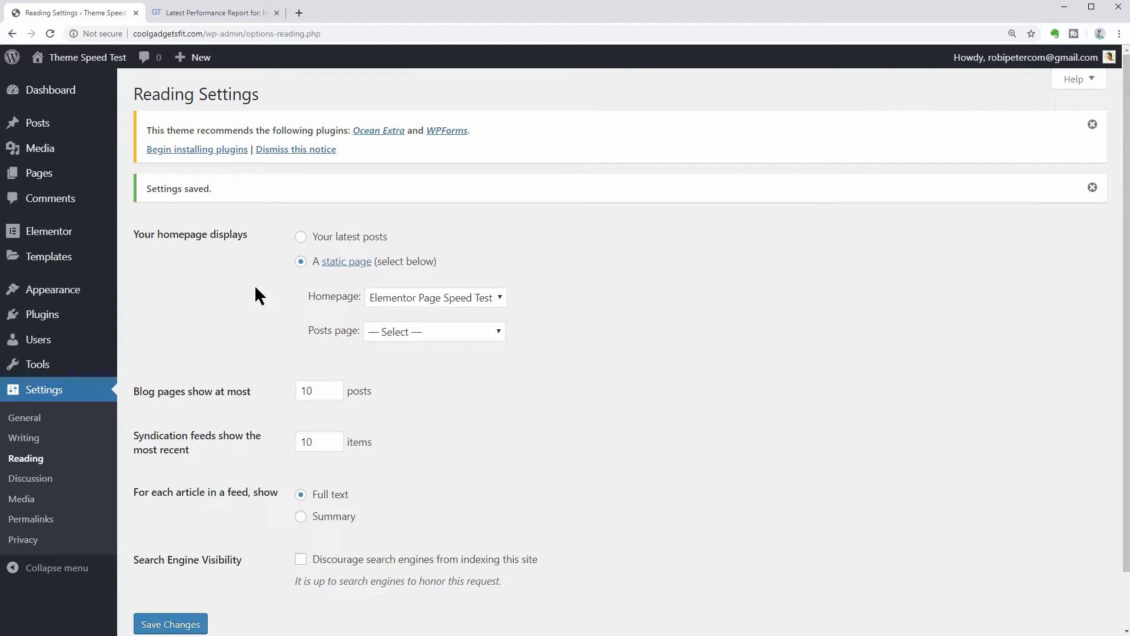
View the site's Elementor homepage and re-test coolgadgetsfit.com in GTmetrix
{"action": "mouse_move", "coordinate": [88, 62]}
{"action": "left_click", "coordinate": [59, 85]}
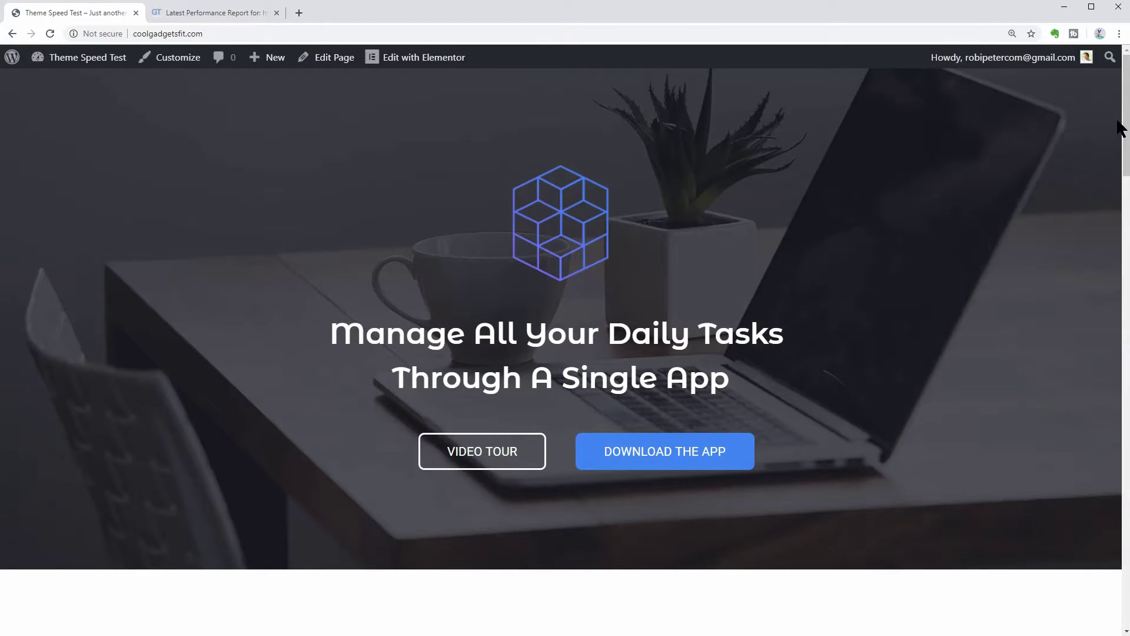
{"action": "left_click_drag", "start_coordinate": [1119, 127], "coordinate": [1119, 59]}
{"action": "left_click", "coordinate": [253, 13]}
{"action": "left_click", "coordinate": [988, 126]}
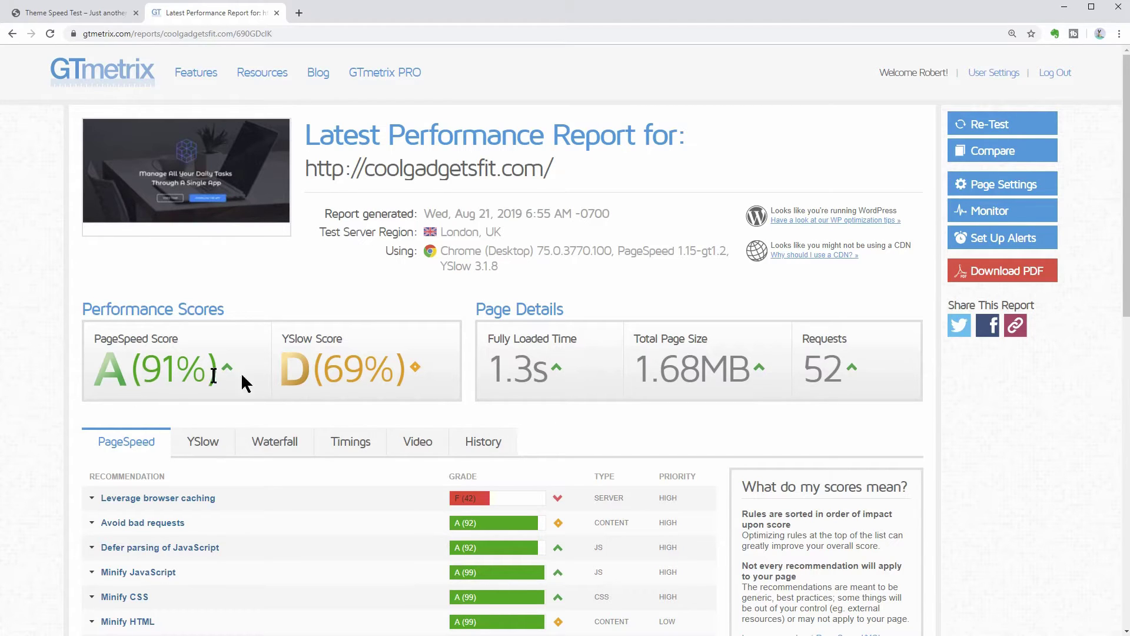
Examine the Elementor homepage report's PageSpeed score, fully loaded time, total page size and number of requests
{"action": "left_click_drag", "start_coordinate": [146, 368], "coordinate": [207, 368]}
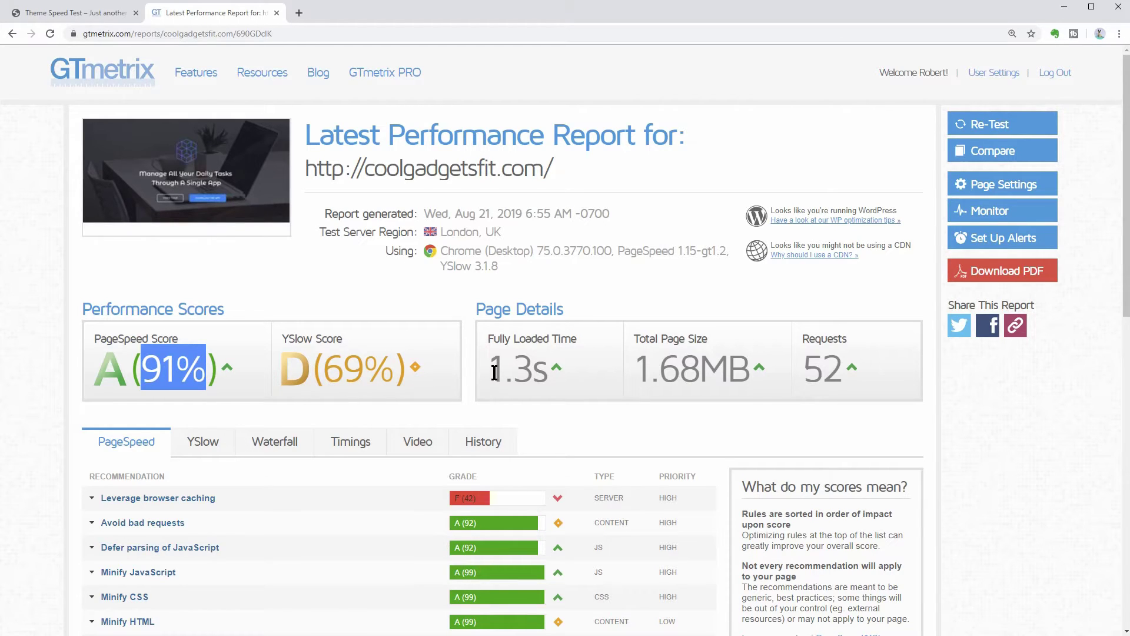
{"action": "left_click_drag", "start_coordinate": [495, 372], "coordinate": [550, 377]}
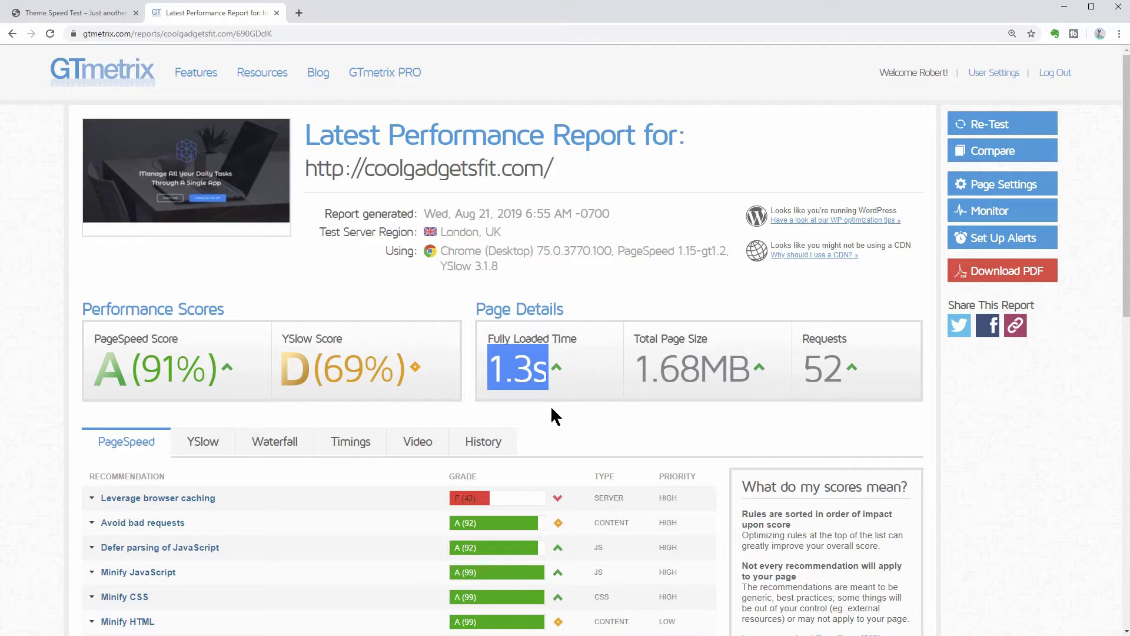
{"action": "left_click_drag", "start_coordinate": [637, 366], "coordinate": [693, 371]}
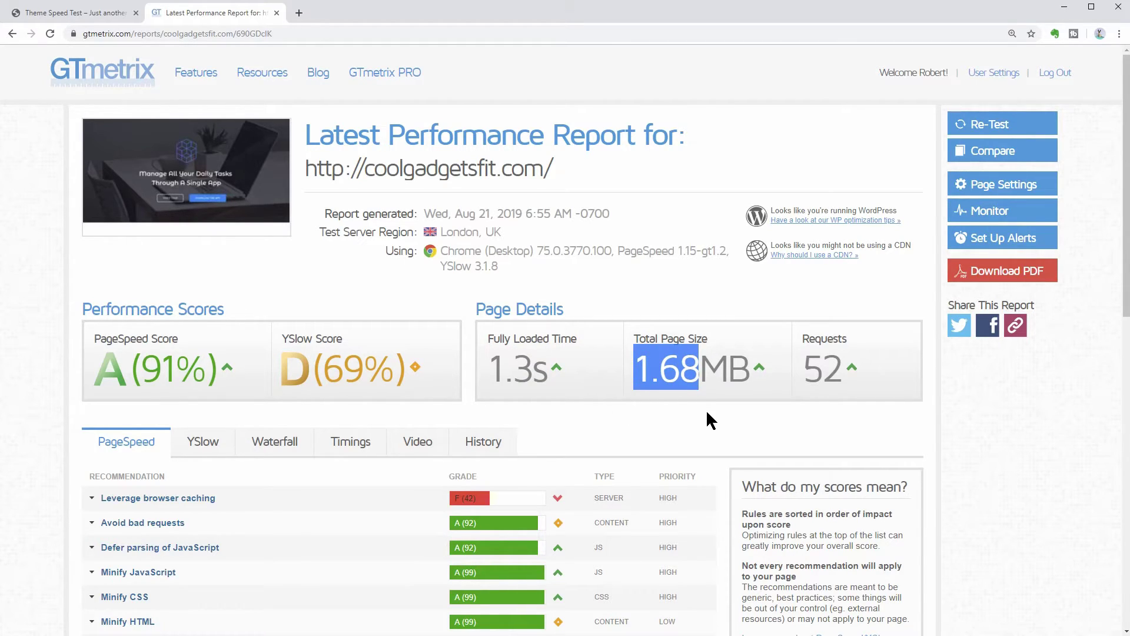
{"action": "left_click_drag", "start_coordinate": [804, 372], "coordinate": [842, 373]}
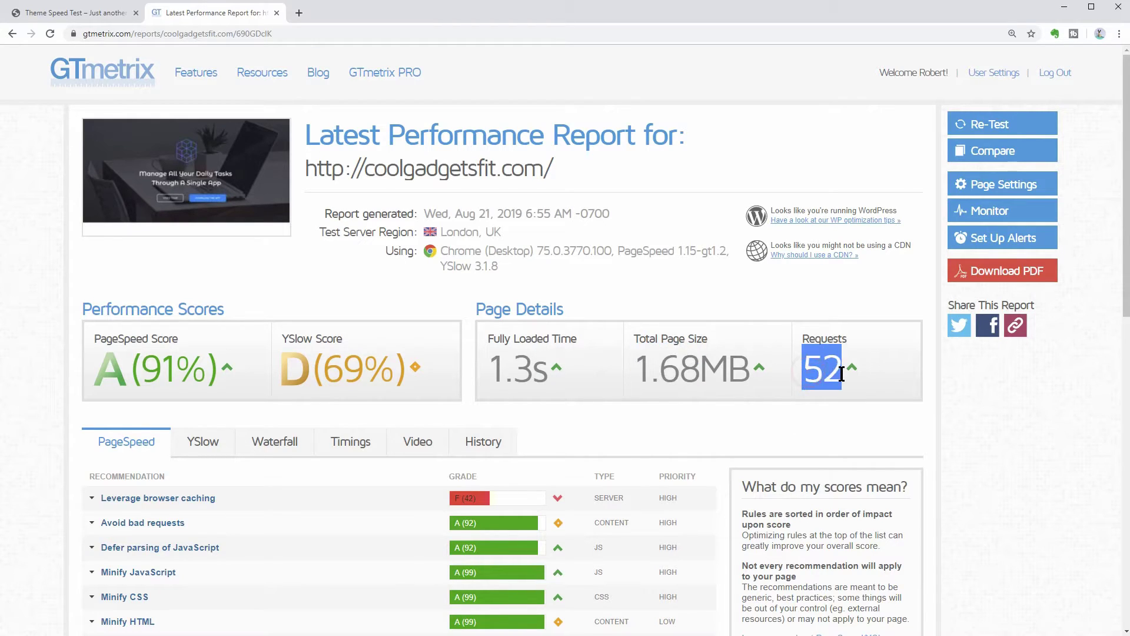
{"action": "left_click", "coordinate": [843, 411]}
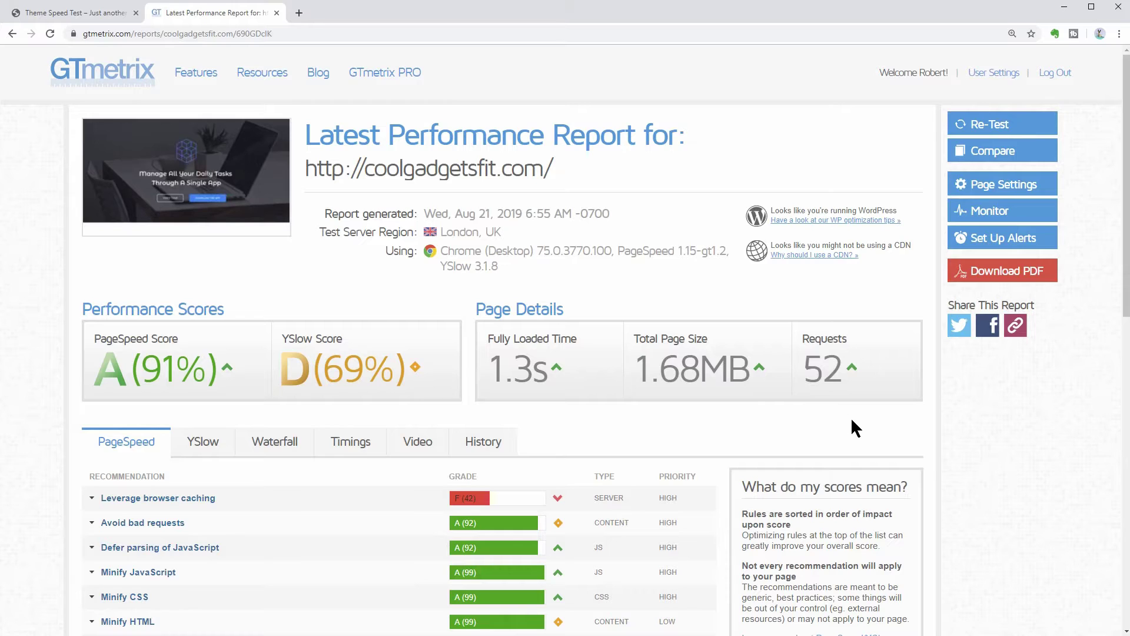
Reset the WordPress site with WP Reset, entering "reset" as the confirmation and leaving all post-reset reactivation options off
{"action": "left_click", "coordinate": [91, 13]}
{"action": "mouse_move", "coordinate": [95, 59]}
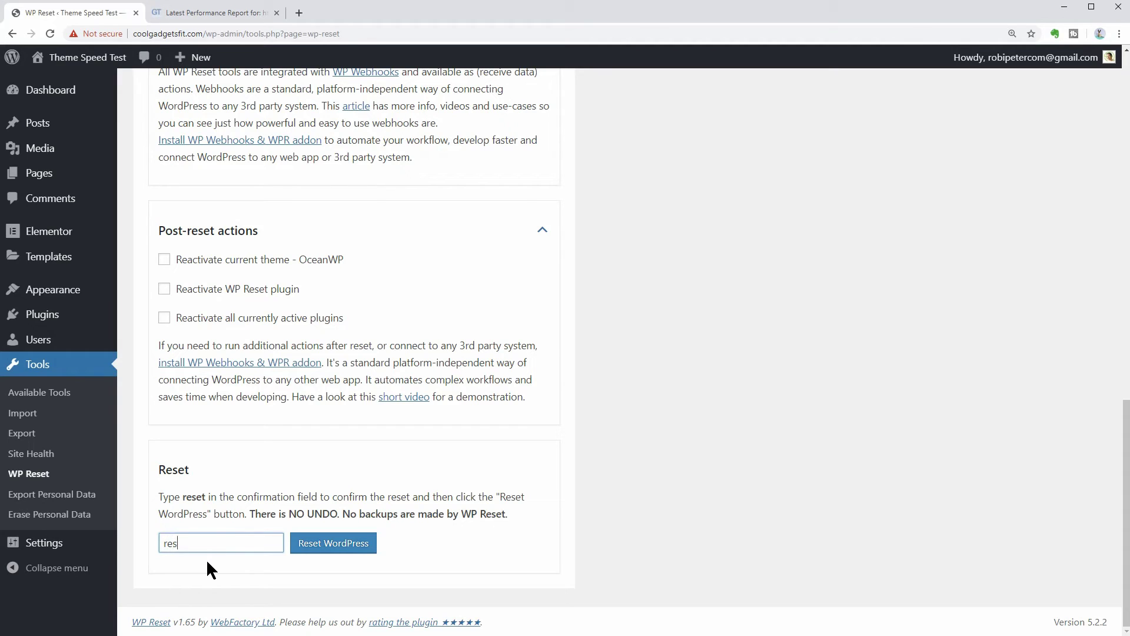
{"action": "left_click", "coordinate": [321, 545]}
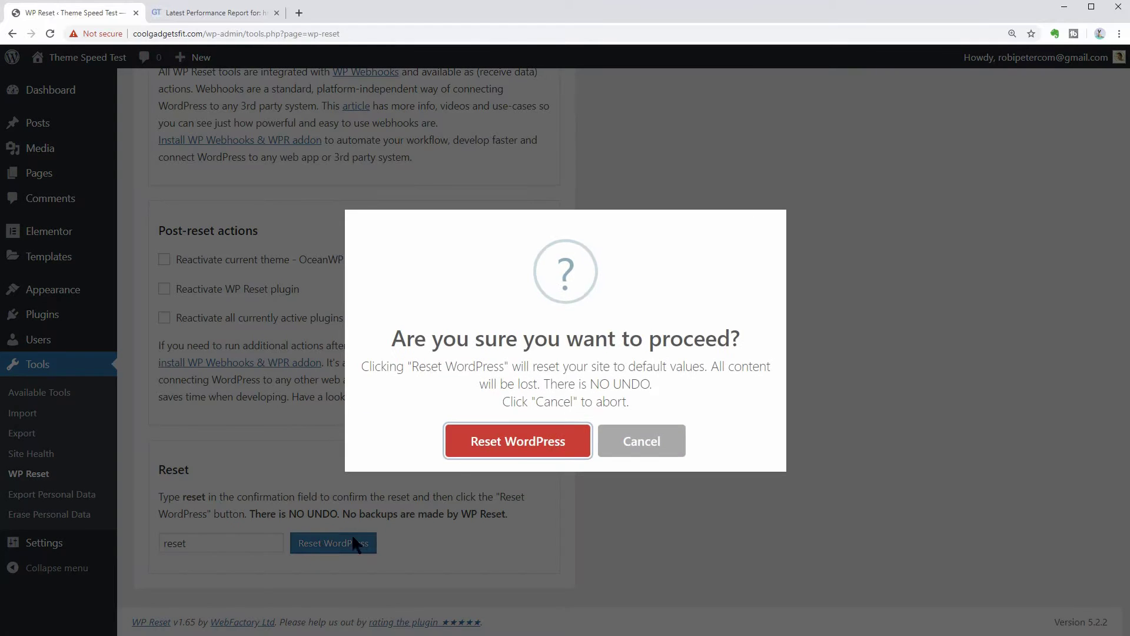
{"action": "left_click", "coordinate": [482, 442]}
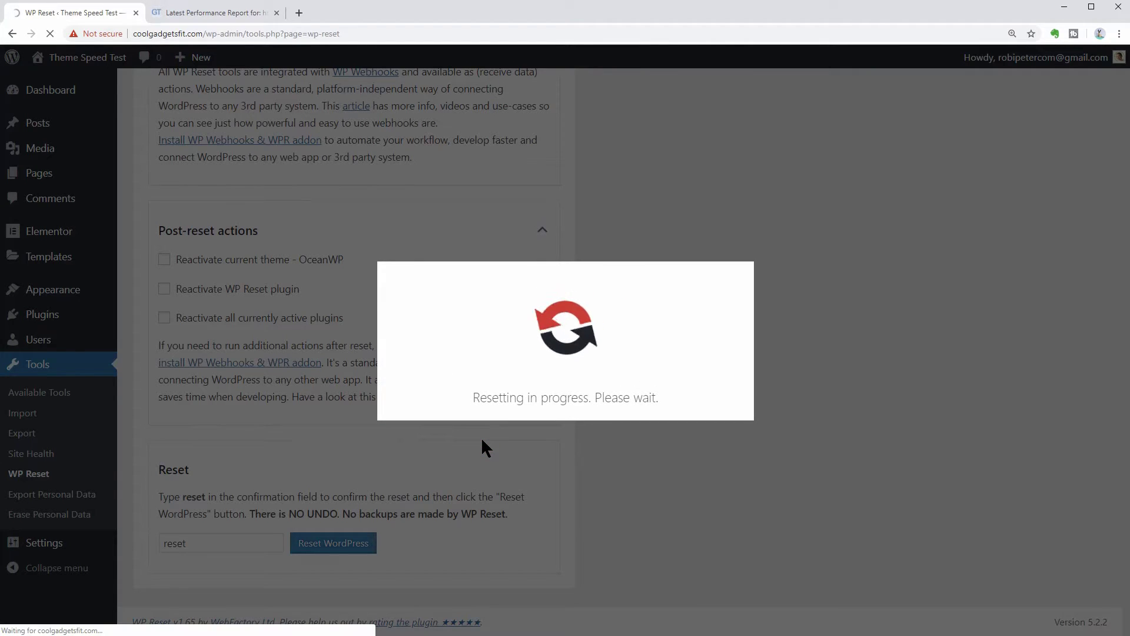
Activate the installed Neve theme on the reset WordPress site
{"action": "mouse_move", "coordinate": [72, 289]}
{"action": "left_click", "coordinate": [144, 286]}
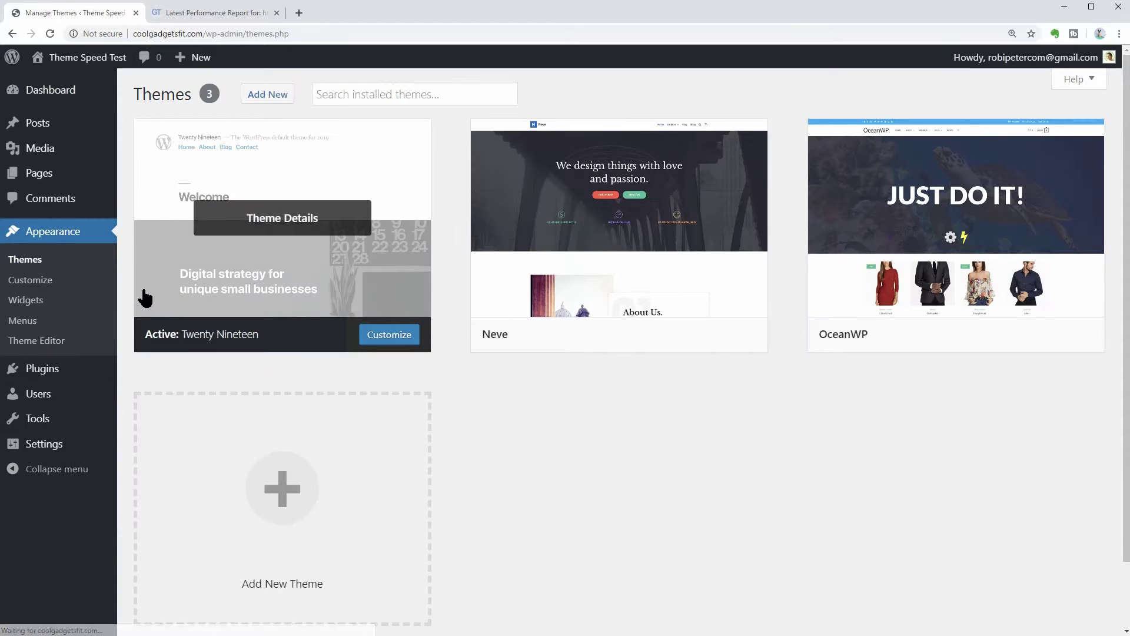
{"action": "mouse_move", "coordinate": [600, 267]}
{"action": "left_click", "coordinate": [658, 335]}
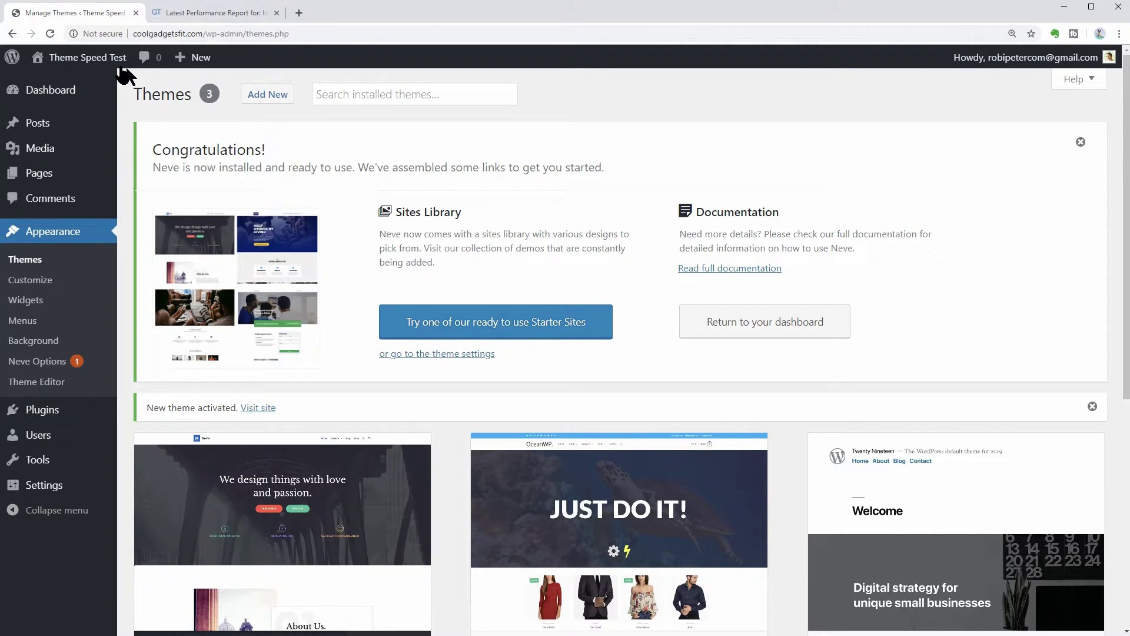
View the site's plain Neve homepage and re-test coolgadgetsfit.com in GTmetrix
{"action": "left_click", "coordinate": [64, 83]}
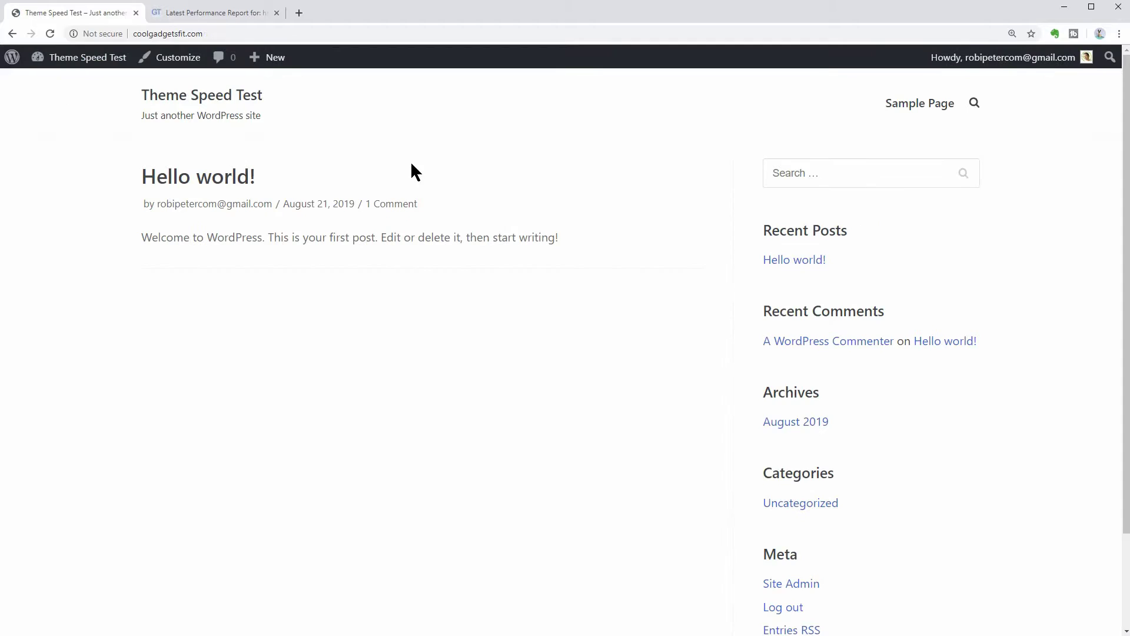
{"action": "left_click", "coordinate": [235, 18]}
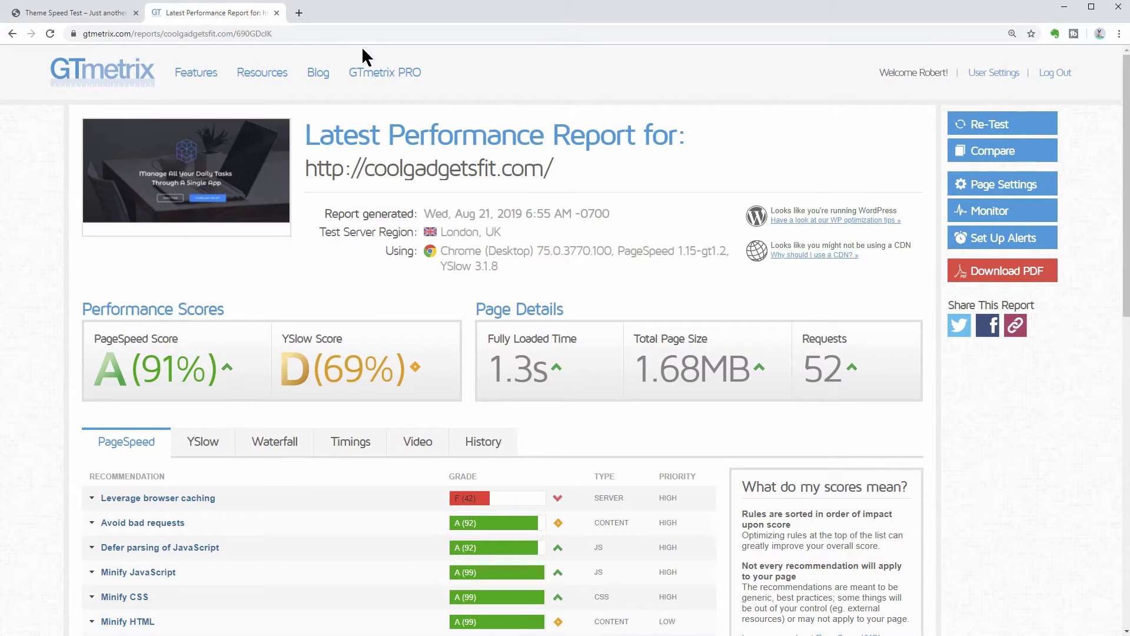
{"action": "left_click", "coordinate": [1008, 131]}
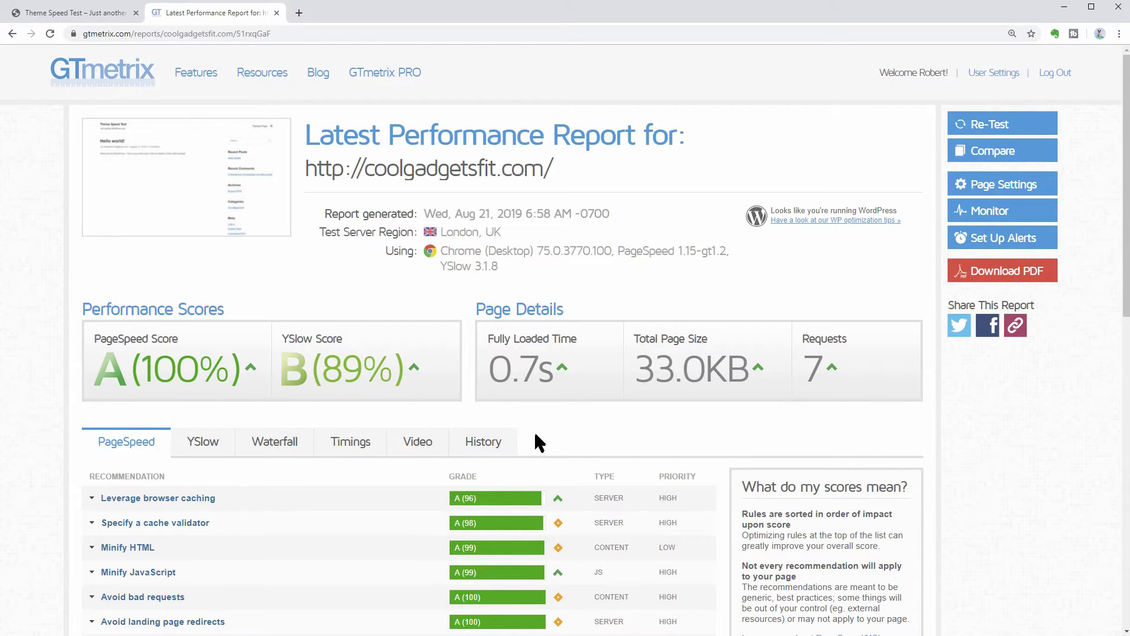
Examine the plain Neve report's PageSpeed score, fully loaded time, total page size and number of requests
{"action": "left_click_drag", "start_coordinate": [143, 363], "coordinate": [229, 369]}
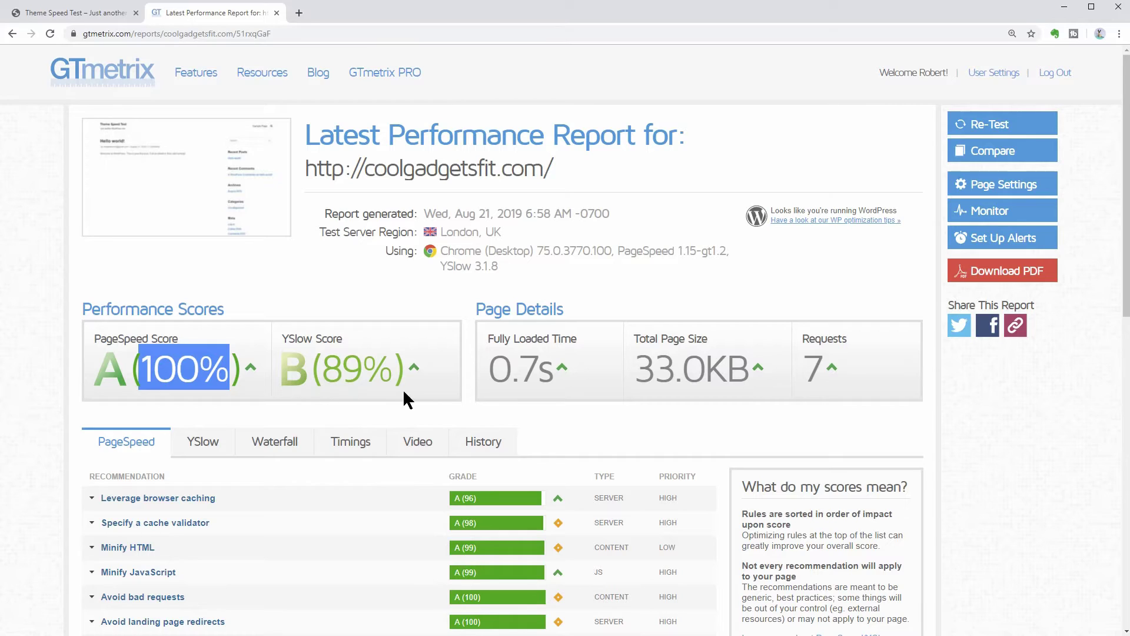
{"action": "left_click_drag", "start_coordinate": [493, 371], "coordinate": [537, 376]}
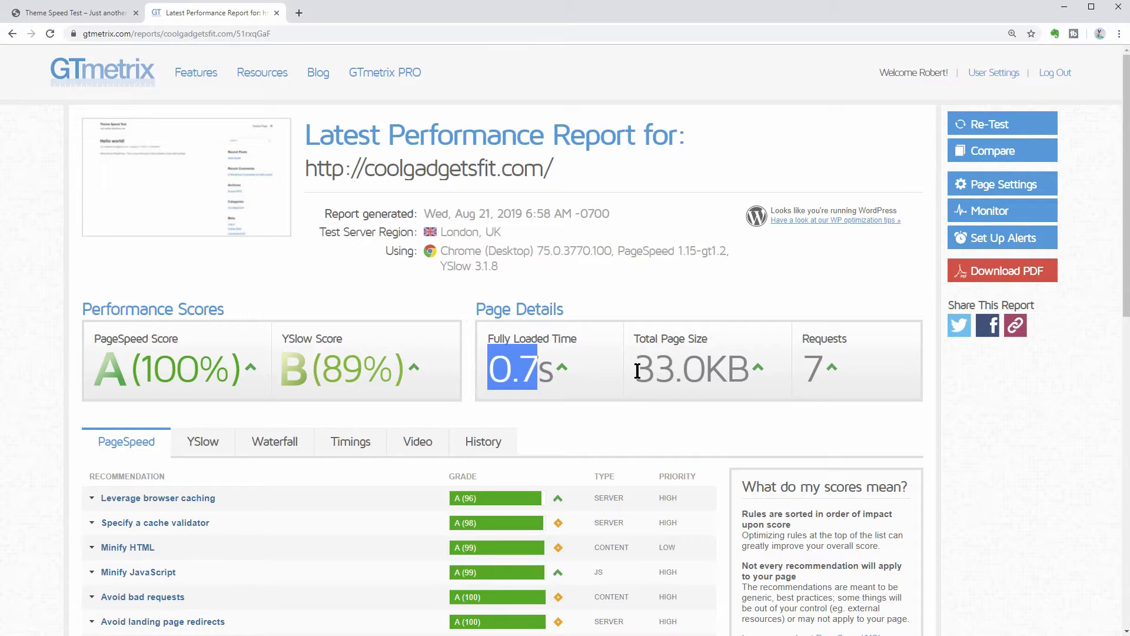
{"action": "left_click_drag", "start_coordinate": [636, 370], "coordinate": [672, 374]}
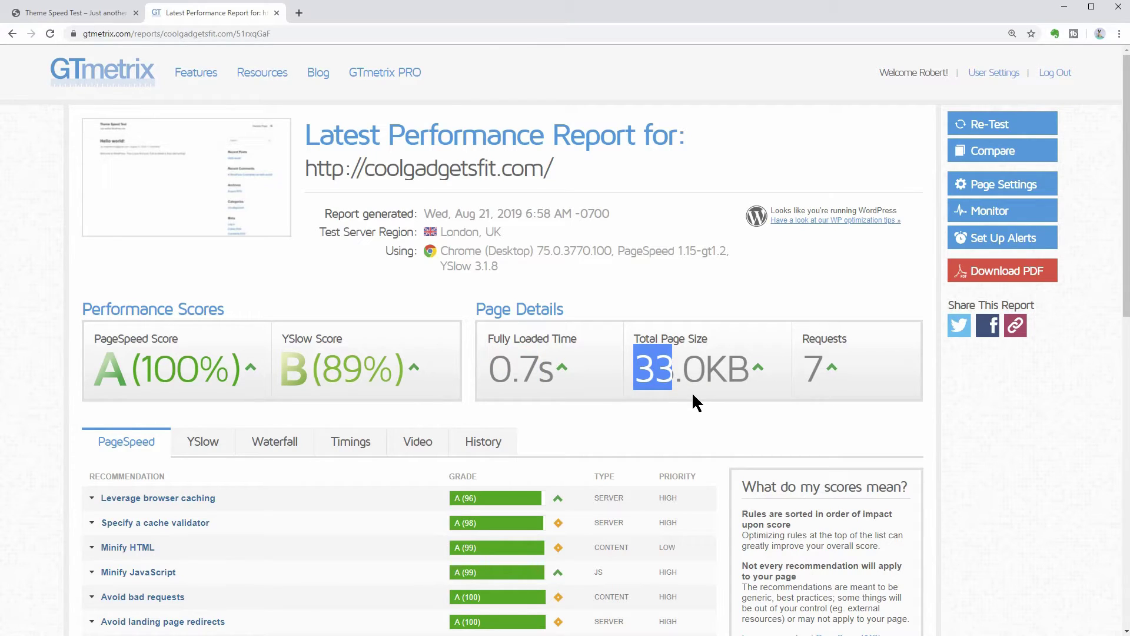
{"action": "left_click_drag", "start_coordinate": [802, 370], "coordinate": [818, 369]}
{"action": "left_click", "coordinate": [379, 312]}
Return to the WordPress dashboard and activate the Elementor plugin from the installed plugins
{"action": "left_click", "coordinate": [66, 12]}
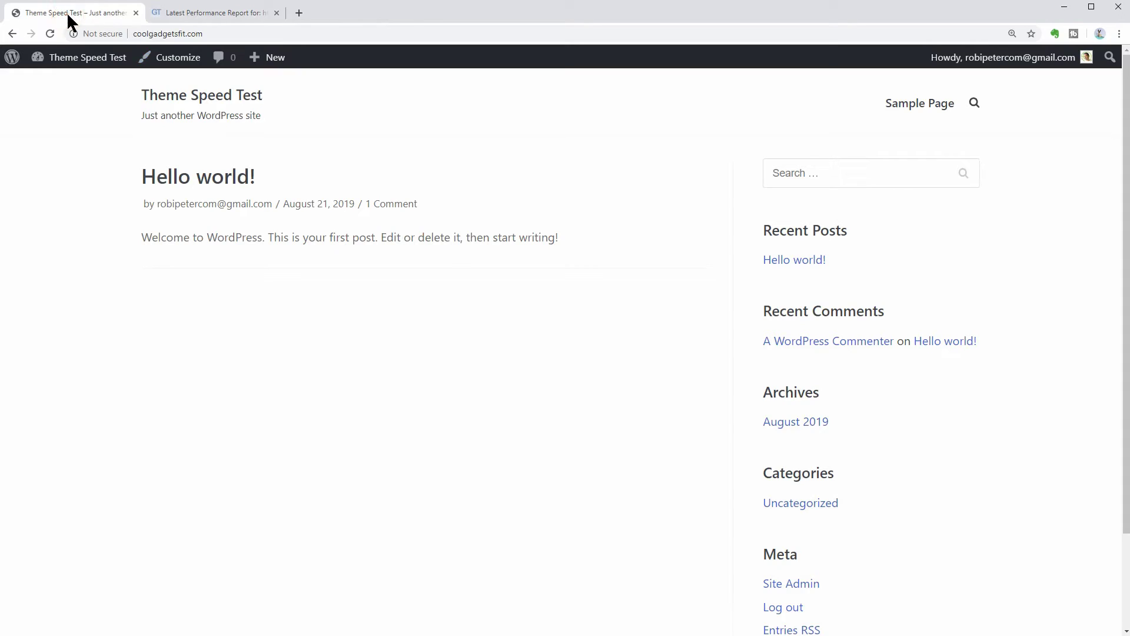
{"action": "mouse_move", "coordinate": [73, 57]}
{"action": "left_click", "coordinate": [70, 84]}
{"action": "mouse_move", "coordinate": [88, 316]}
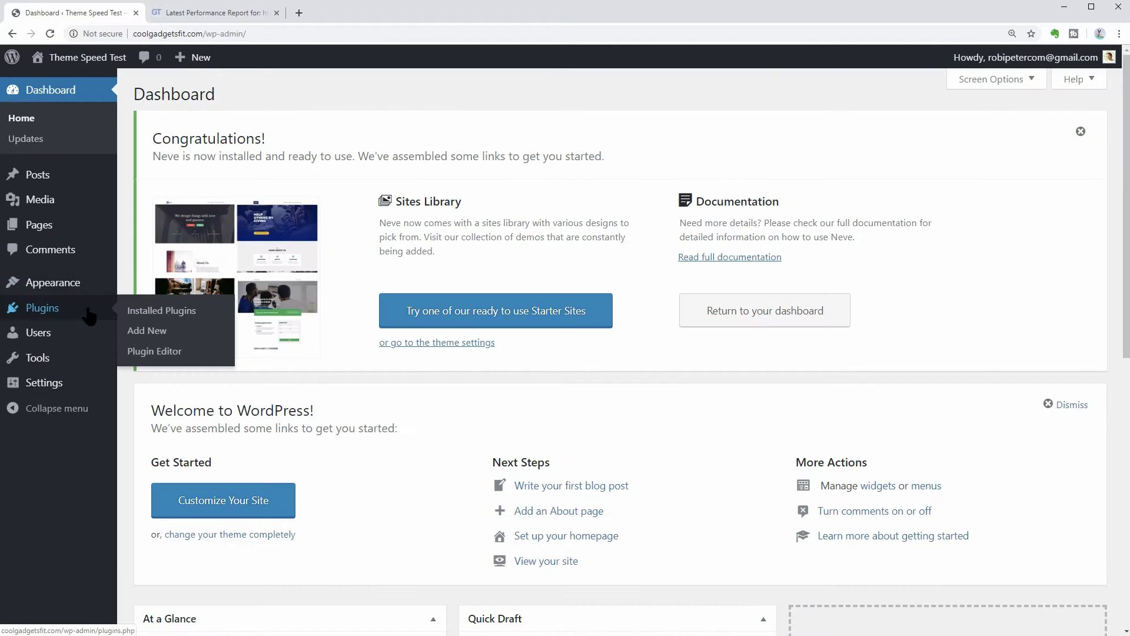
{"action": "left_click", "coordinate": [161, 312]}
{"action": "left_click", "coordinate": [186, 222]}
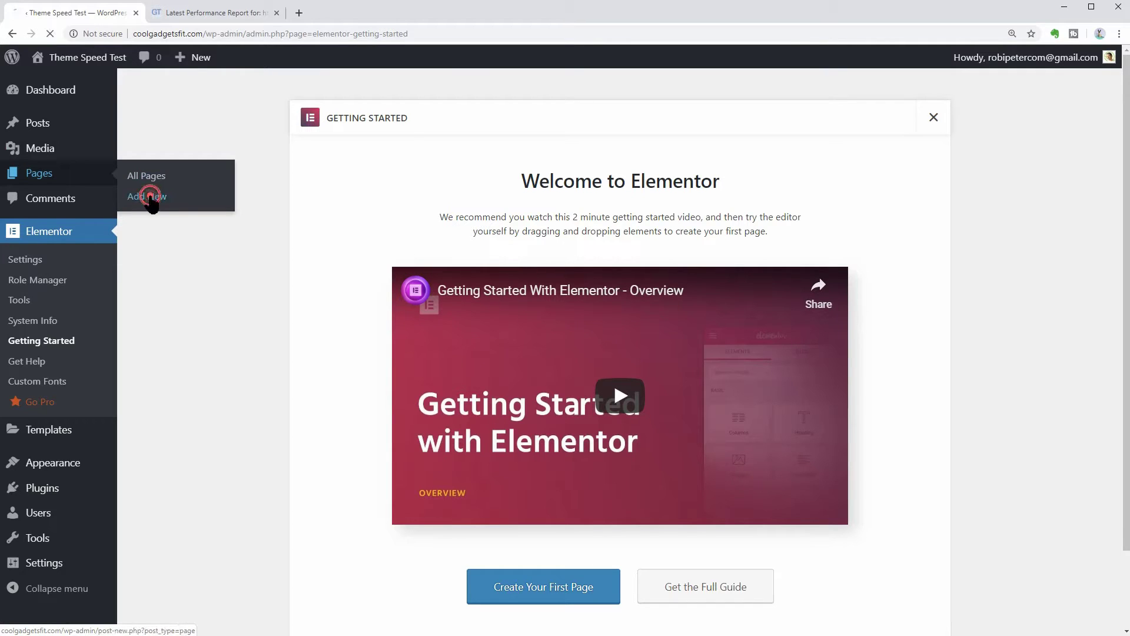
Create and publish the page "Elementor Speed Test Page" in Elementor using the "Manage All Your Daily Tasks Through A Single App" template
{"action": "left_click", "coordinate": [151, 197]}
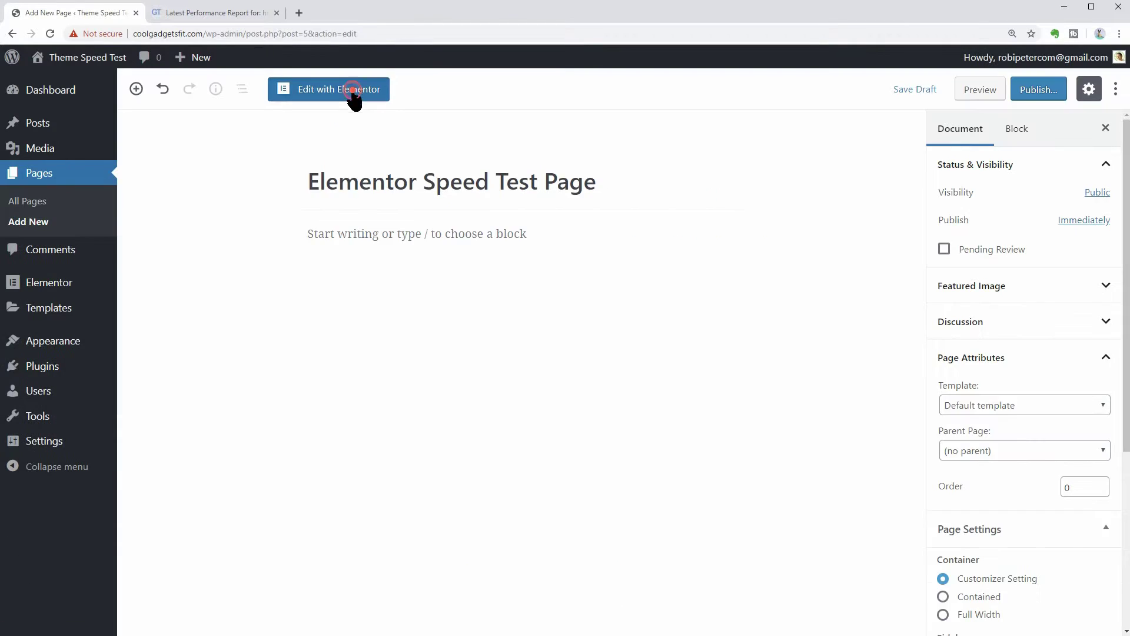
{"action": "left_click", "coordinate": [353, 91]}
{"action": "left_click", "coordinate": [695, 203]}
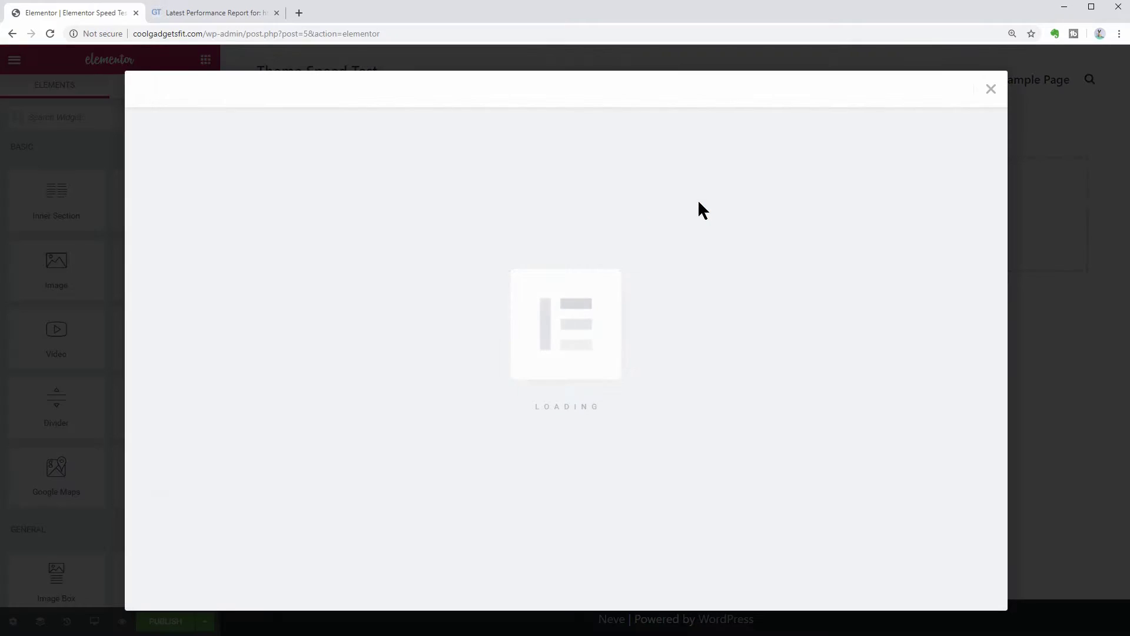
{"action": "left_click", "coordinate": [183, 327]}
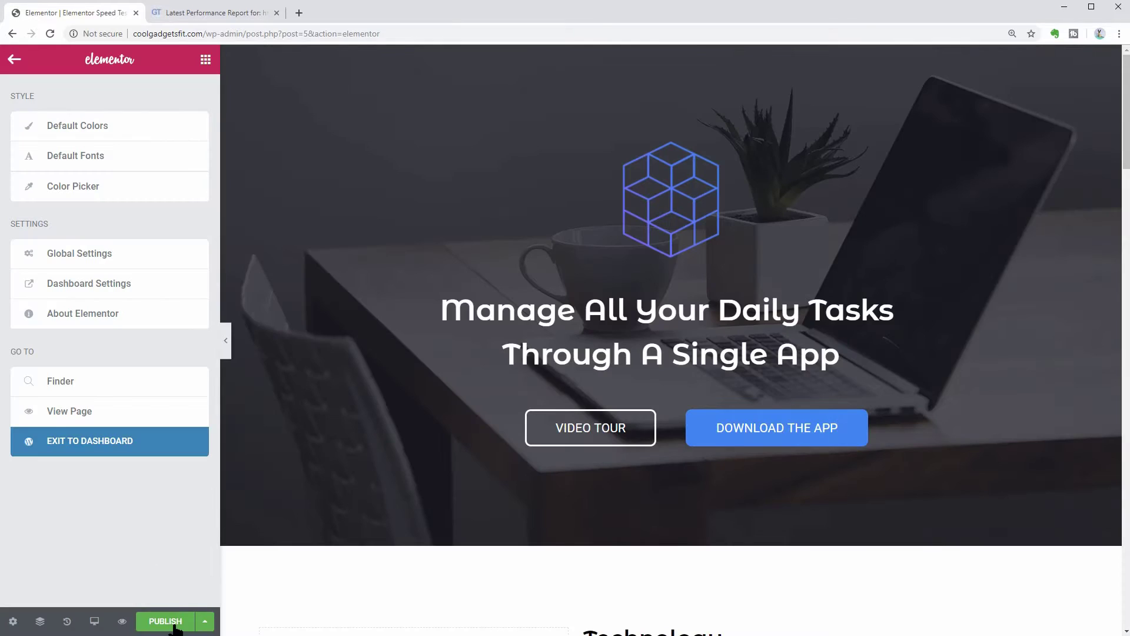
{"action": "left_click", "coordinate": [103, 449]}
Save the static page "Elementor Speed Test Page" as the homepage in the Reading Settings
{"action": "mouse_move", "coordinate": [104, 449]}
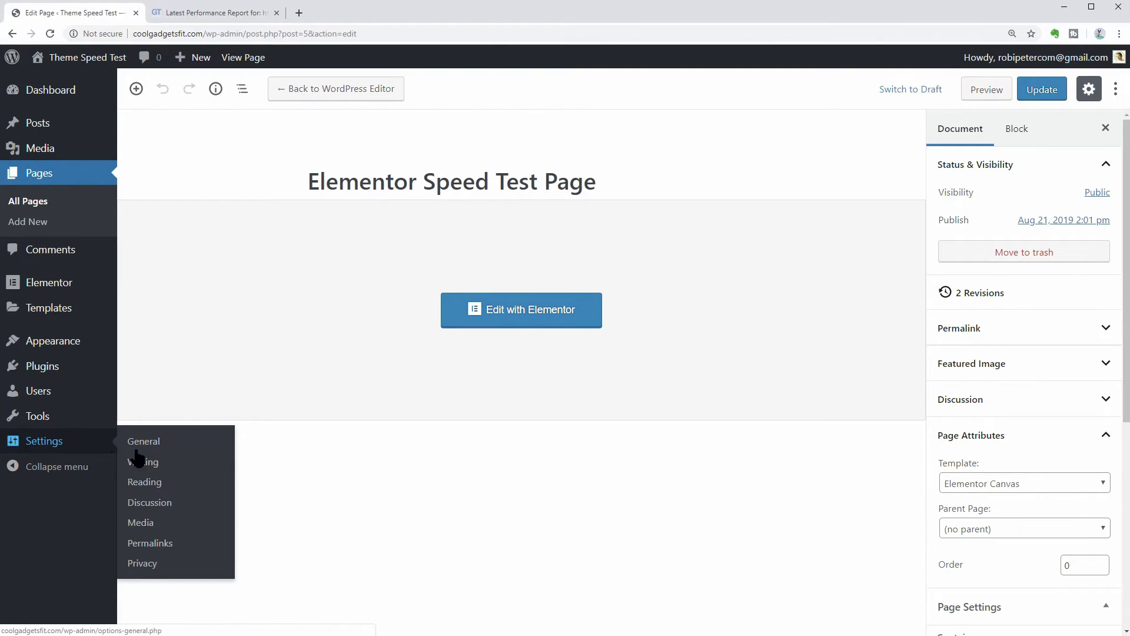
{"action": "left_click", "coordinate": [151, 482]}
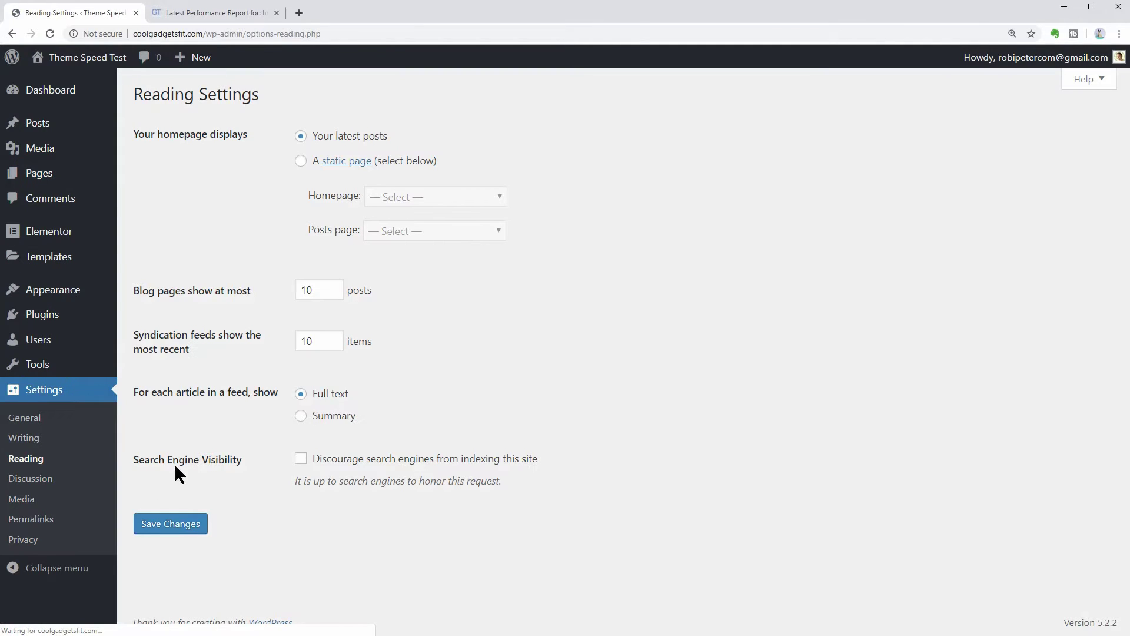
{"action": "left_click", "coordinate": [300, 161]}
{"action": "left_click", "coordinate": [390, 196]}
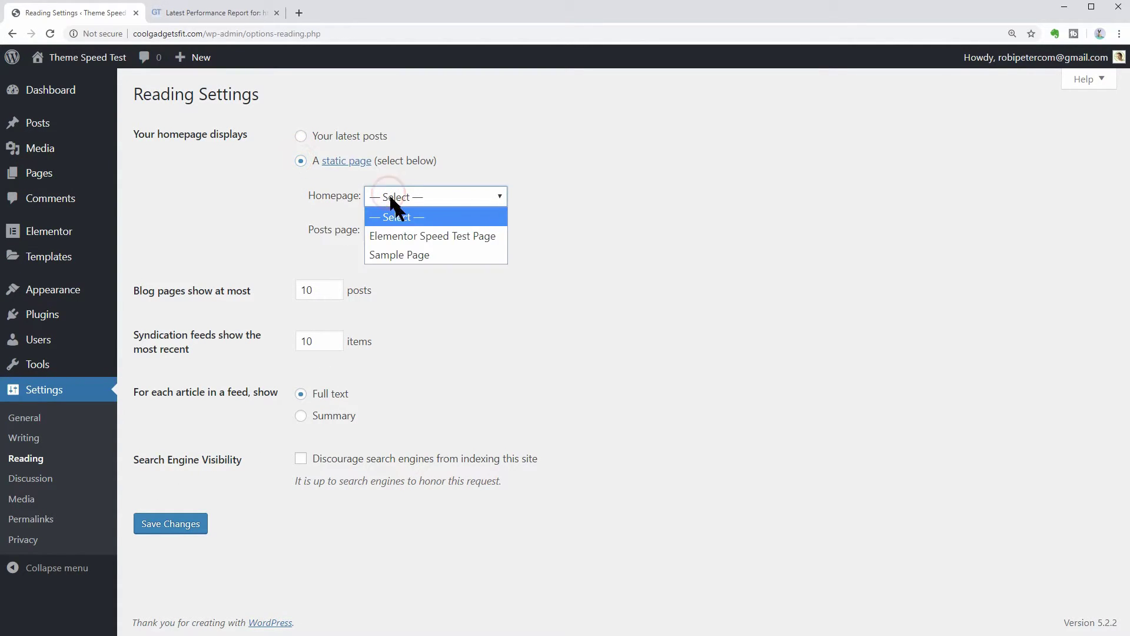
{"action": "left_click", "coordinate": [415, 233]}
{"action": "left_click", "coordinate": [177, 524]}
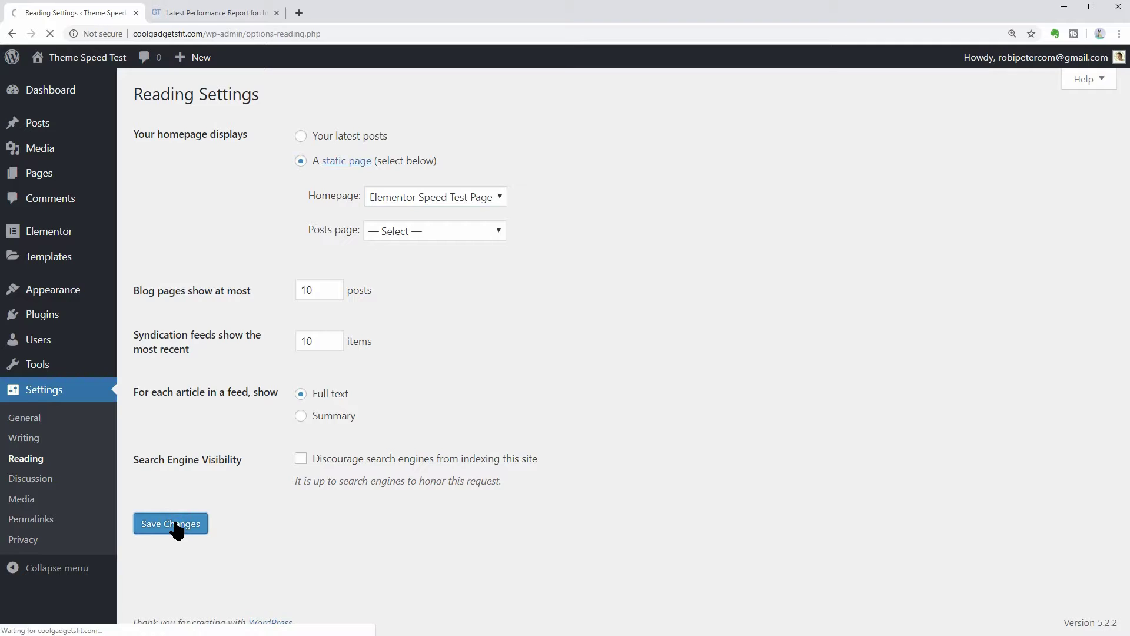
Re-test coolgadgetsfit.com in GTmetrix and examine the Neve Elementor page's fully loaded time, total page size and number of requests
{"action": "left_click", "coordinate": [234, 12]}
{"action": "left_click", "coordinate": [977, 125]}
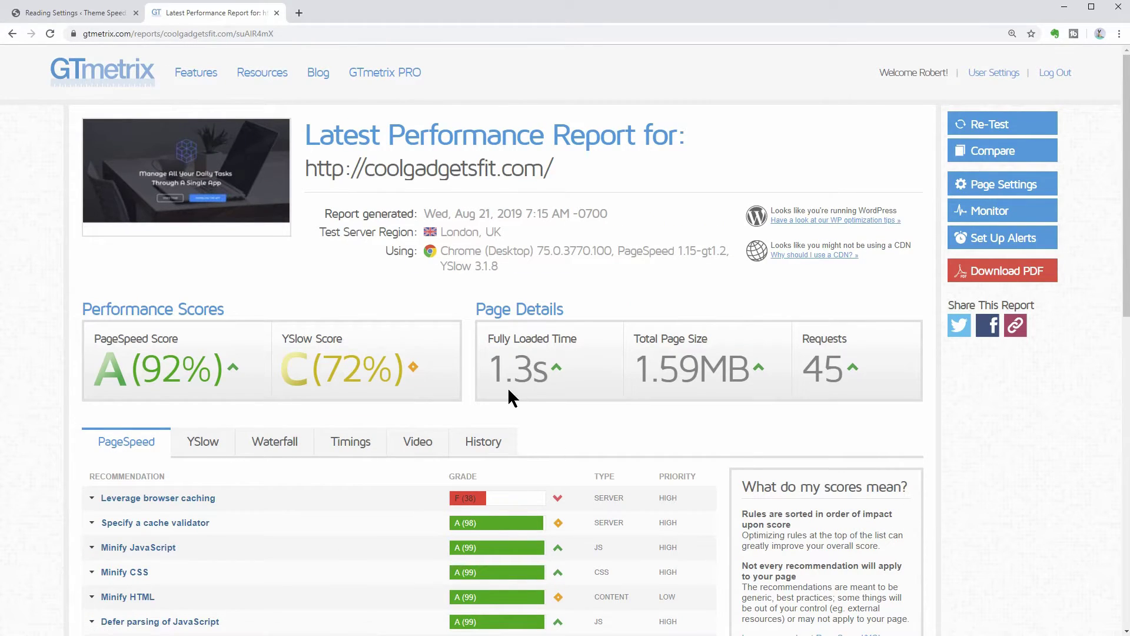
{"action": "left_click_drag", "start_coordinate": [486, 371], "coordinate": [694, 373]}
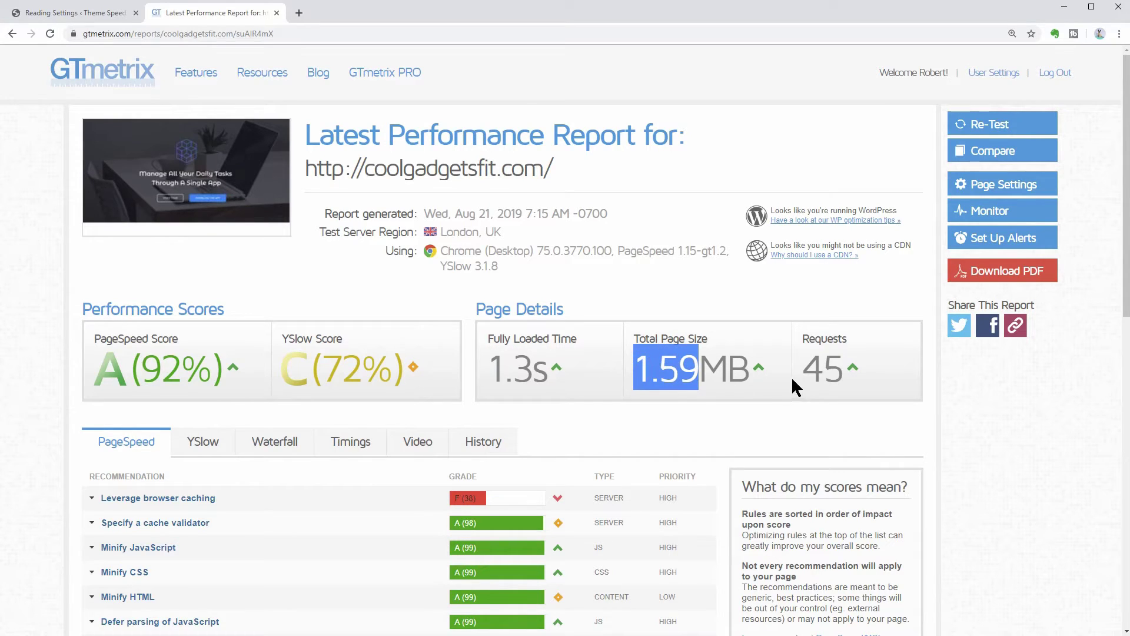
{"action": "left_click_drag", "start_coordinate": [802, 372], "coordinate": [831, 383]}
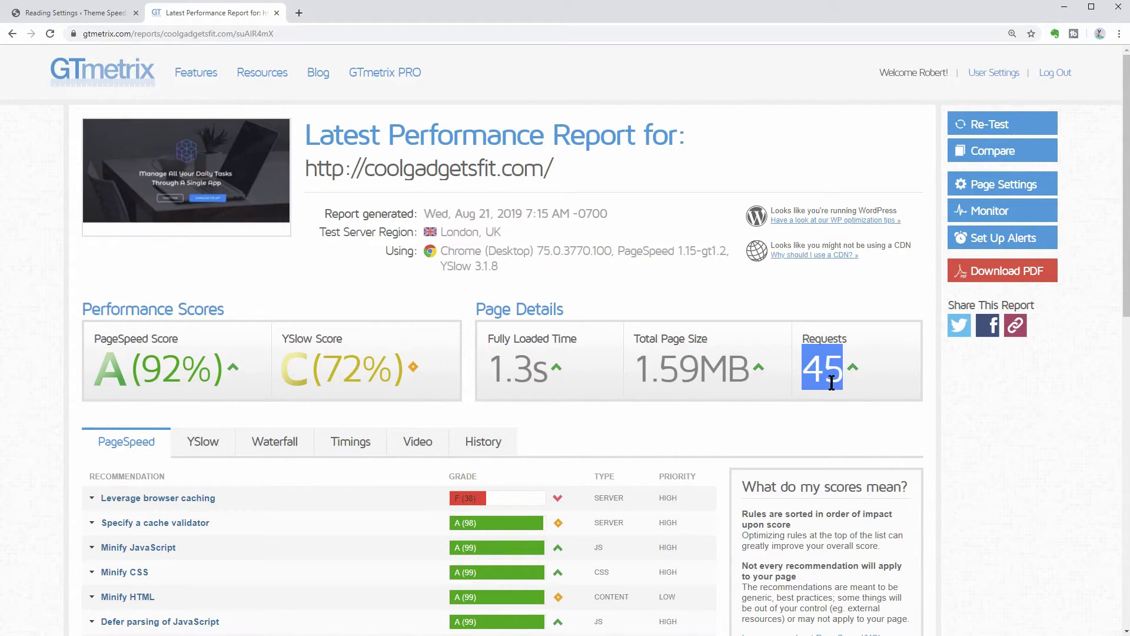
{"action": "left_click", "coordinate": [807, 433]}
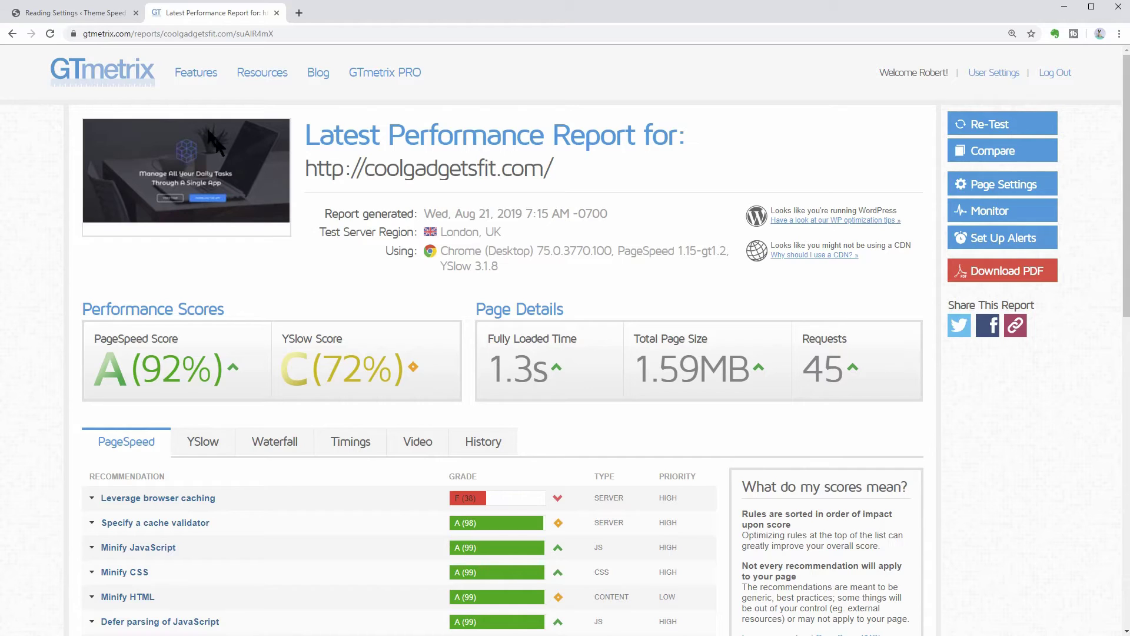
Return to WordPress and move the page "Elementor Speed Test Page" to the trash
{"action": "left_click", "coordinate": [102, 13]}
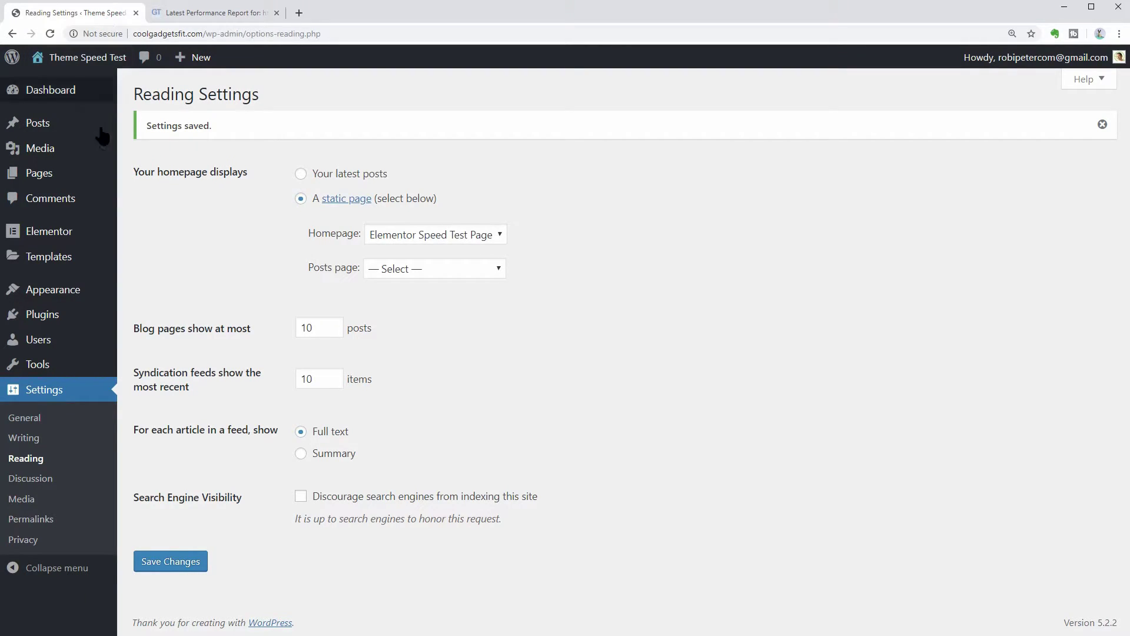
{"action": "mouse_move", "coordinate": [71, 174]}
{"action": "left_click", "coordinate": [154, 176]}
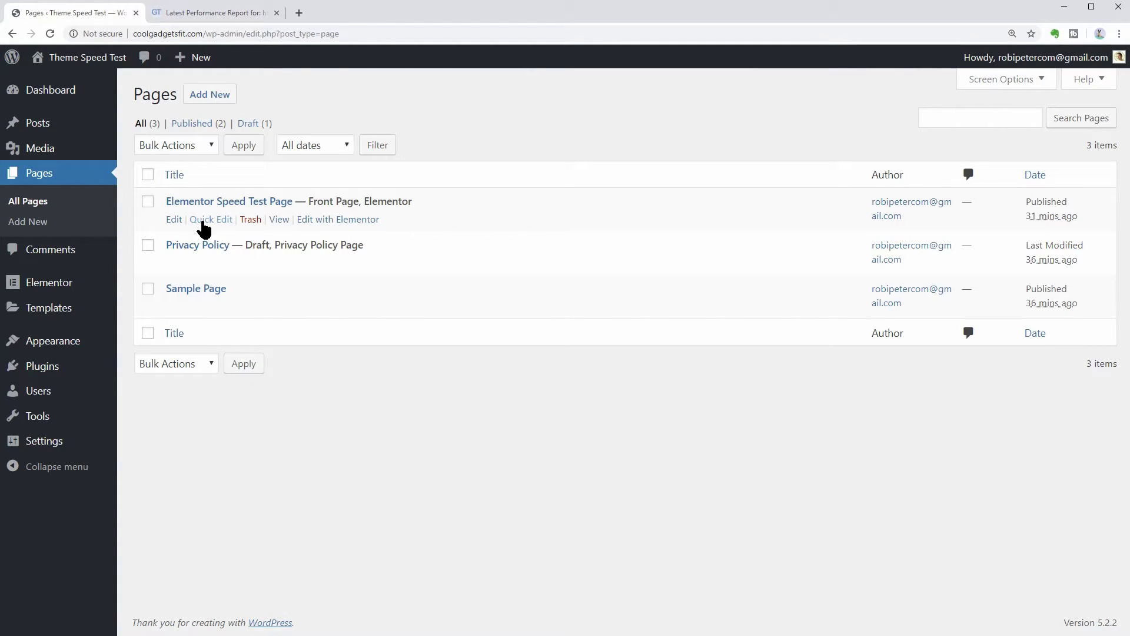
{"action": "left_click", "coordinate": [249, 223]}
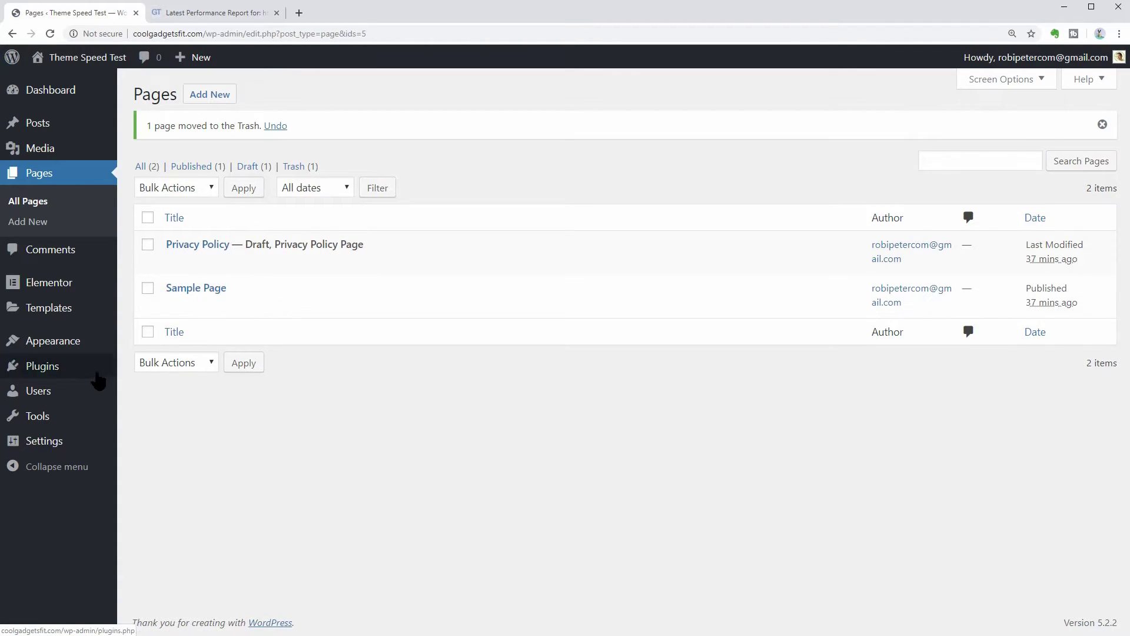
Deactivate the Elementor plugin, dismissing its feedback request
{"action": "mouse_move", "coordinate": [96, 377]}
{"action": "left_click", "coordinate": [139, 369]}
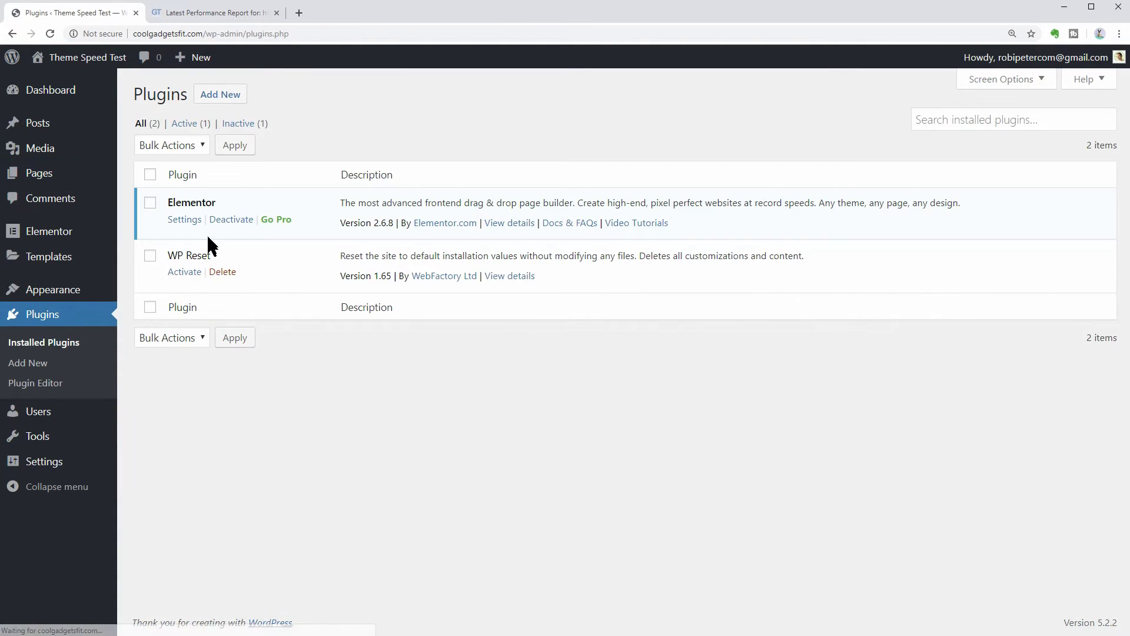
{"action": "left_click", "coordinate": [228, 219]}
{"action": "left_click", "coordinate": [701, 467]}
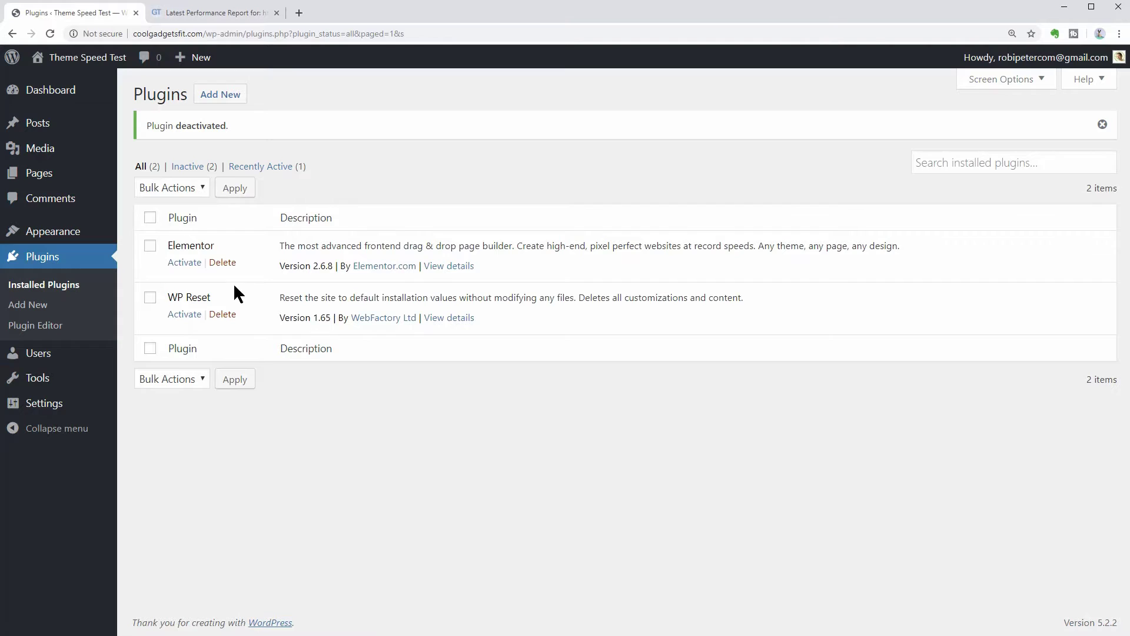
Search the theme directory for "astra", then install and activate the Astra theme
{"action": "mouse_move", "coordinate": [94, 233]}
{"action": "left_click", "coordinate": [141, 235]}
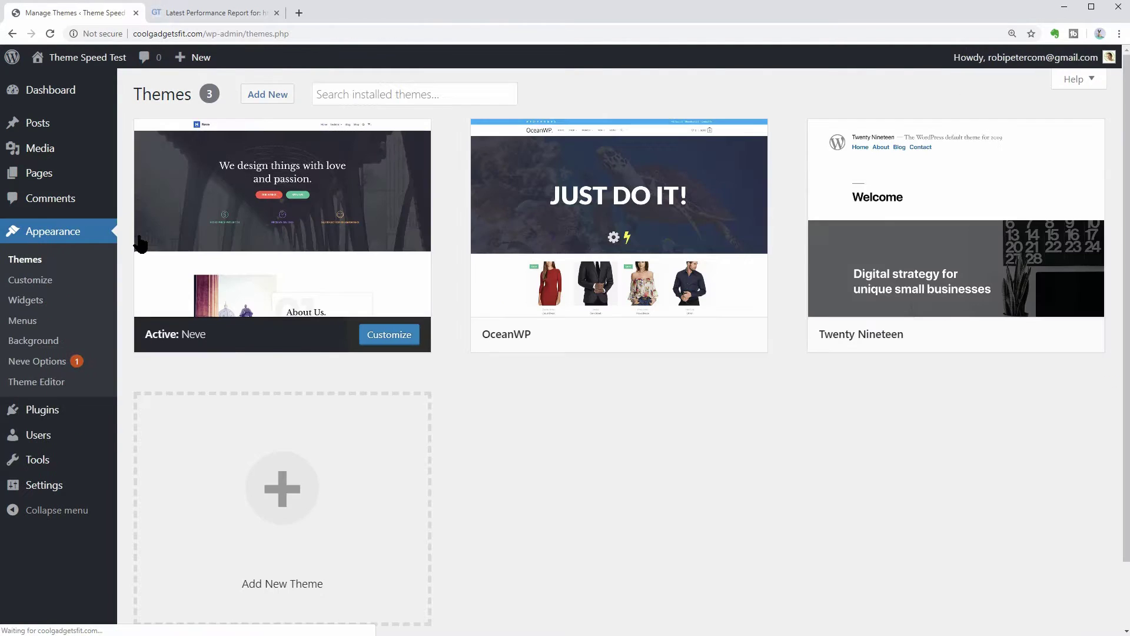
{"action": "left_click", "coordinate": [289, 480]}
{"action": "left_click", "coordinate": [924, 138]}
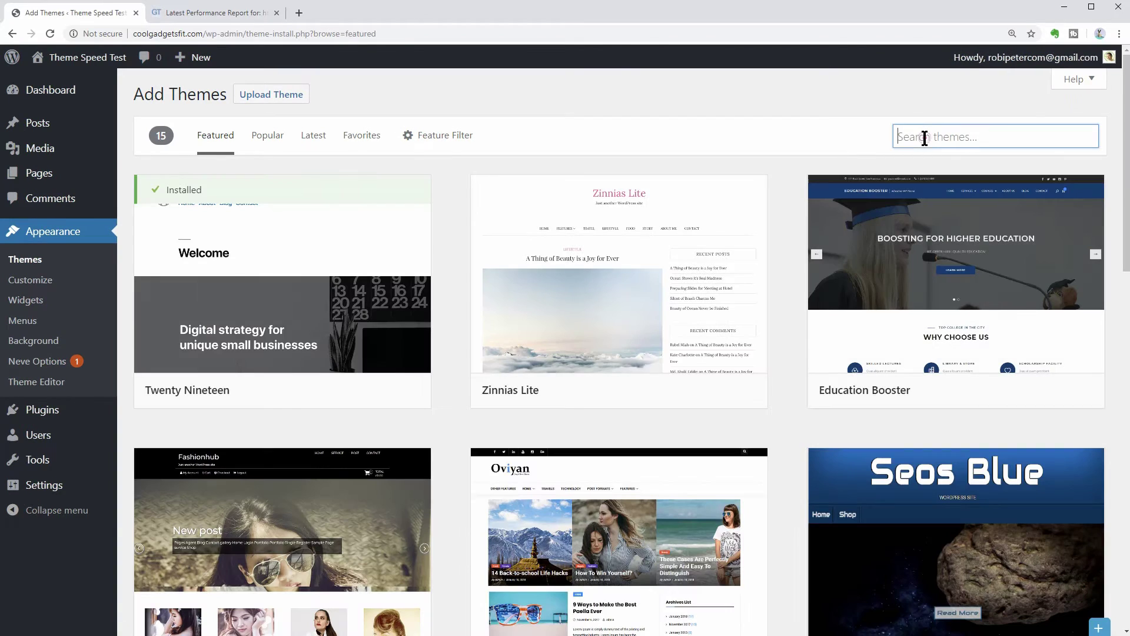
{"action": "type", "text": "astra"}
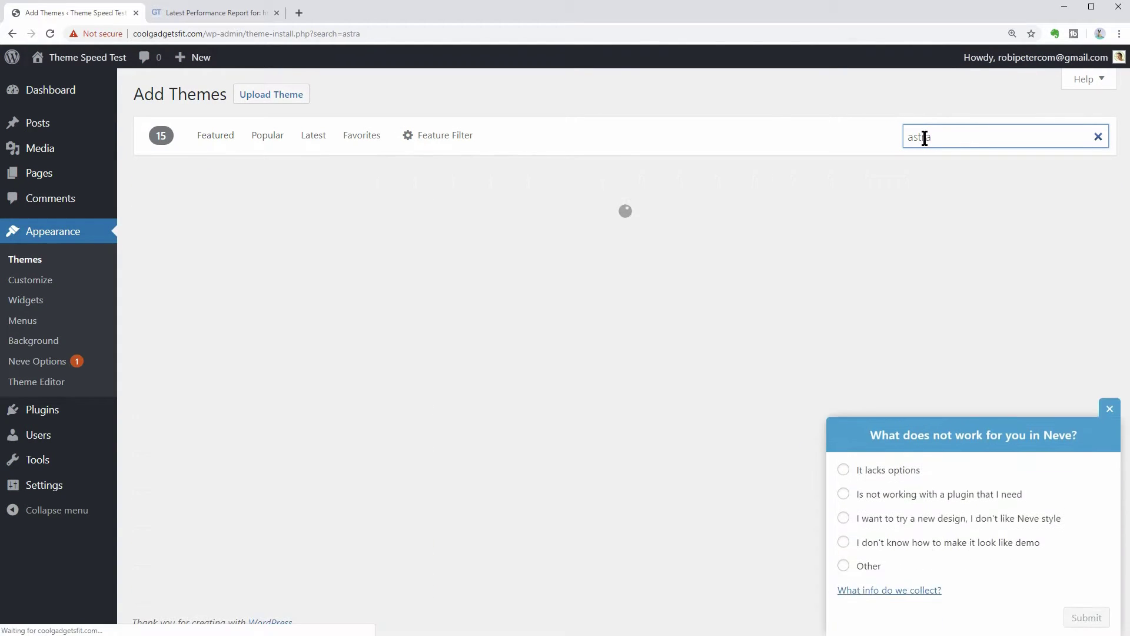
{"action": "left_click", "coordinate": [356, 391]}
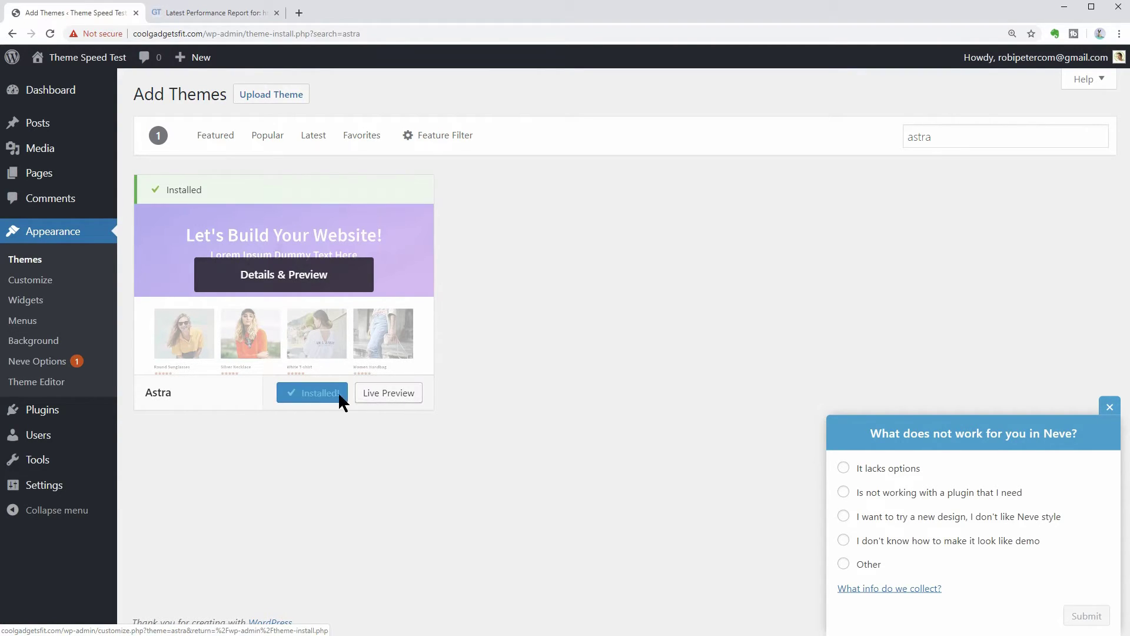
{"action": "left_click", "coordinate": [327, 394]}
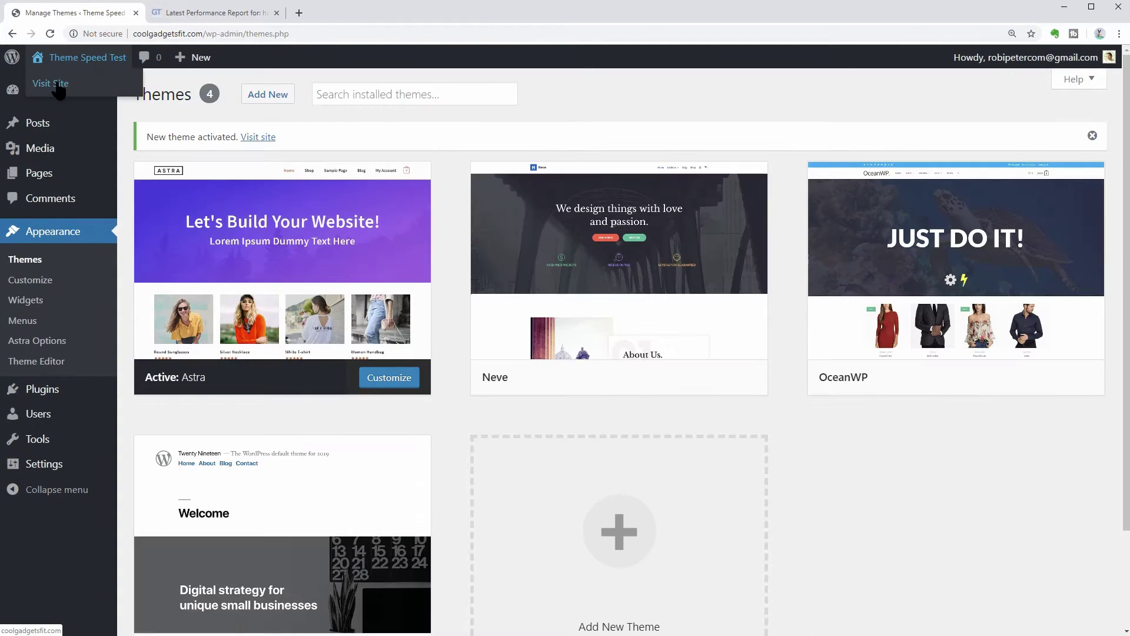
View the plain Astra homepage, re-test coolgadgetsfit.com in GTmetrix and examine the fully loaded time
{"action": "left_click", "coordinate": [57, 88]}
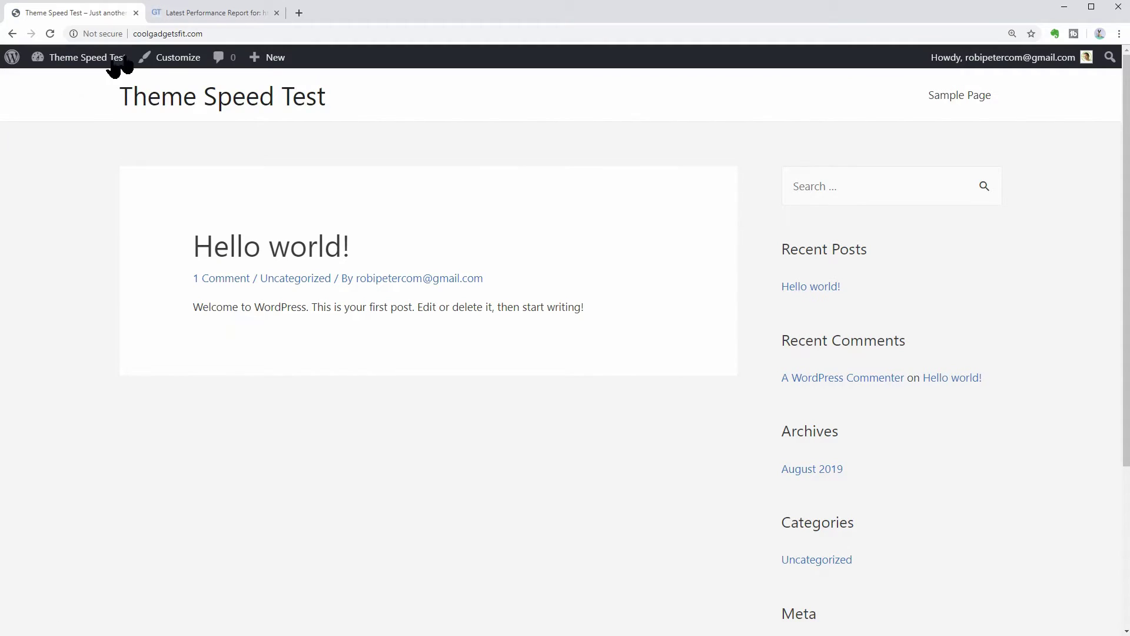
{"action": "left_click", "coordinate": [220, 16]}
{"action": "left_click", "coordinate": [1001, 125]}
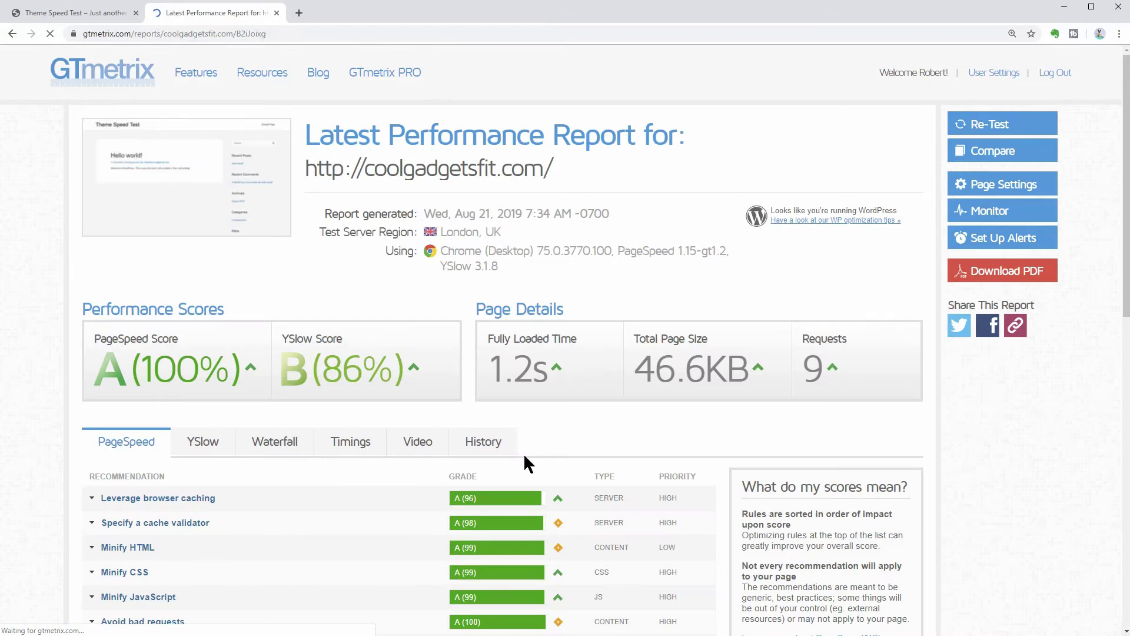
{"action": "left_click_drag", "start_coordinate": [486, 367], "coordinate": [556, 390]}
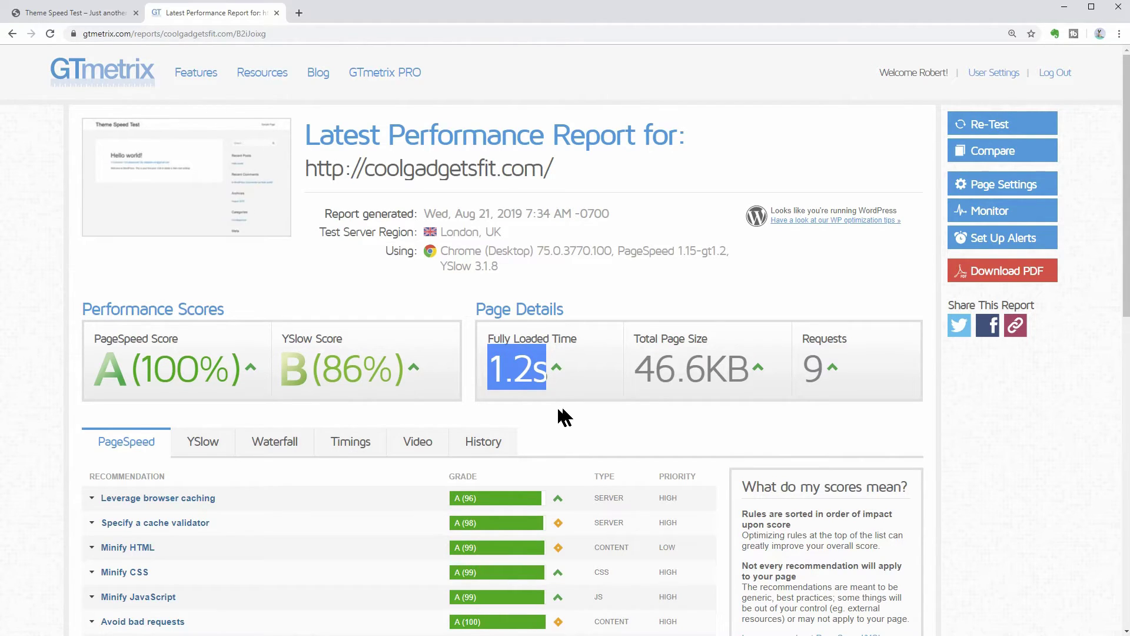
Examine the total page size and the number of requests in the GTmetrix report
{"action": "left_click", "coordinate": [637, 370]}
{"action": "left_click_drag", "start_coordinate": [636, 369], "coordinate": [822, 372]}
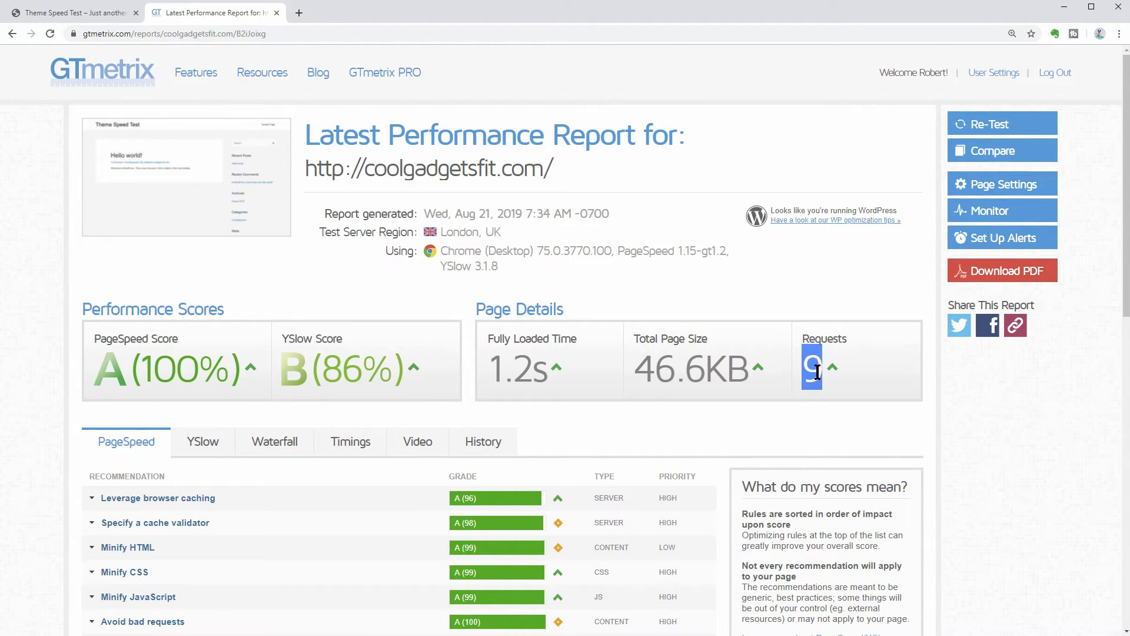
{"action": "left_click", "coordinate": [770, 429]}
Return to the WordPress dashboard and restore the page "Elementor Speed Test Page" from the pages trash
{"action": "left_click", "coordinate": [92, 20]}
{"action": "left_click", "coordinate": [66, 84]}
{"action": "left_click", "coordinate": [154, 229]}
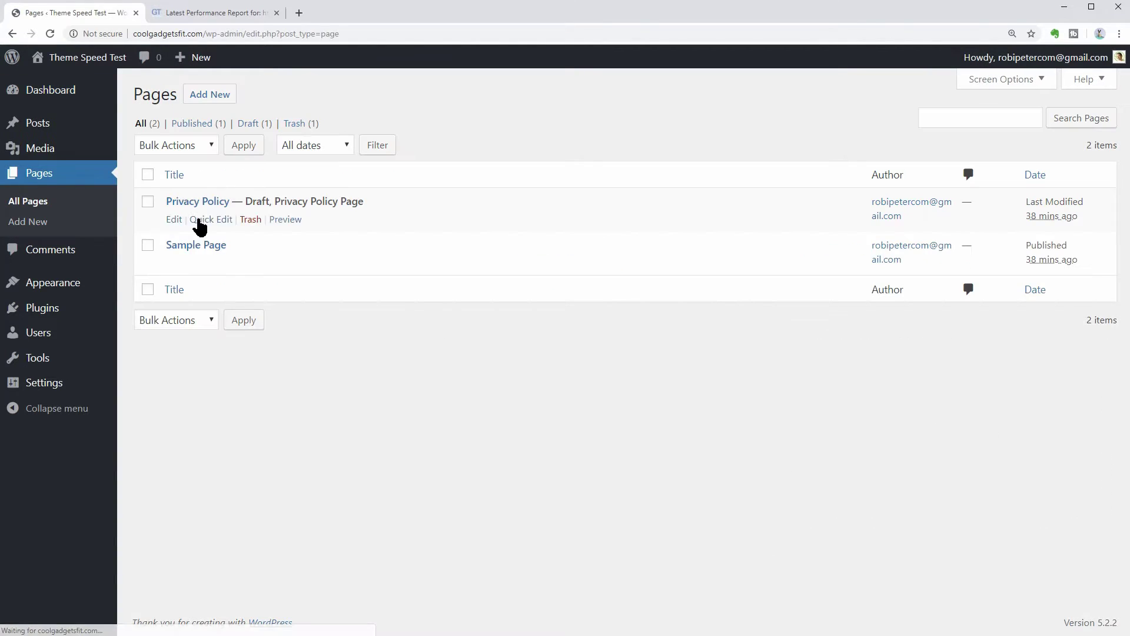
{"action": "left_click", "coordinate": [294, 125]}
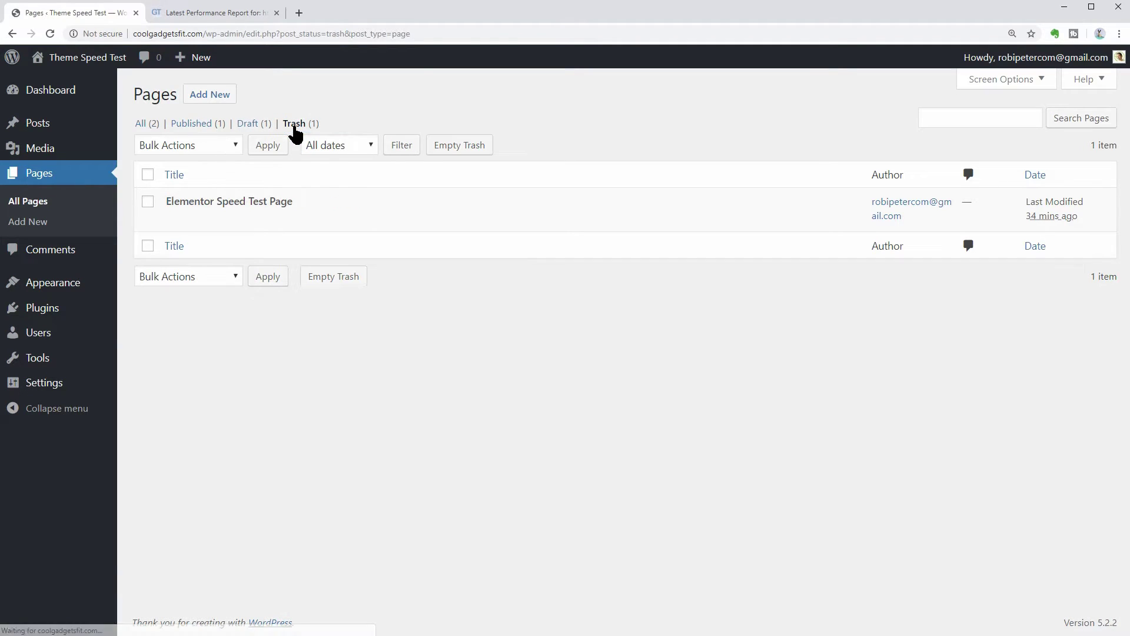
{"action": "left_click", "coordinate": [190, 224]}
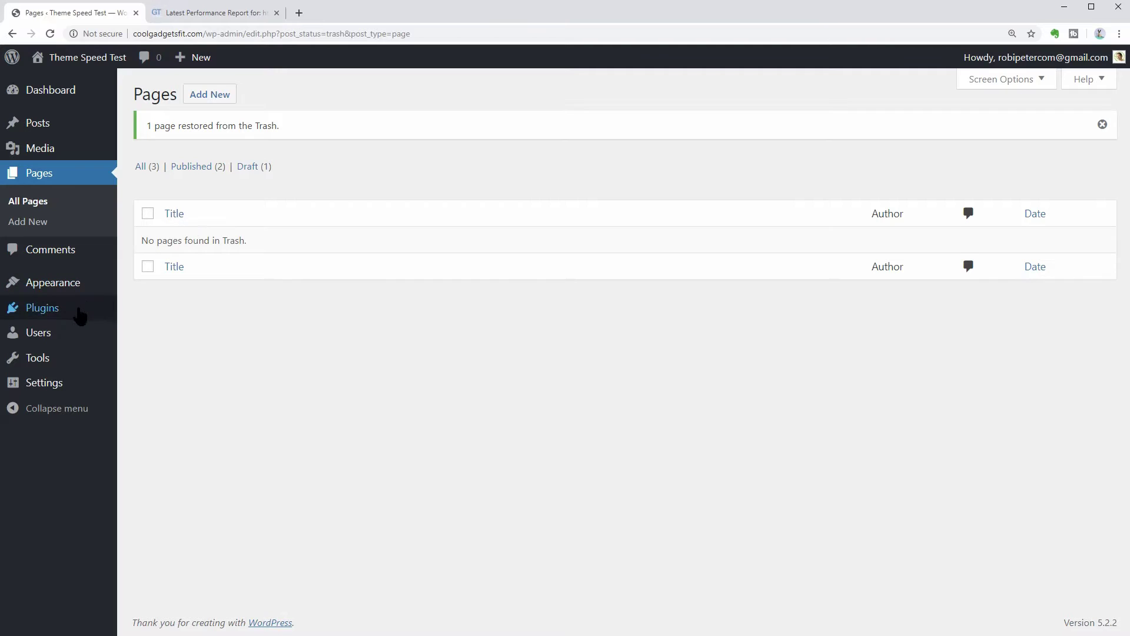
Activate the installed Elementor plugin
{"action": "mouse_move", "coordinate": [76, 315]}
{"action": "left_click", "coordinate": [169, 312]}
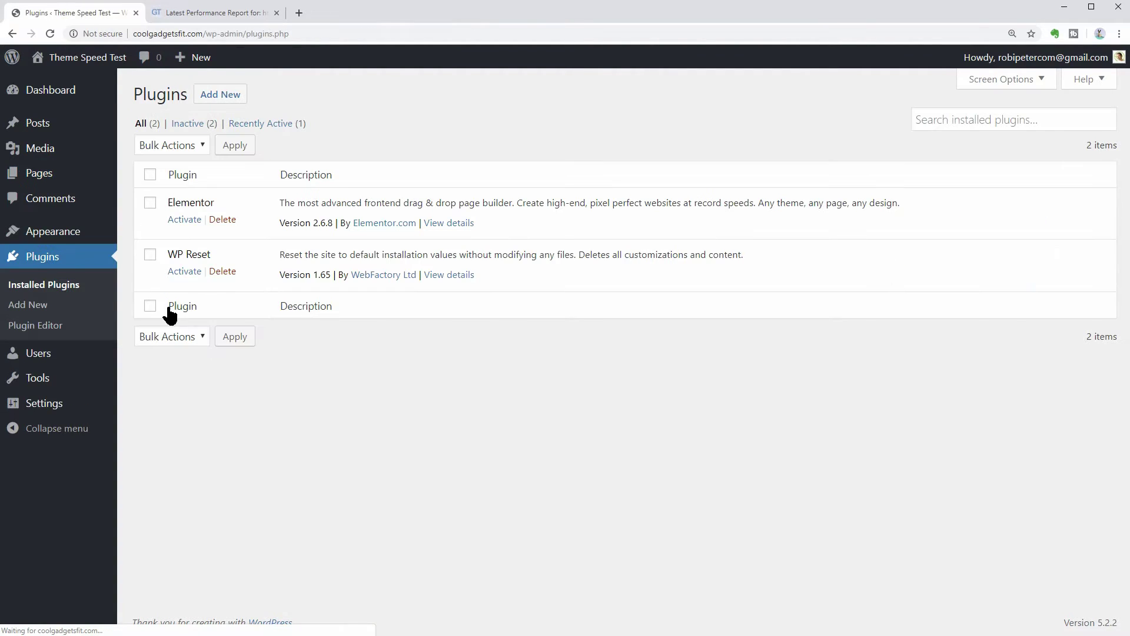
{"action": "left_click", "coordinate": [183, 220]}
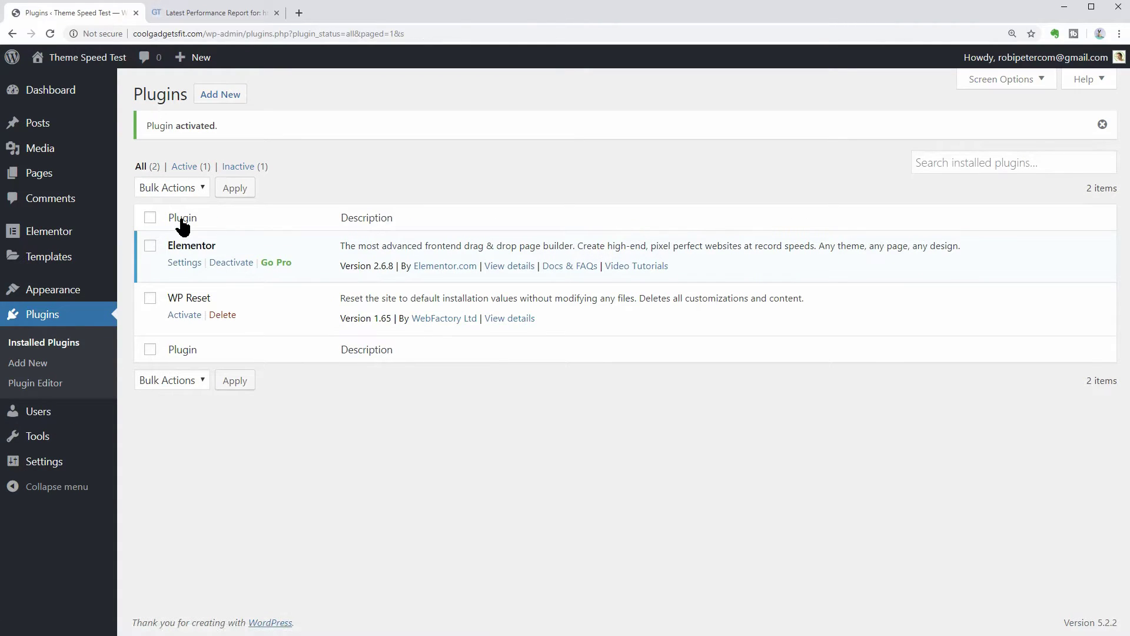
Set the homepage to display the static page "Elementor Speed Test Page" in the reading settings and save the changes
{"action": "mouse_move", "coordinate": [96, 473]}
{"action": "left_click", "coordinate": [143, 484]}
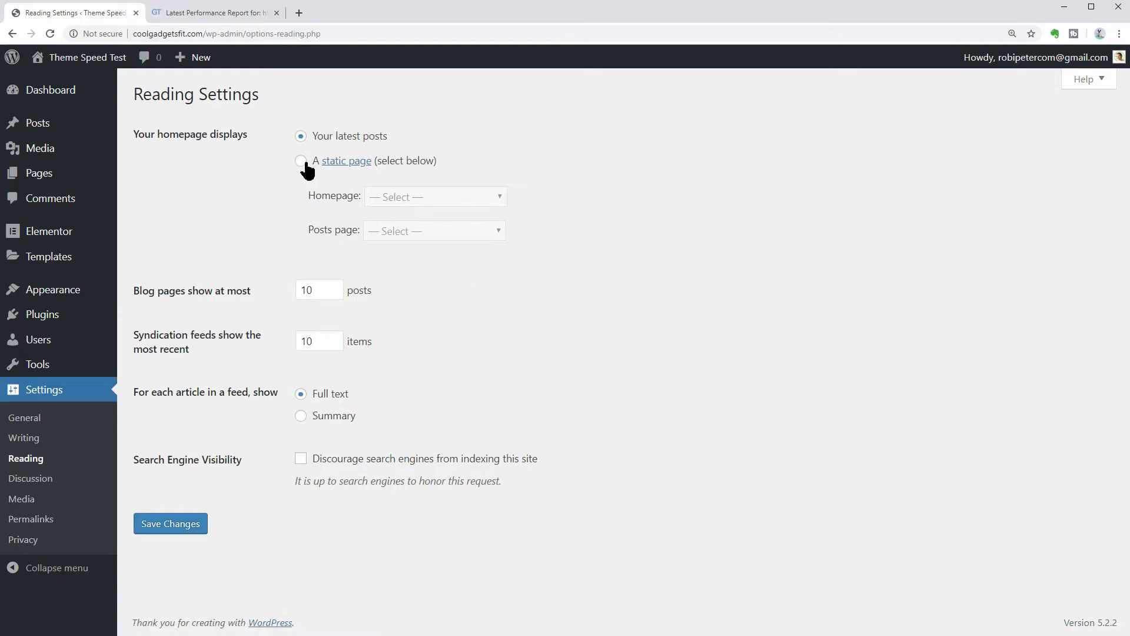
{"action": "left_click", "coordinate": [300, 161]}
{"action": "left_click", "coordinate": [414, 194]}
{"action": "left_click", "coordinate": [436, 234]}
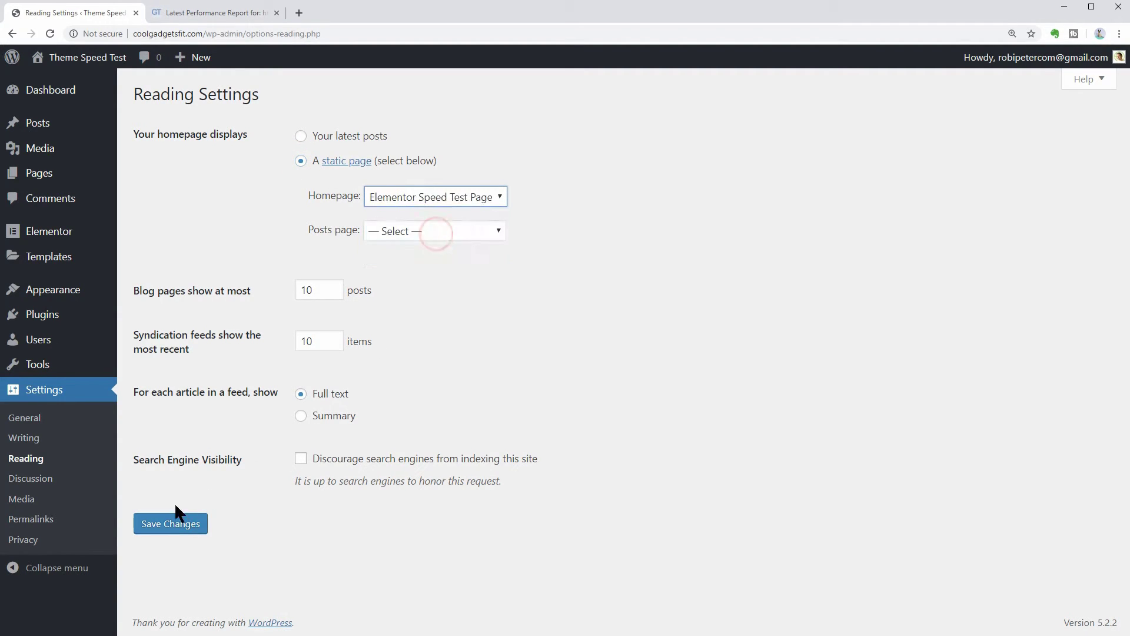
{"action": "left_click", "coordinate": [171, 522]}
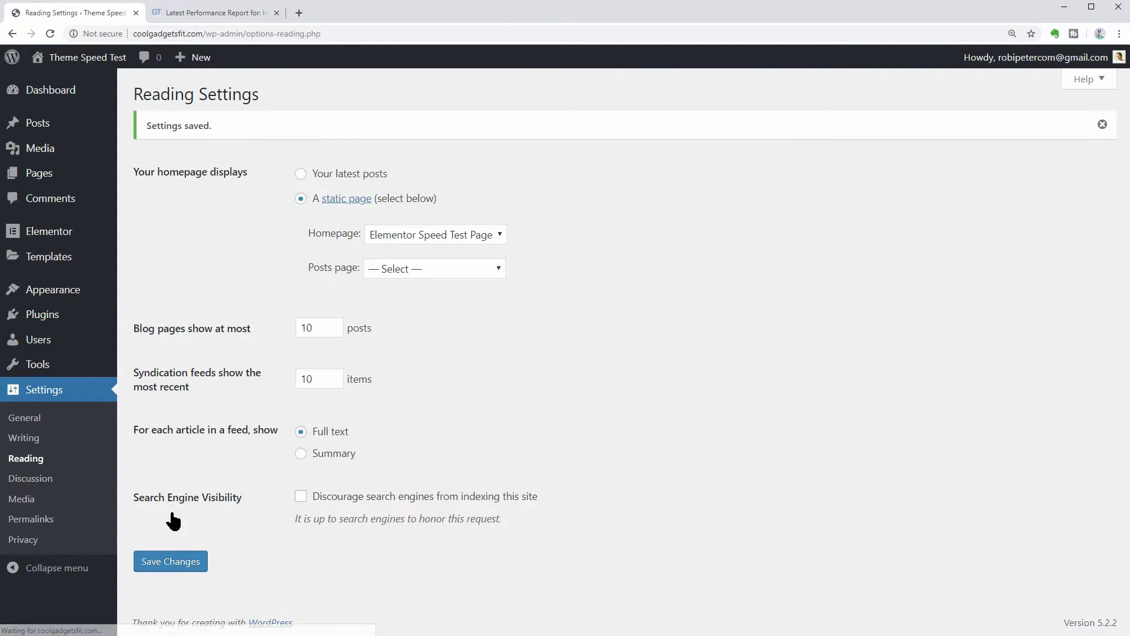
Open the site's homepage in Elementor, set its page layout to Elementor Canvas and view the resulting page
{"action": "mouse_move", "coordinate": [82, 59]}
{"action": "left_click", "coordinate": [56, 83]}
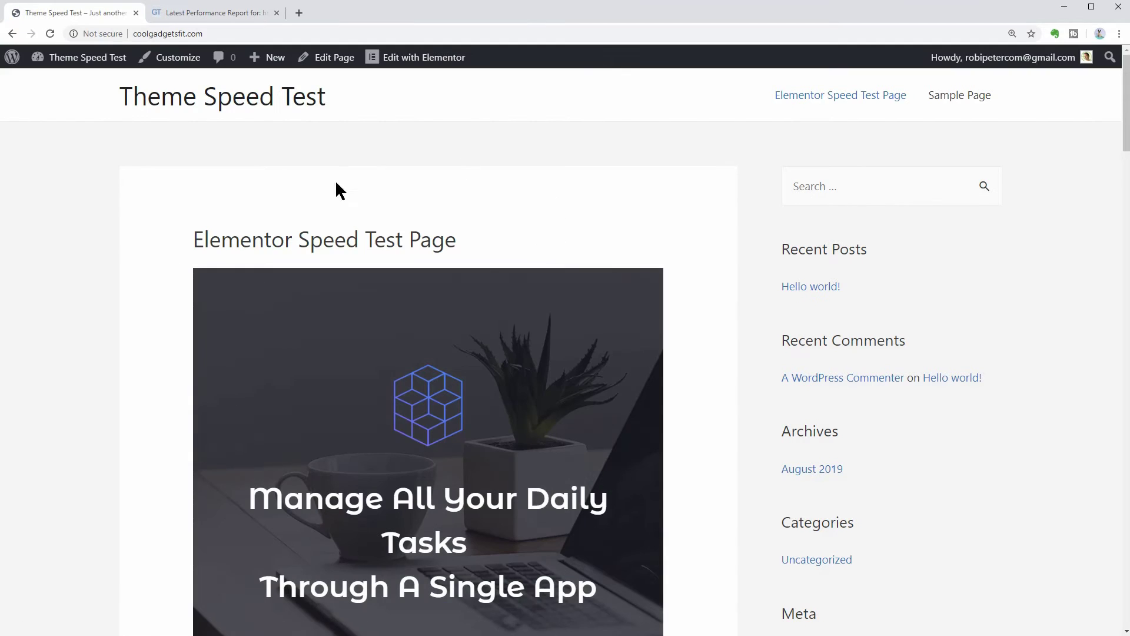
{"action": "left_click", "coordinate": [412, 66]}
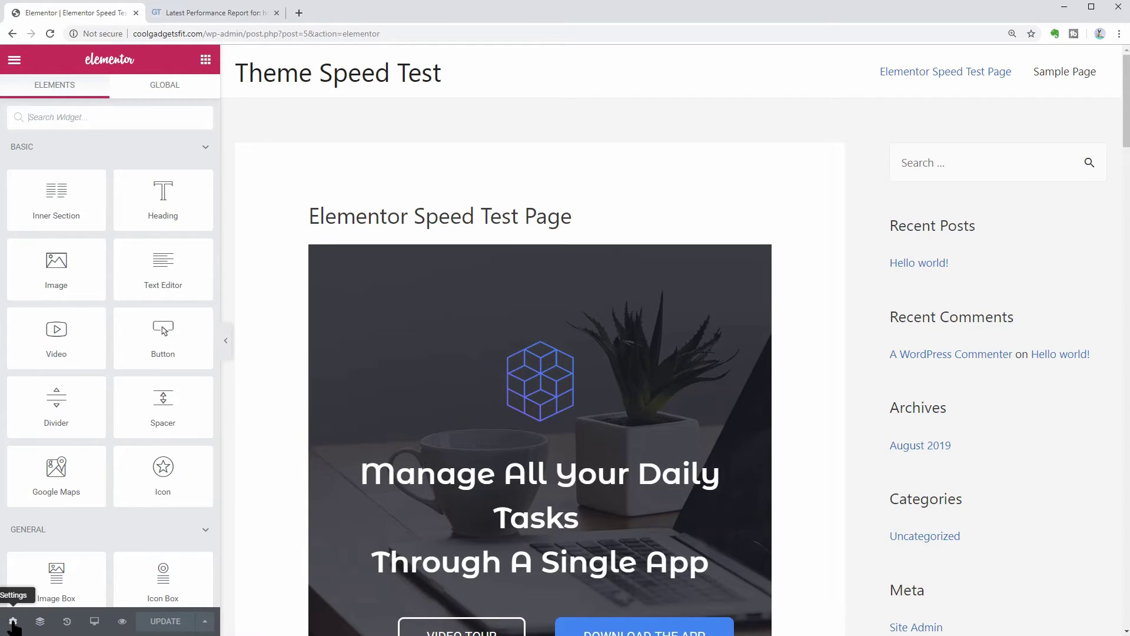
{"action": "left_click", "coordinate": [12, 623]}
{"action": "left_click", "coordinate": [126, 415]}
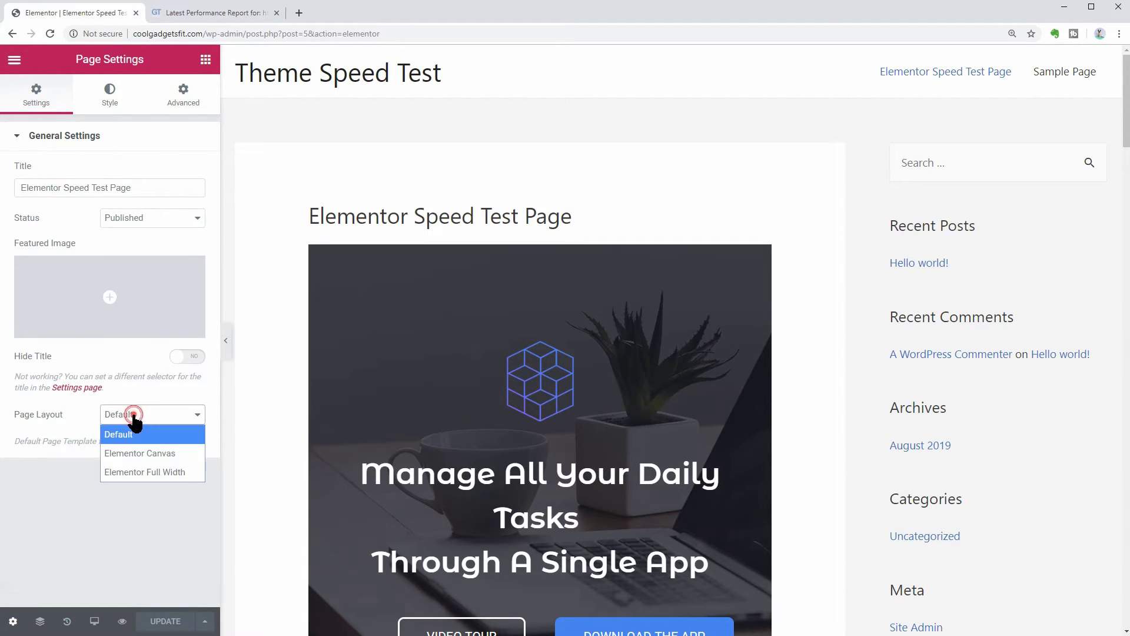
{"action": "left_click", "coordinate": [145, 454]}
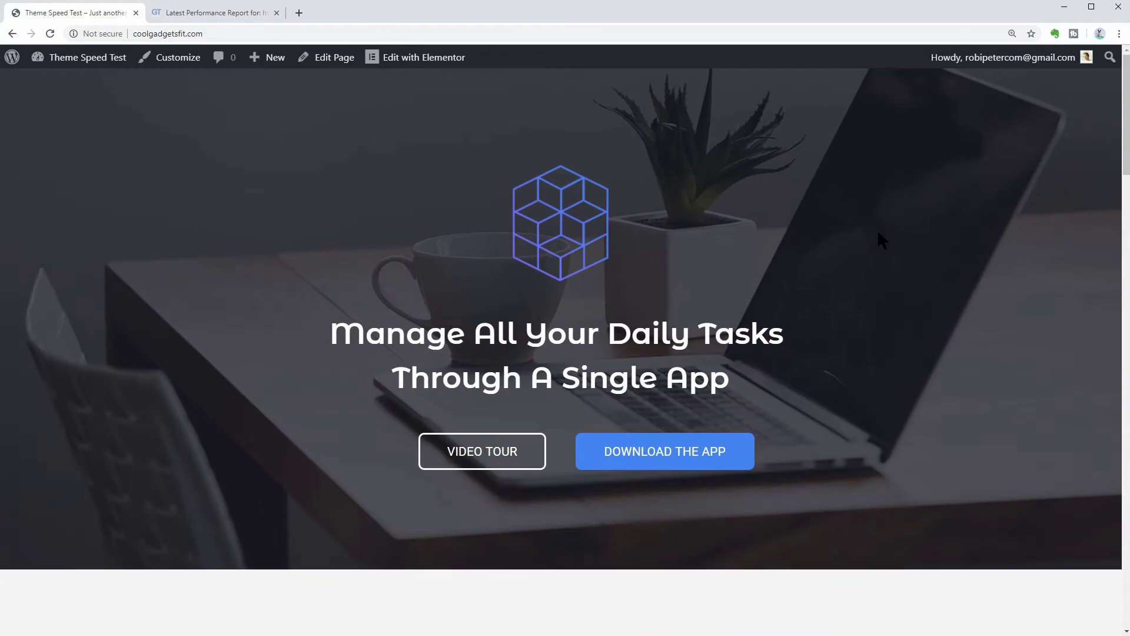
{"action": "mouse_move", "coordinate": [1124, 135]}
{"action": "left_mouse_down"}
{"action": "mouse_move", "coordinate": [1124, 253]}
{"action": "mouse_move", "coordinate": [1124, 135]}
{"action": "left_mouse_up"}
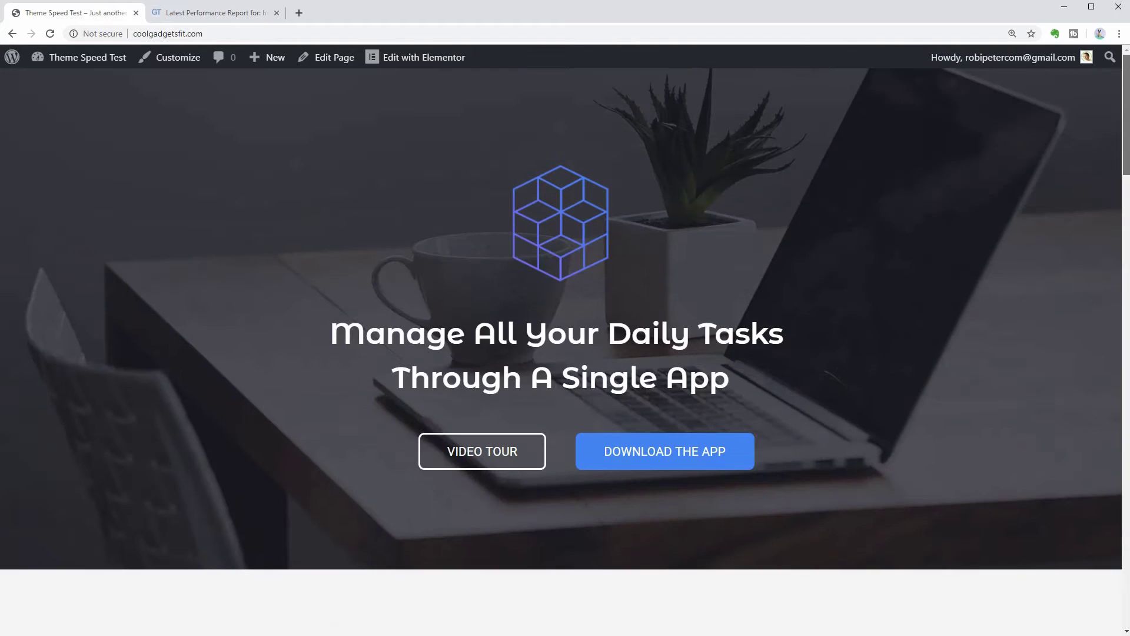
Open the WordPress dashboard in a separate browser tab and show the list of installed themes there
{"action": "left_click", "coordinate": [218, 13]}
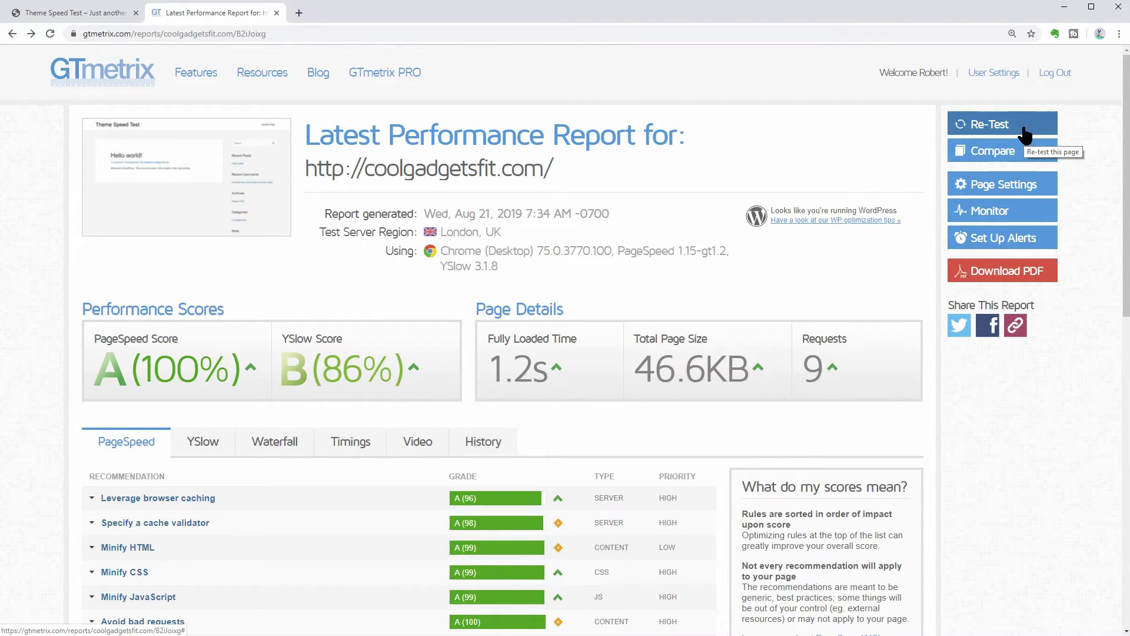
{"action": "left_click", "coordinate": [93, 14]}
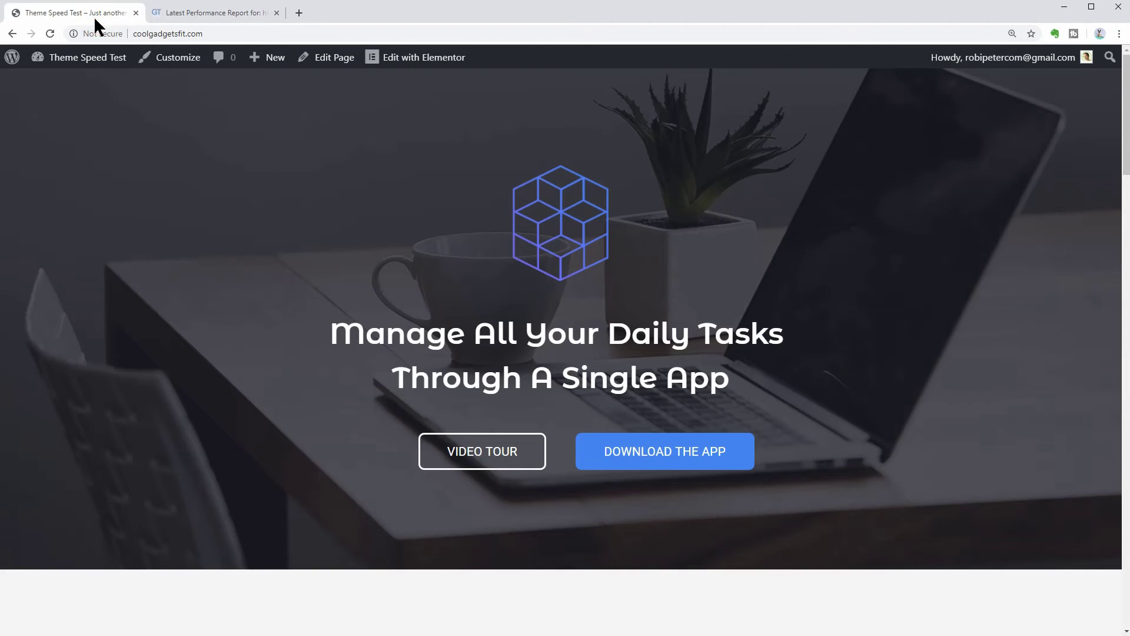
{"action": "mouse_move", "coordinate": [84, 64]}
{"action": "right_click", "coordinate": [72, 83]}
{"action": "left_click", "coordinate": [96, 87]}
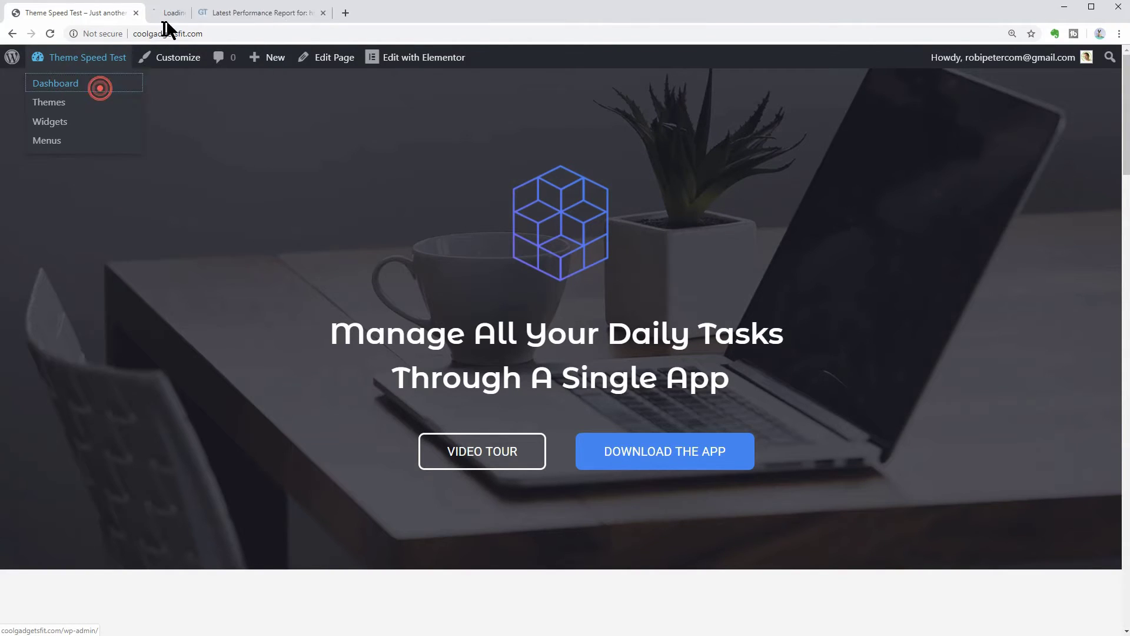
{"action": "left_click", "coordinate": [179, 14]}
{"action": "mouse_move", "coordinate": [78, 346]}
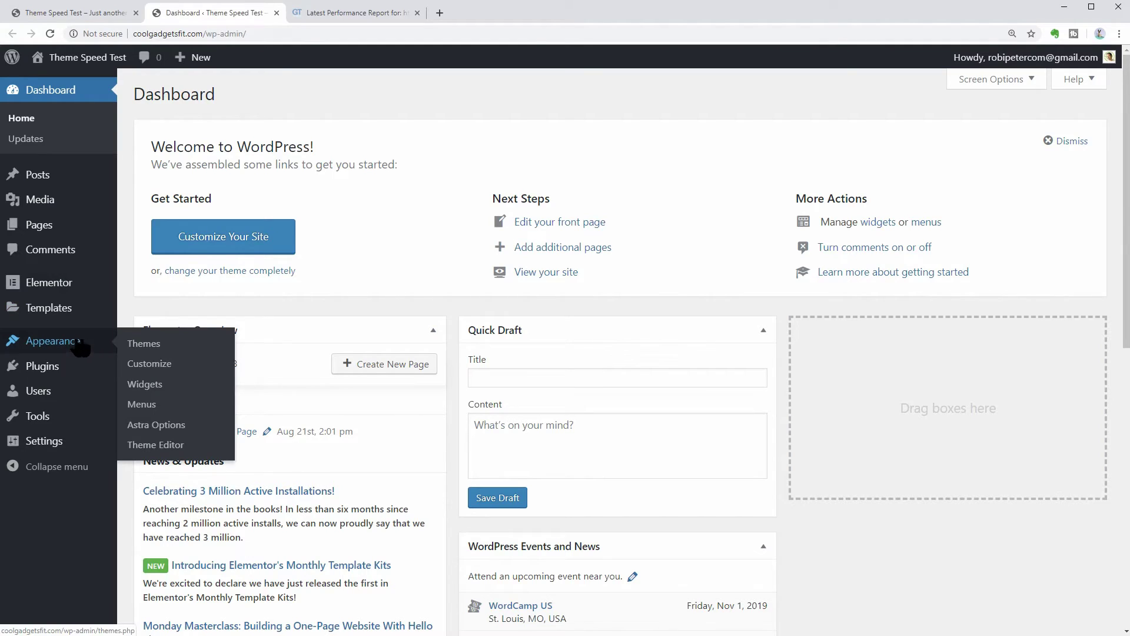
{"action": "left_click", "coordinate": [142, 345]}
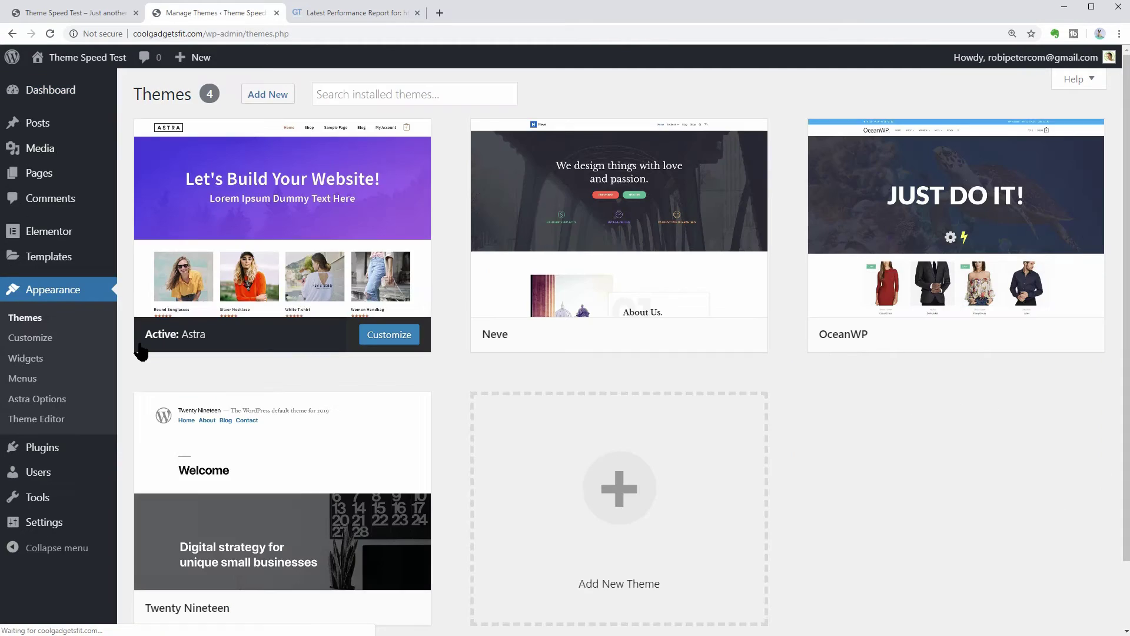
Switch to the GTmetrix report and look at its form for comparing with another URL
{"action": "left_click", "coordinate": [360, 14]}
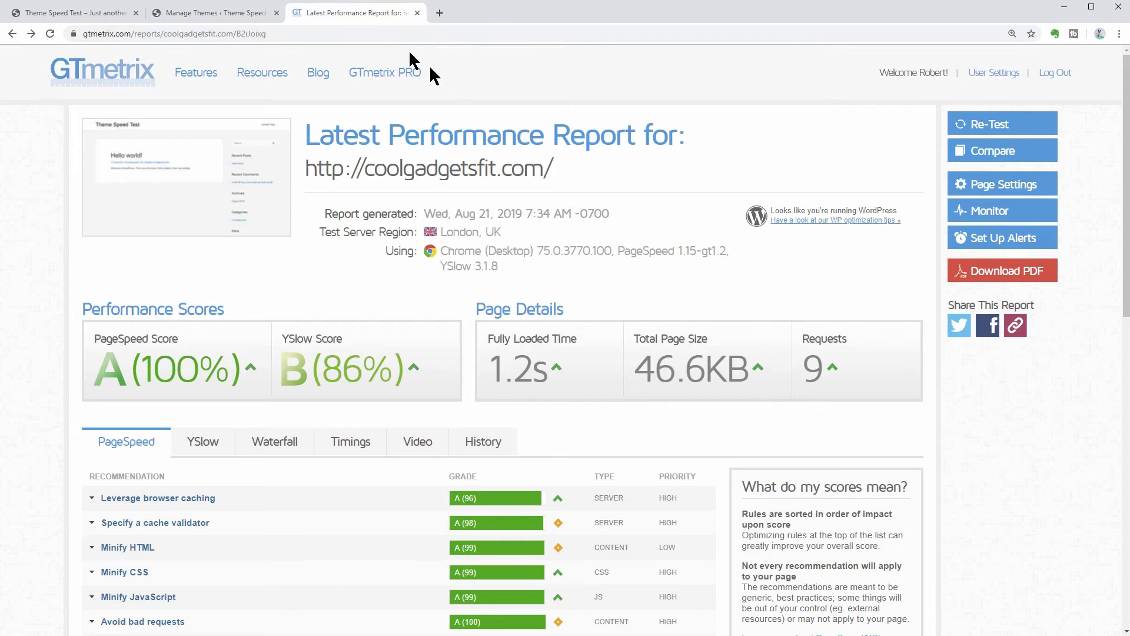
{"action": "left_click", "coordinate": [999, 154]}
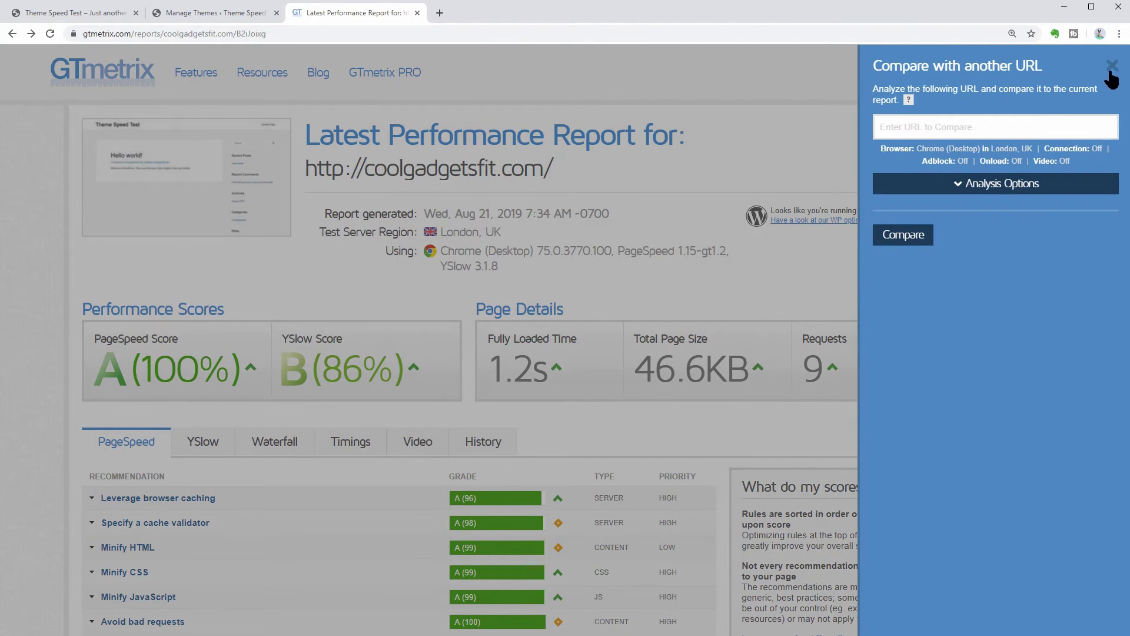
{"action": "left_click", "coordinate": [1113, 67]}
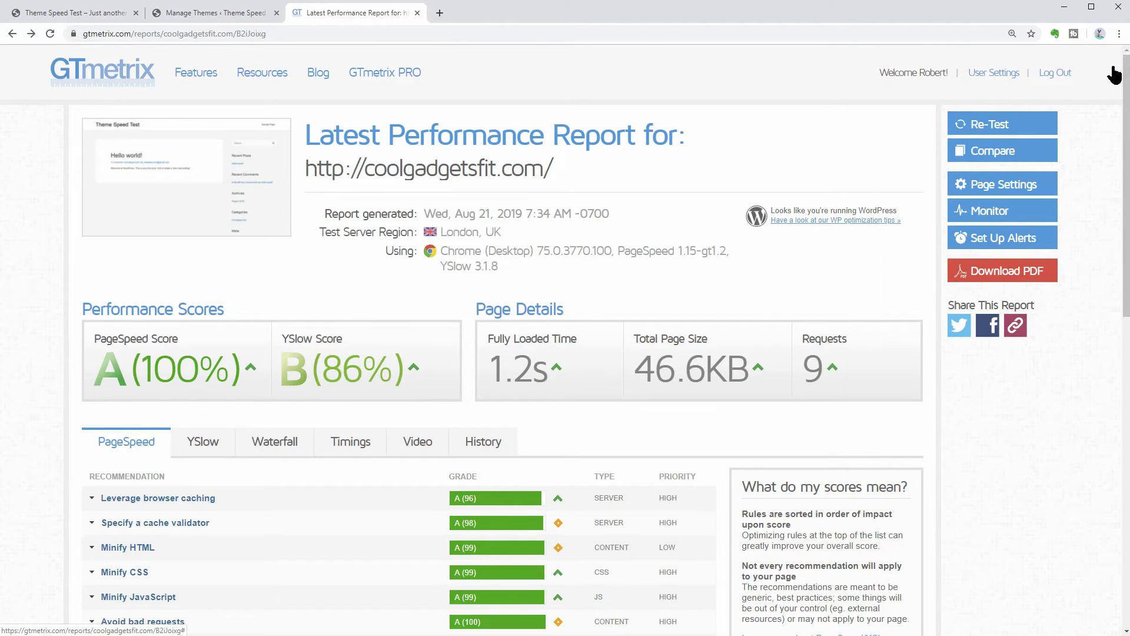
Replace the hero heading of the Elementor page with "Astra Theme" and update the page
{"action": "left_click", "coordinate": [96, 15]}
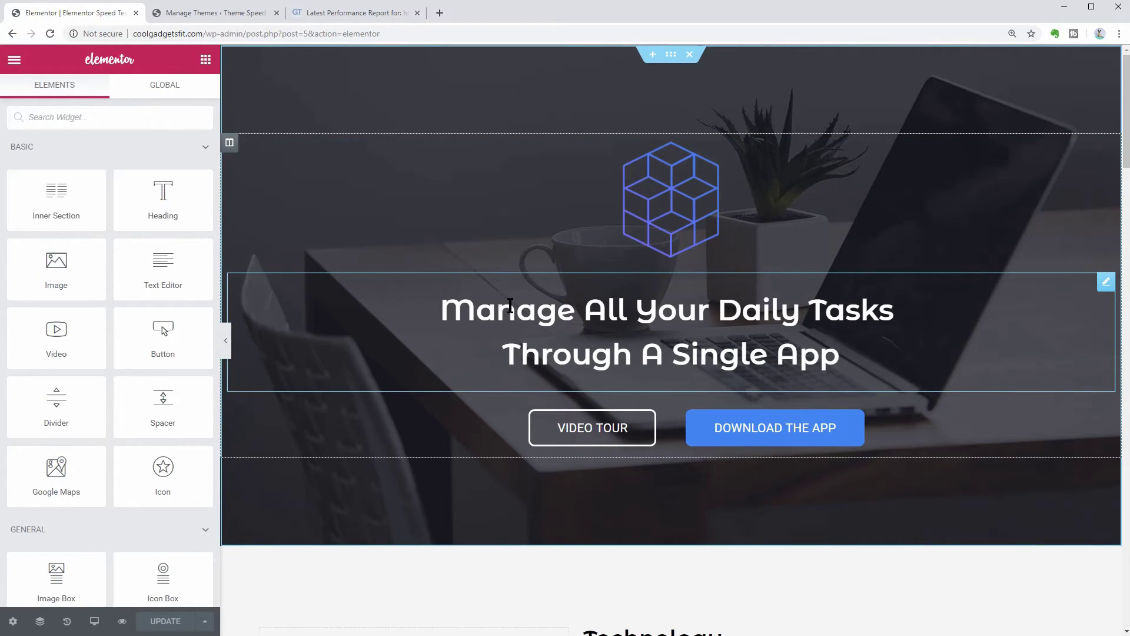
{"action": "left_click", "coordinate": [510, 305]}
{"action": "left_click_drag", "start_coordinate": [451, 307], "coordinate": [835, 403]}
{"action": "type", "text": "A"}
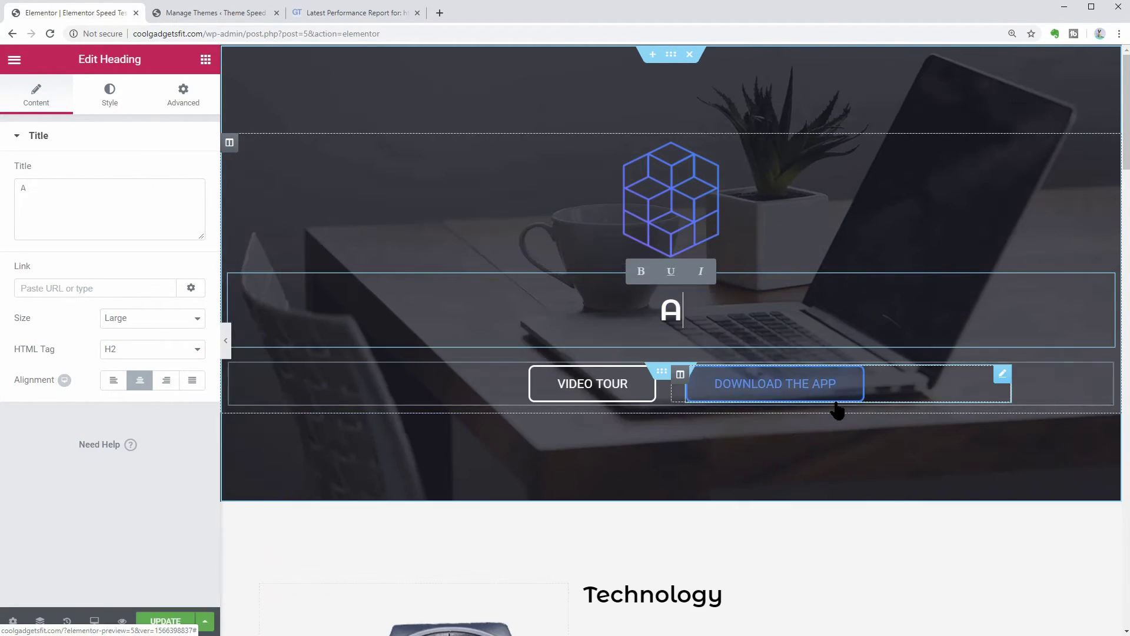
{"action": "type", "text": "stra Theme"}
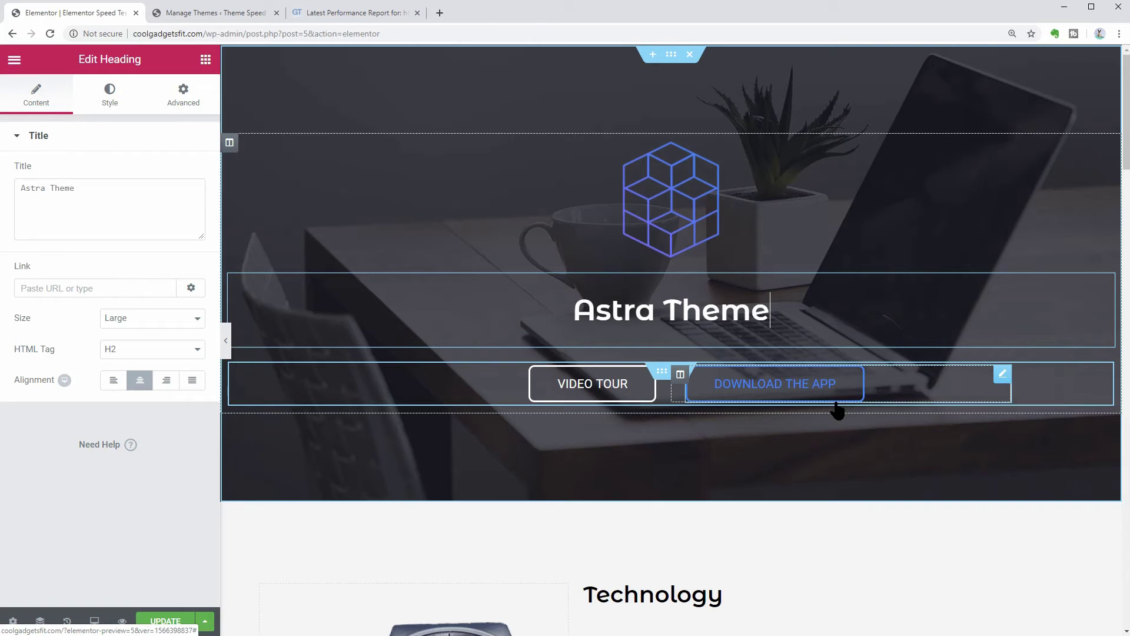
{"action": "left_click", "coordinate": [156, 623]}
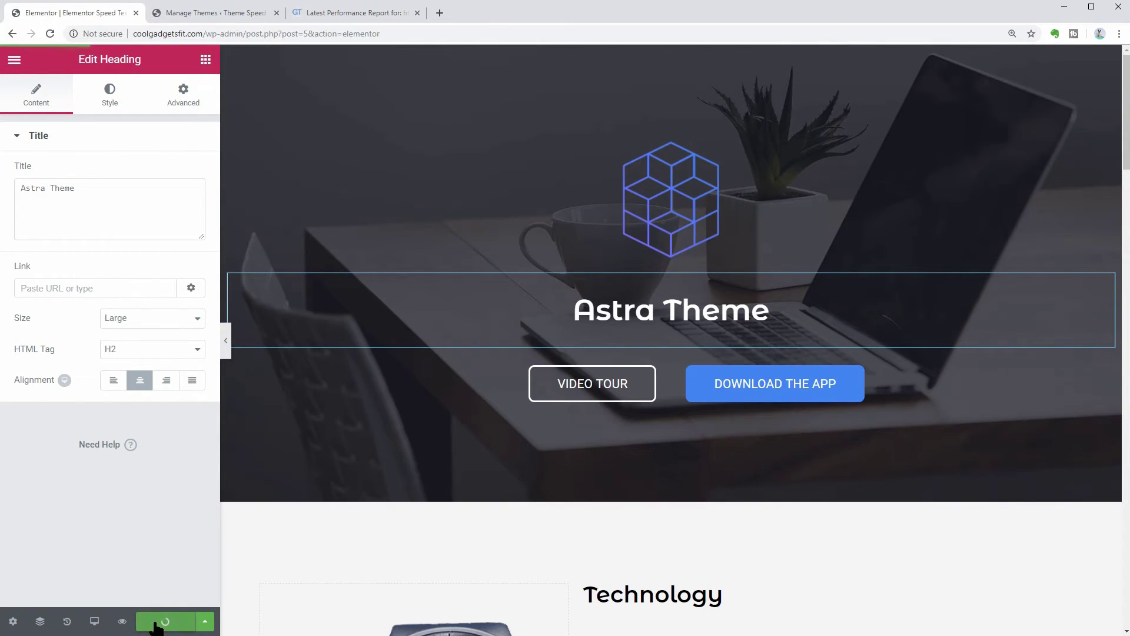
Re-test coolgadgetsfit.com in GTmetrix with the Astra theme and the Elementor page
{"action": "left_click", "coordinate": [354, 12]}
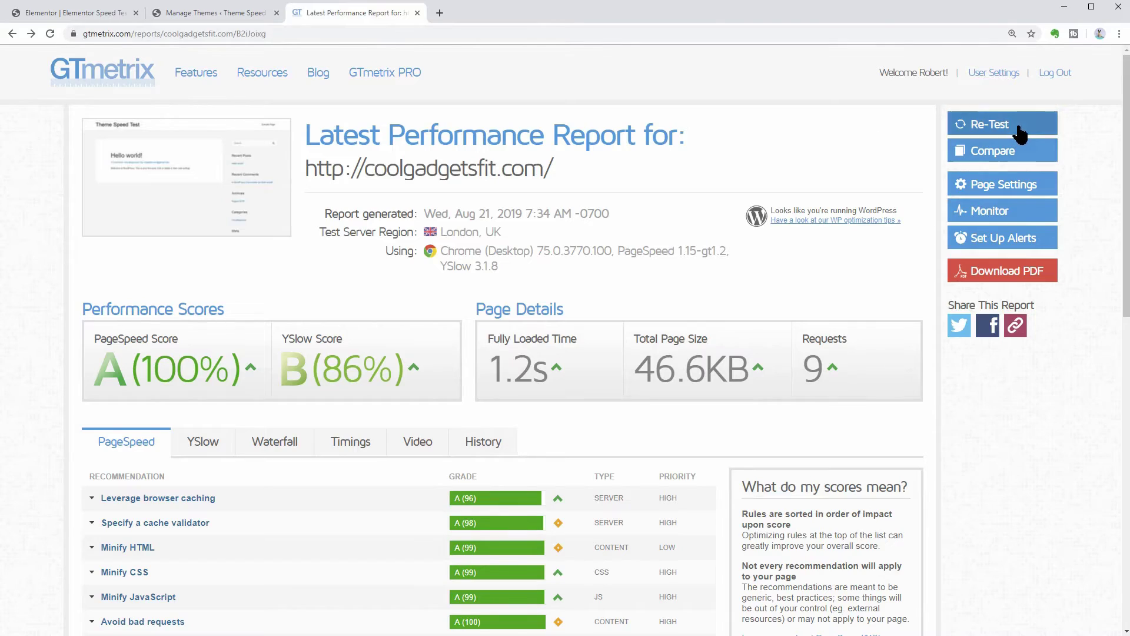
{"action": "left_click", "coordinate": [1001, 124]}
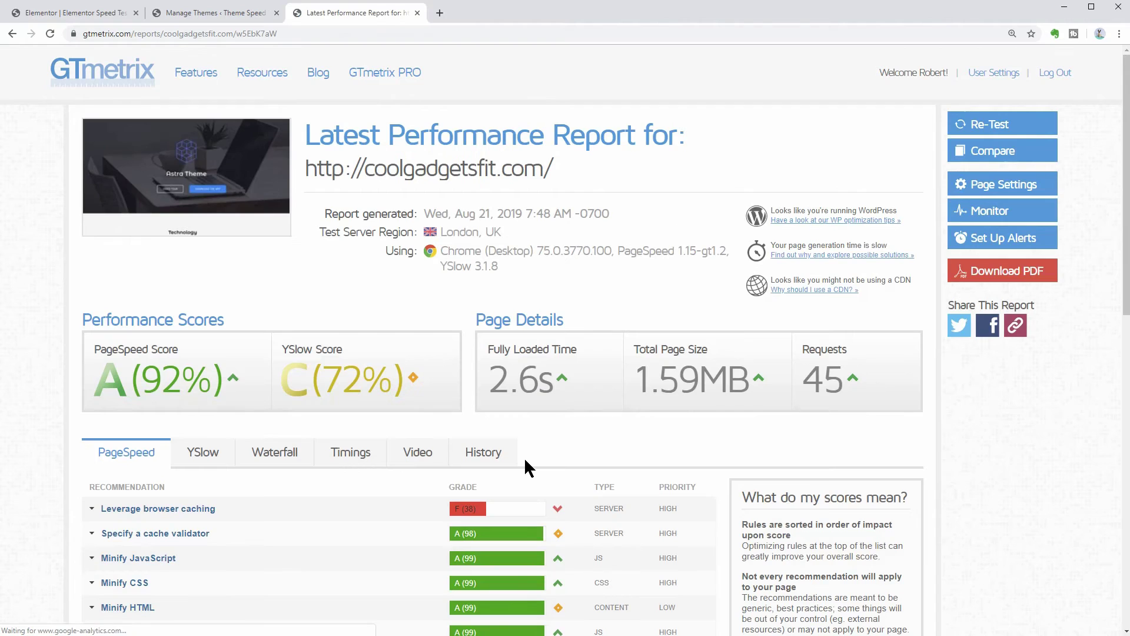
Activate the Neve theme in WordPress, and change the Elementor page's hero heading to "Neve Theme", updating the page
{"action": "left_click", "coordinate": [222, 13]}
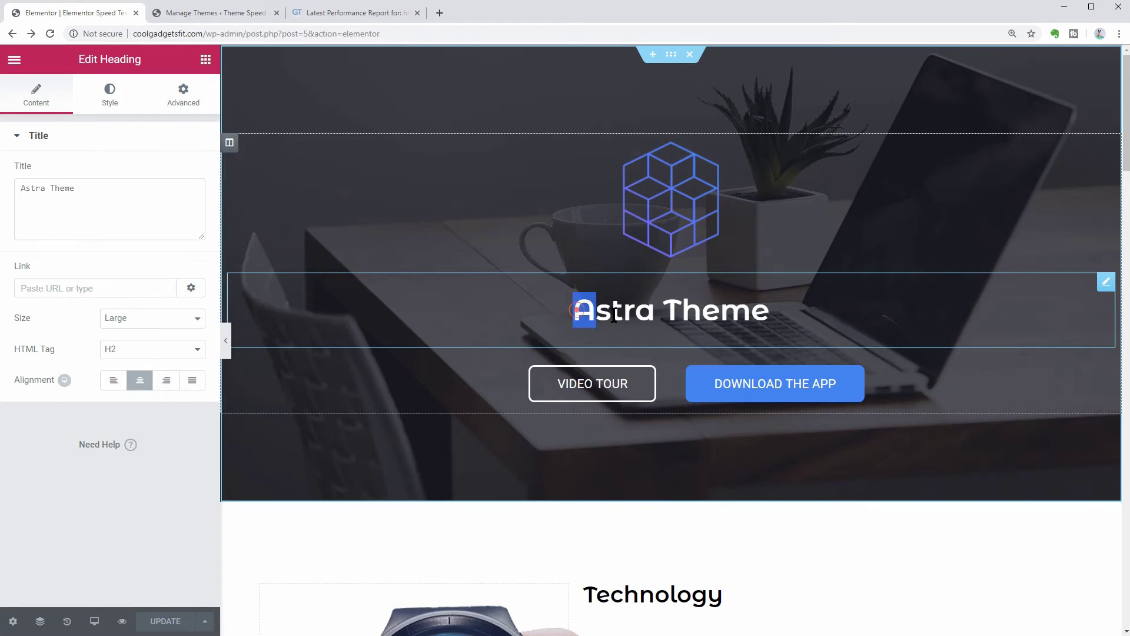
{"action": "left_click_drag", "start_coordinate": [576, 311], "coordinate": [651, 318]}
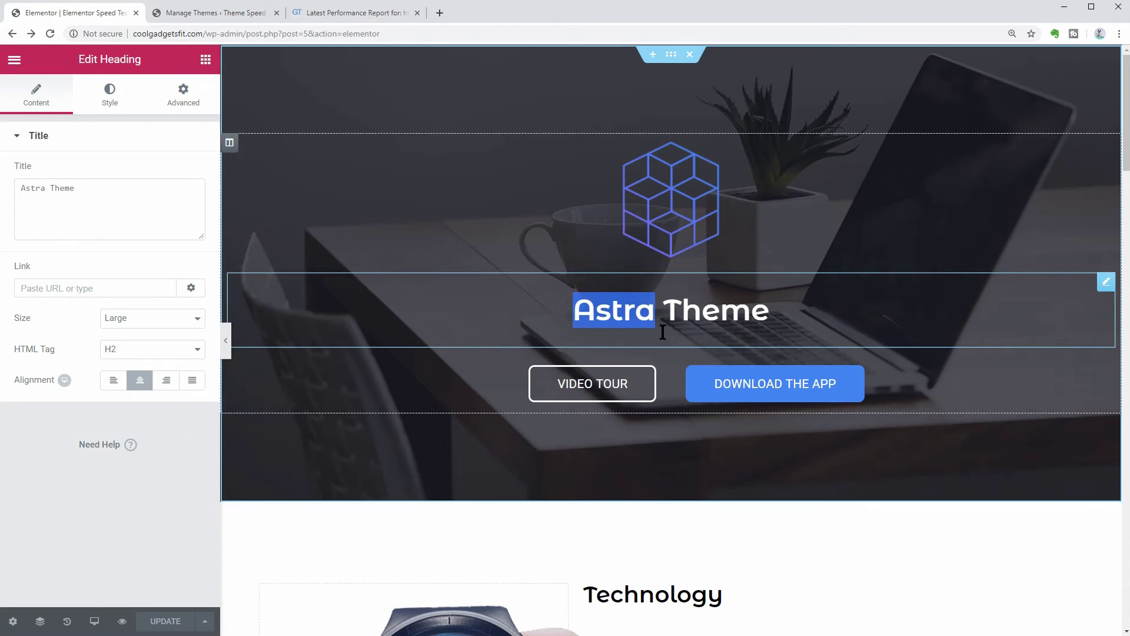
{"action": "type", "text": "Neve"}
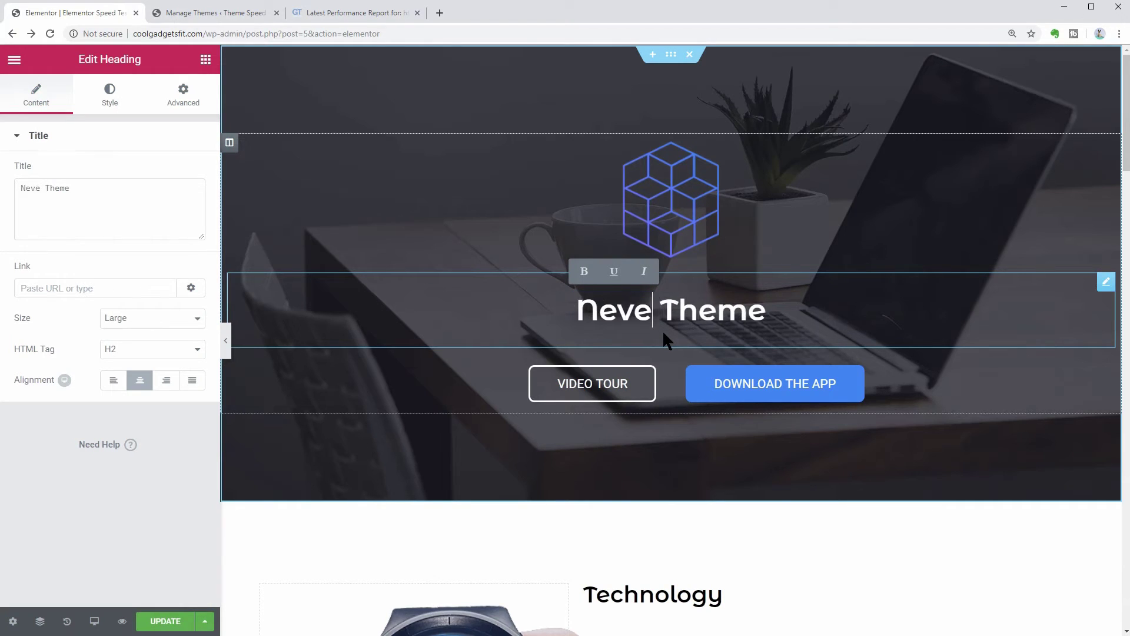
{"action": "left_click", "coordinate": [175, 621]}
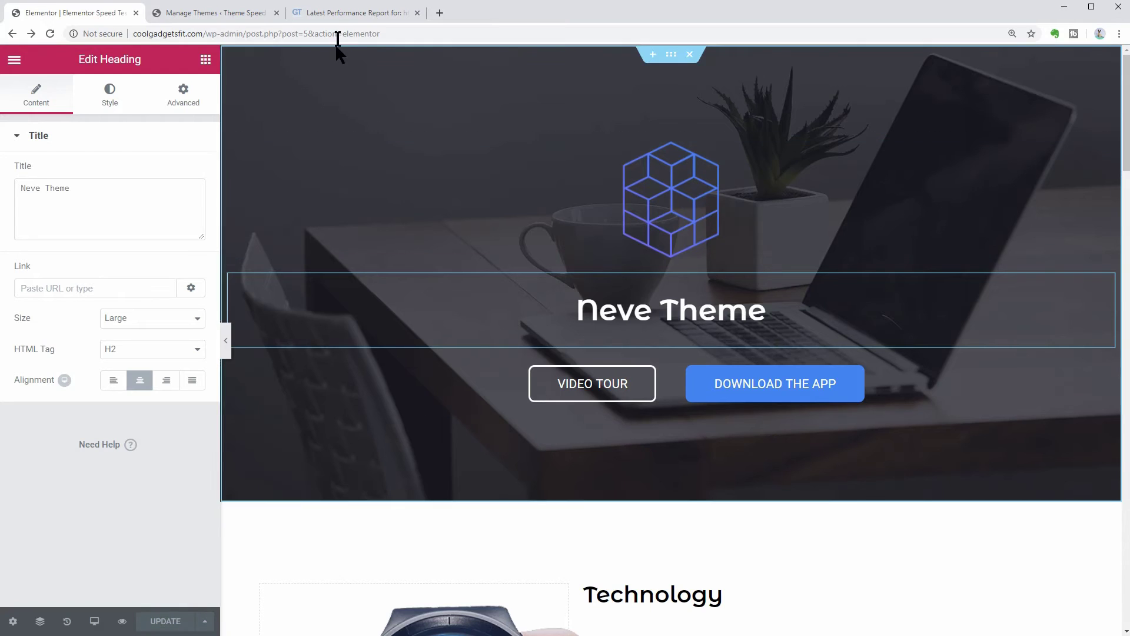
{"action": "left_click", "coordinate": [348, 15]}
{"action": "left_click", "coordinate": [990, 156]}
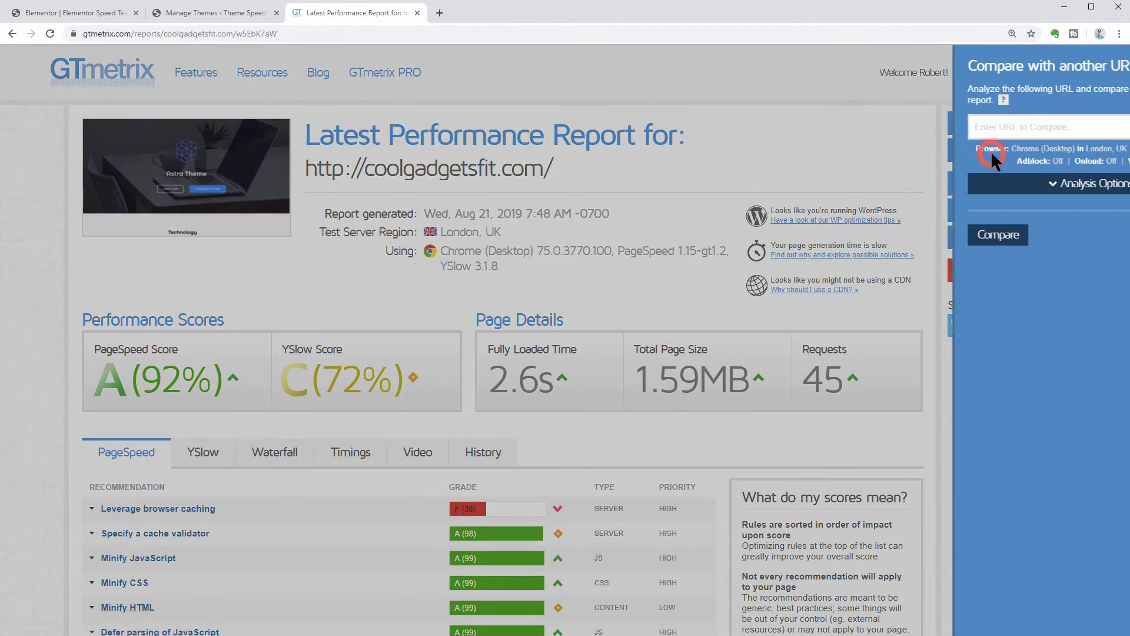
{"action": "right_click", "coordinate": [901, 126]}
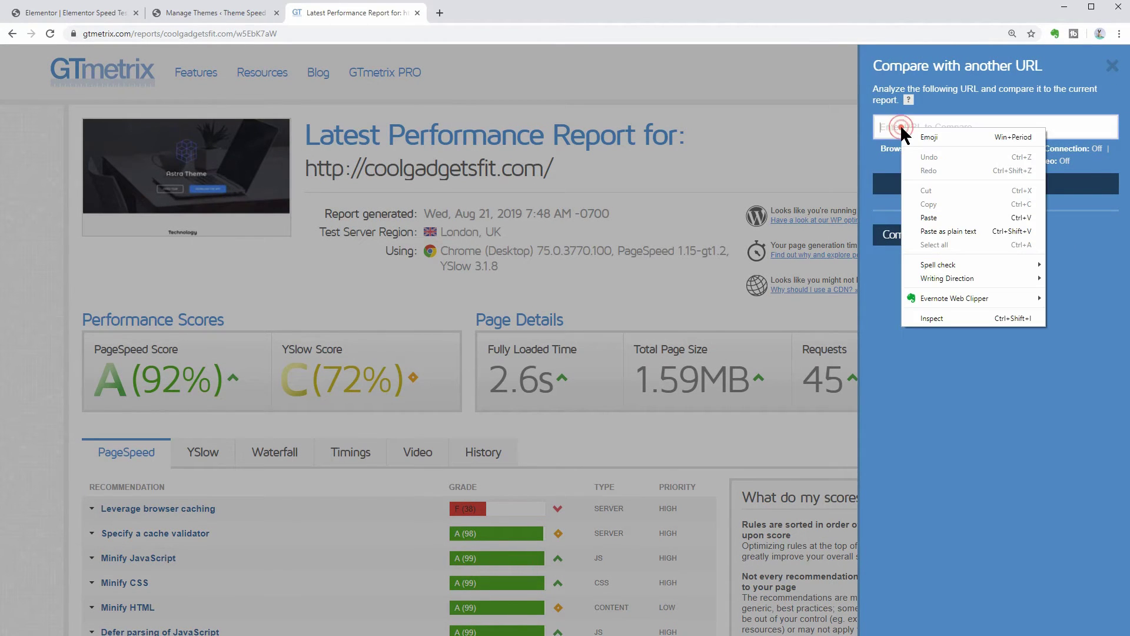
{"action": "left_click", "coordinate": [946, 215]}
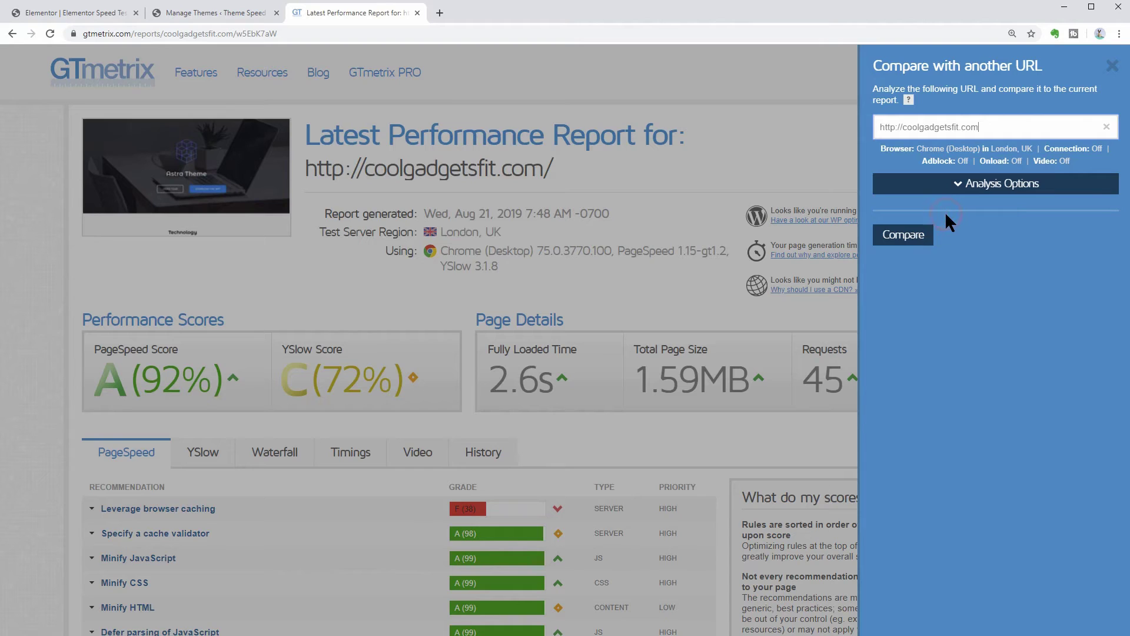
{"action": "left_click", "coordinate": [904, 237]}
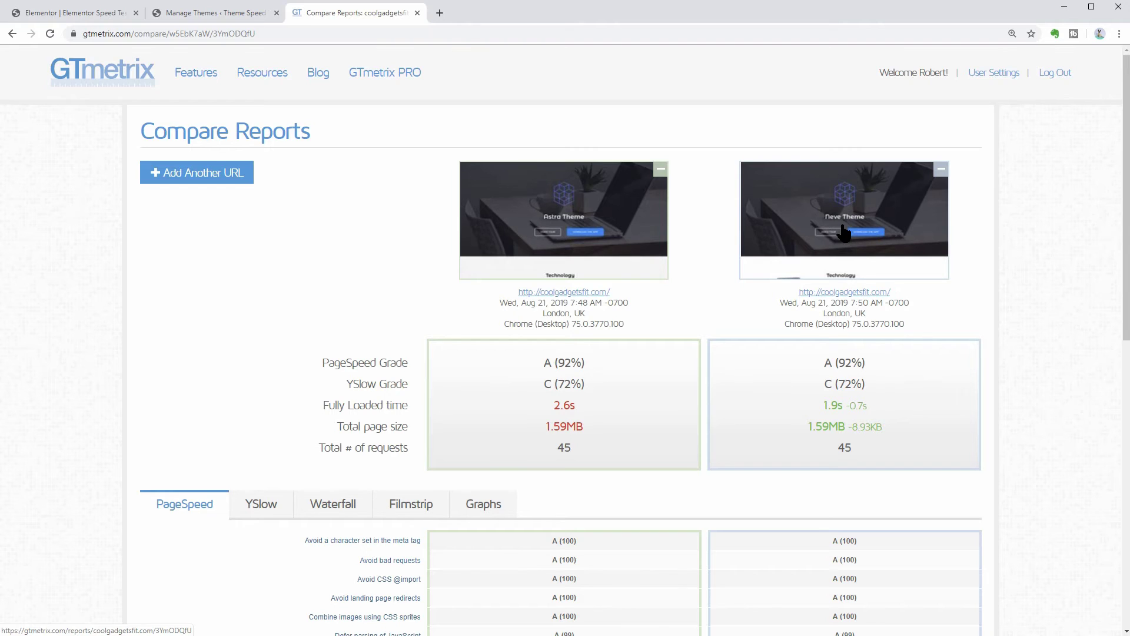
Open the form for adding another URL to the comparison, and activate the OceanWP theme in WordPress before returning to the Elementor editor
{"action": "left_click", "coordinate": [228, 175]}
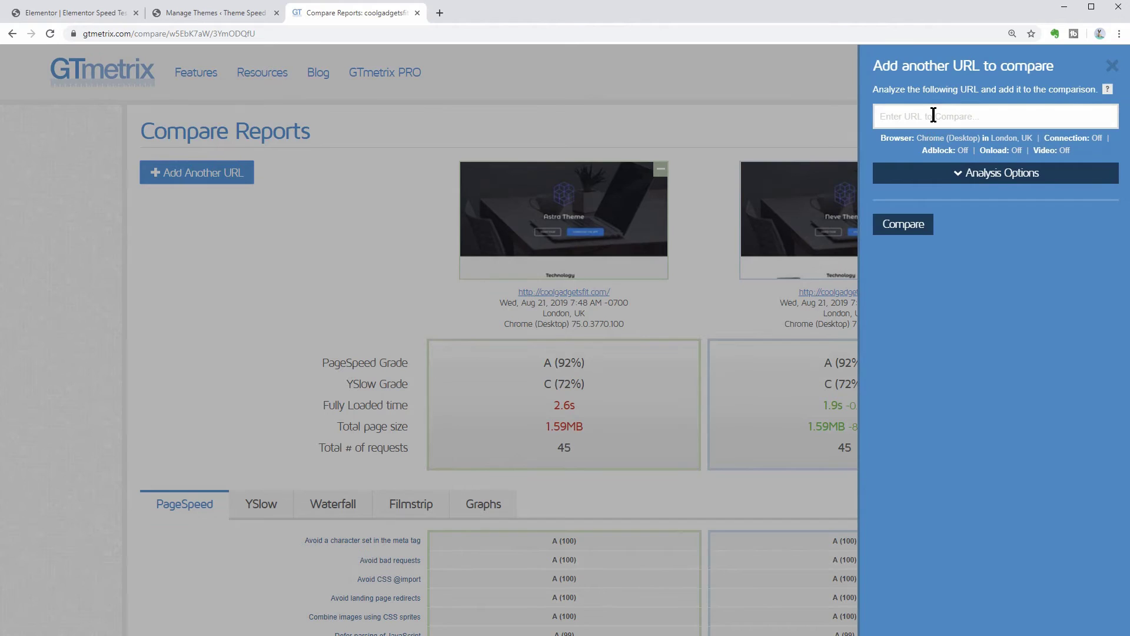
{"action": "left_click", "coordinate": [223, 12]}
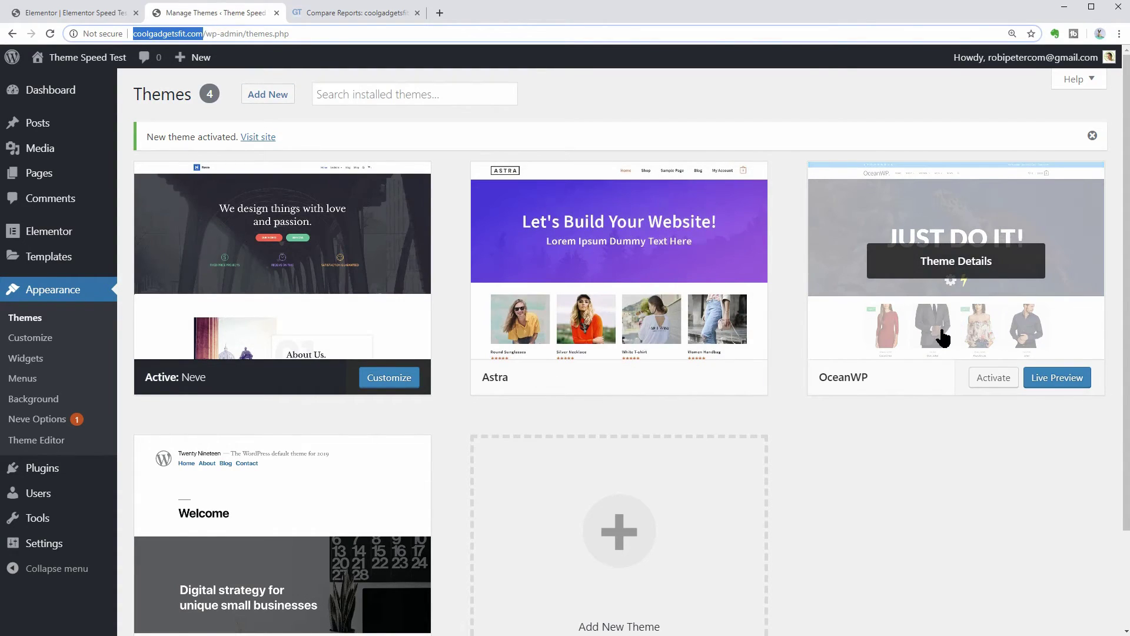
{"action": "left_click", "coordinate": [992, 381]}
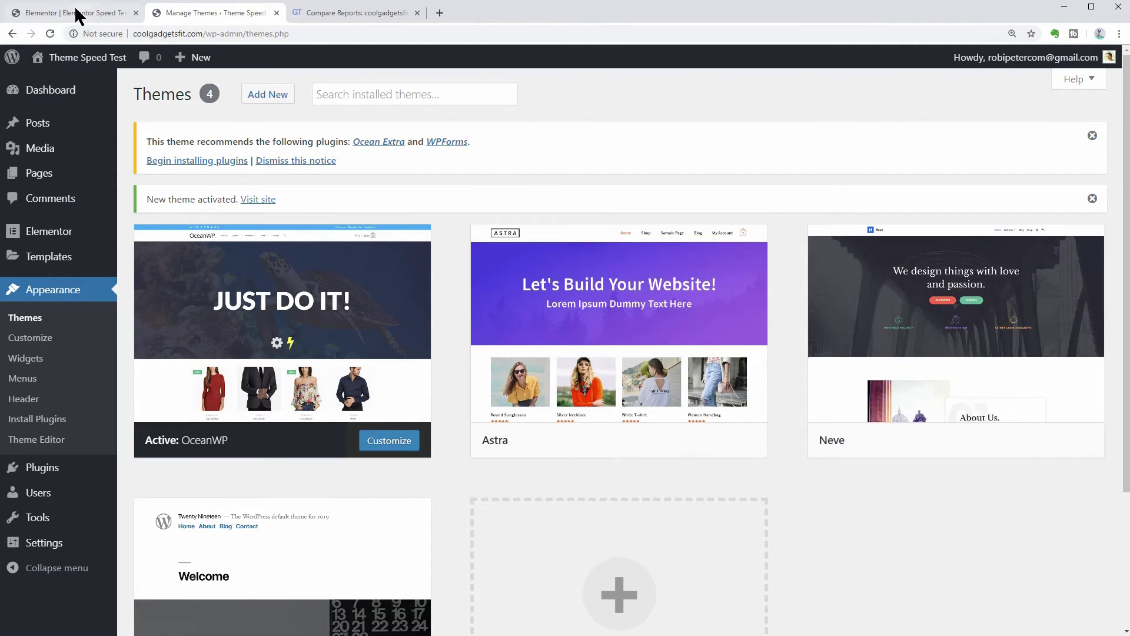
{"action": "left_click", "coordinate": [73, 8]}
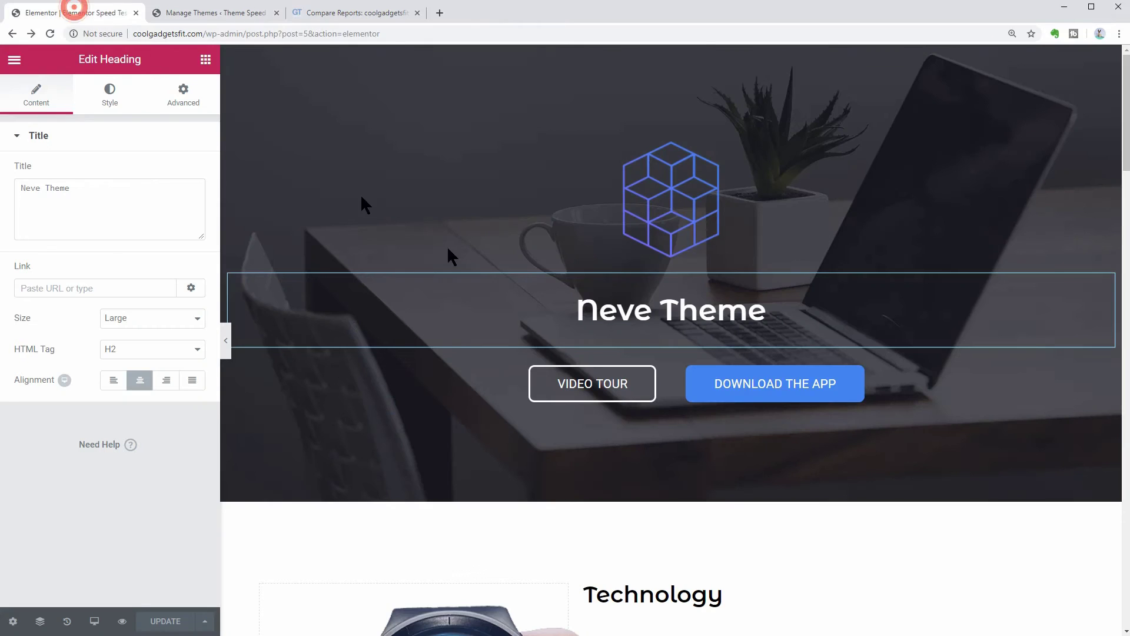